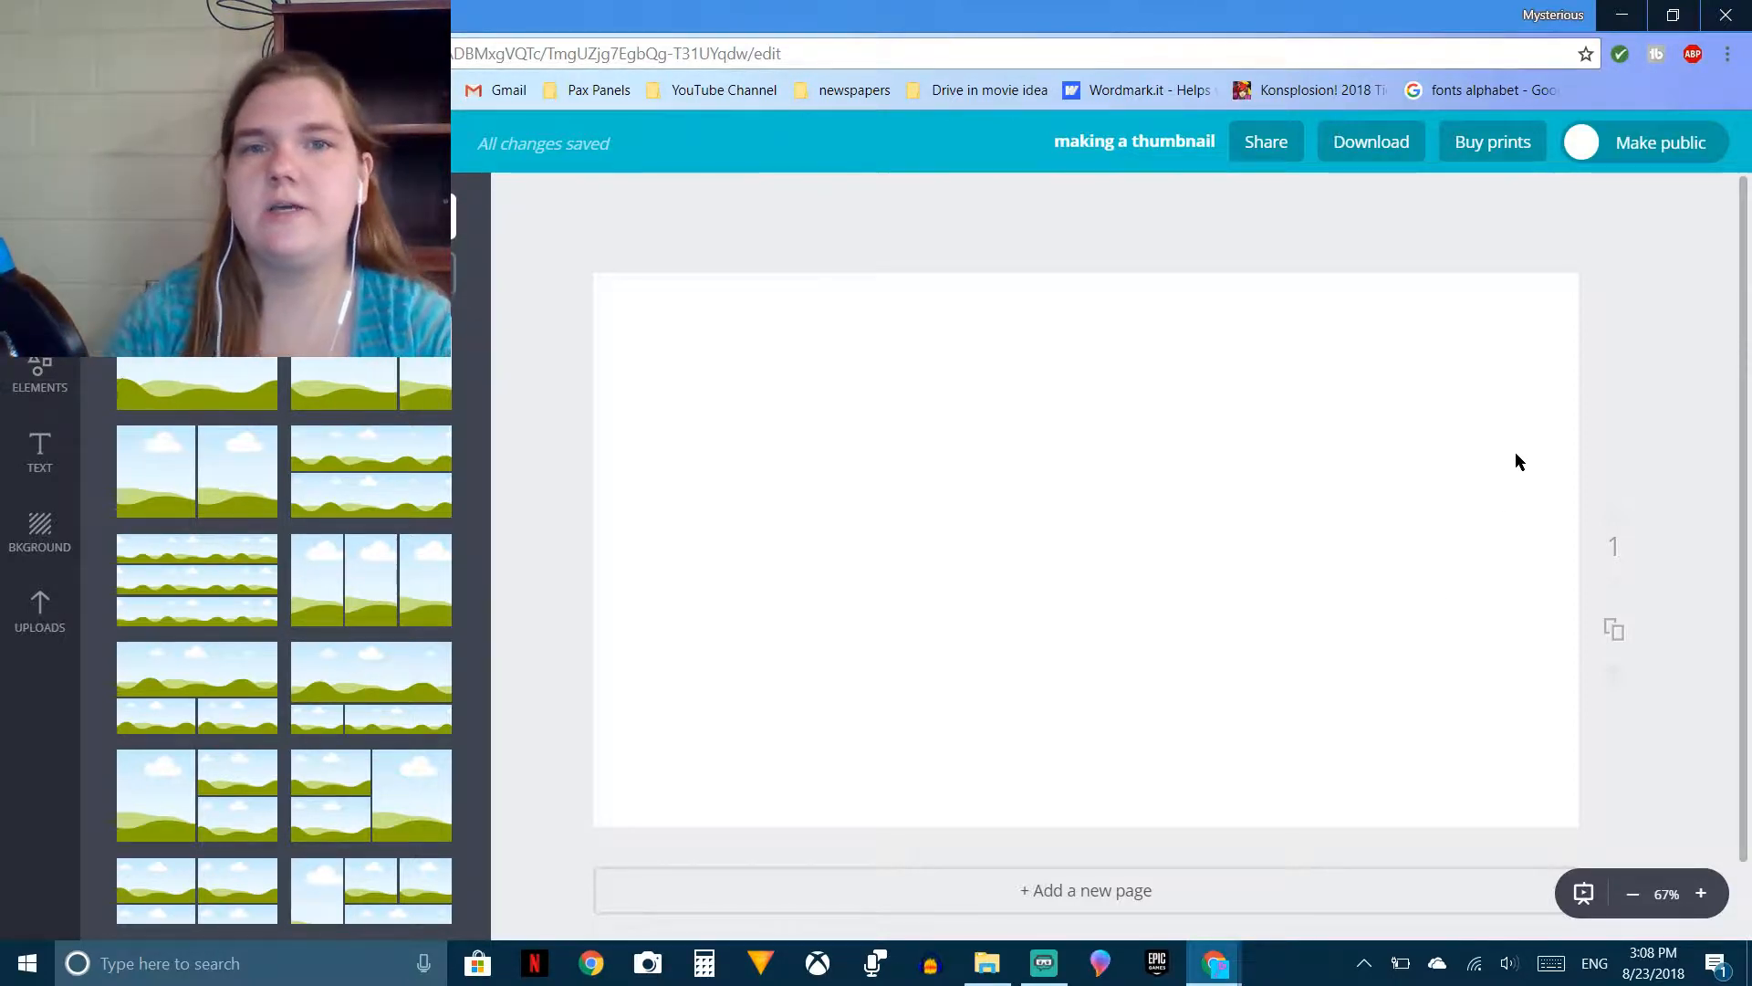
Step: Add a heading text box to the blank page and select all of its placeholder text
left_click(39, 450)
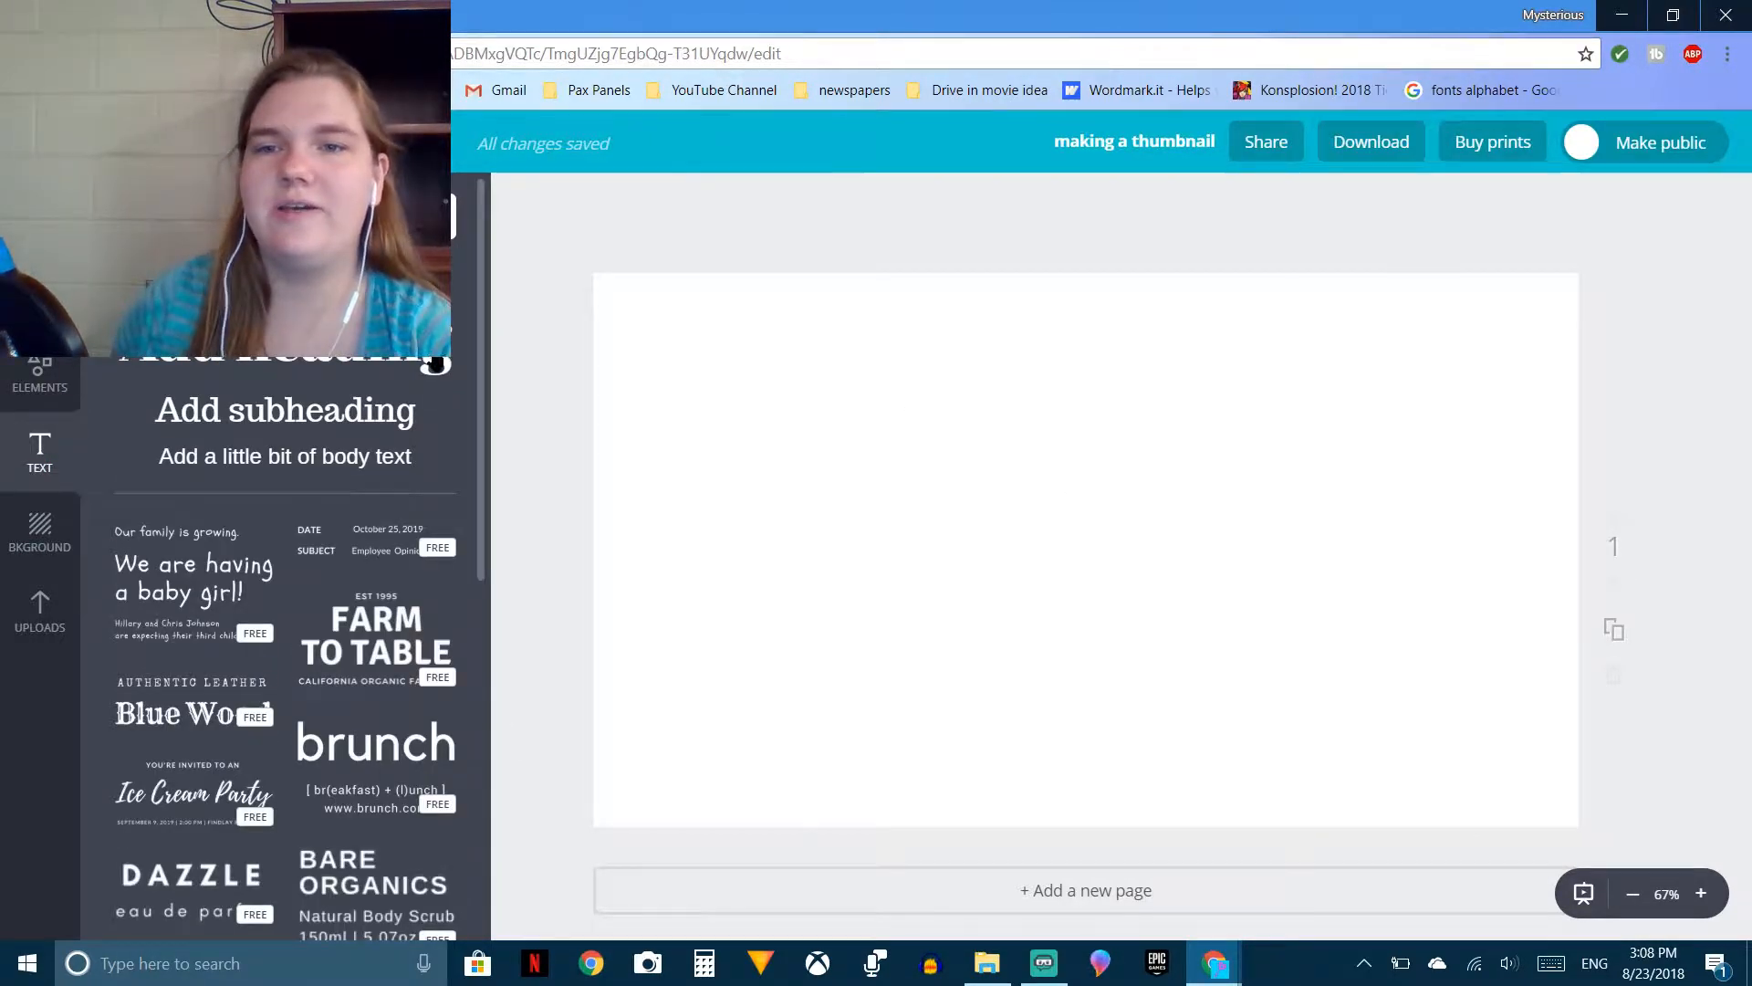
left_click(435, 362)
left_click(1202, 580)
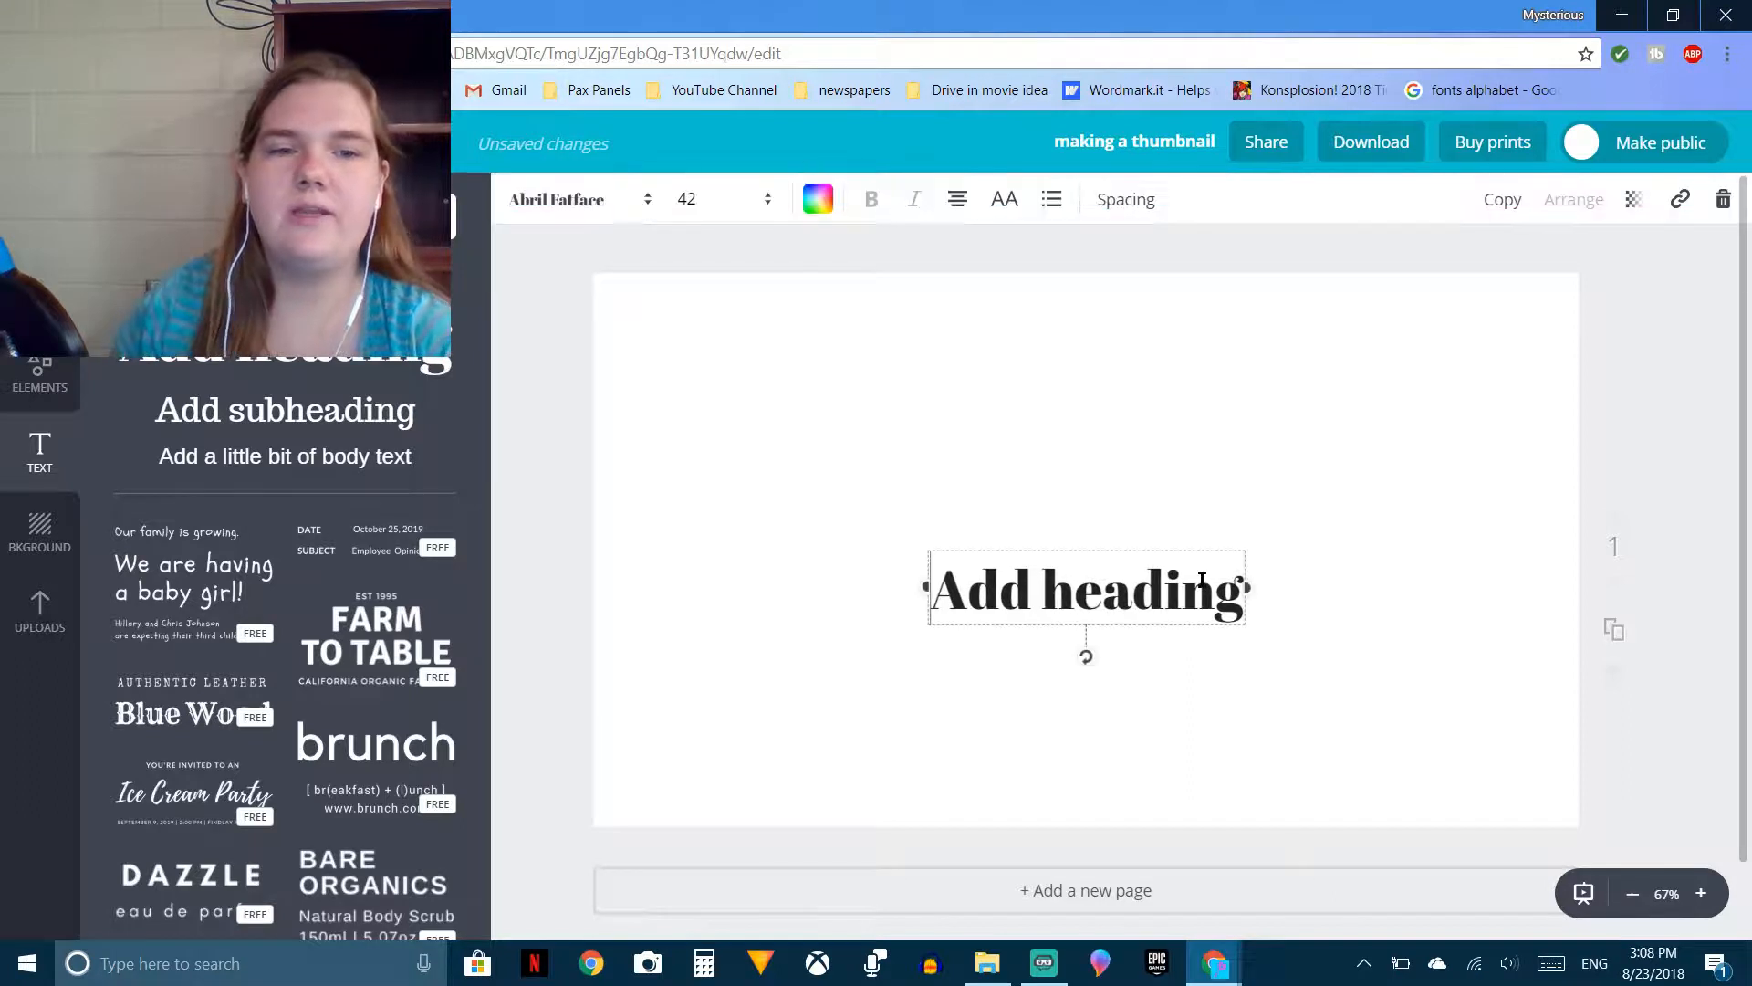
key("ctrl+a")
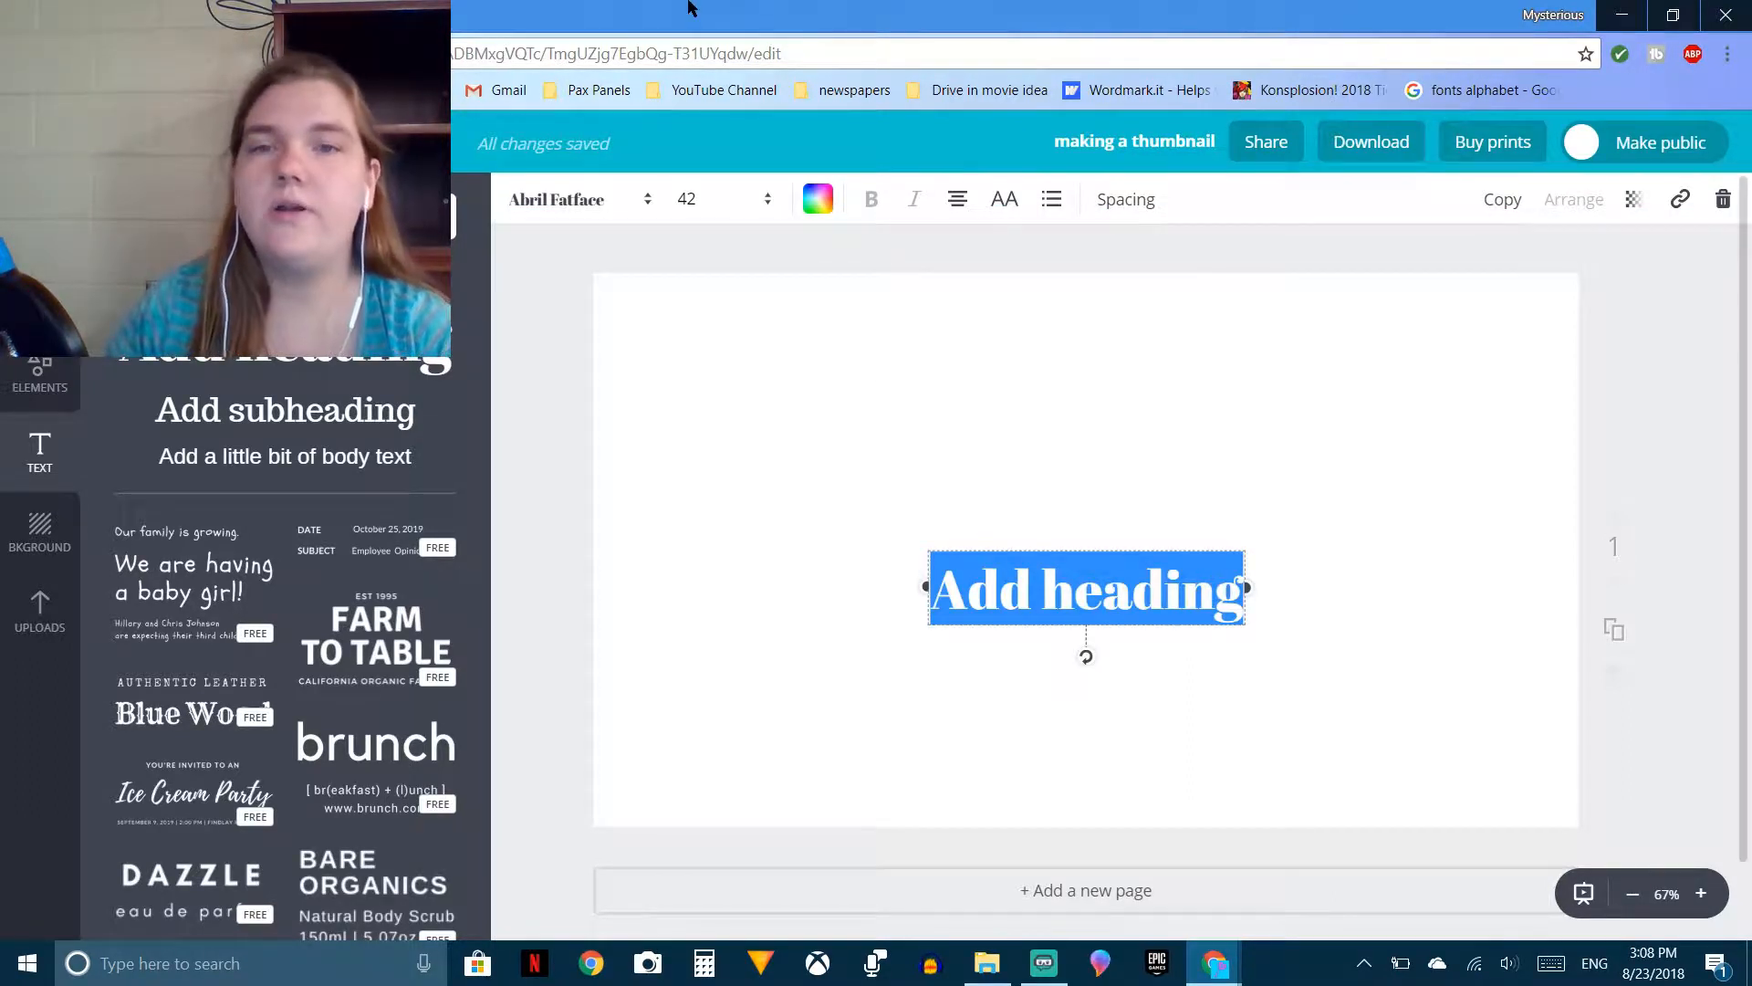
Step: Open the Canva home page in a new browser tab from the YouTube Channel bookmarks and look through the existing designs
key("ctrl+t")
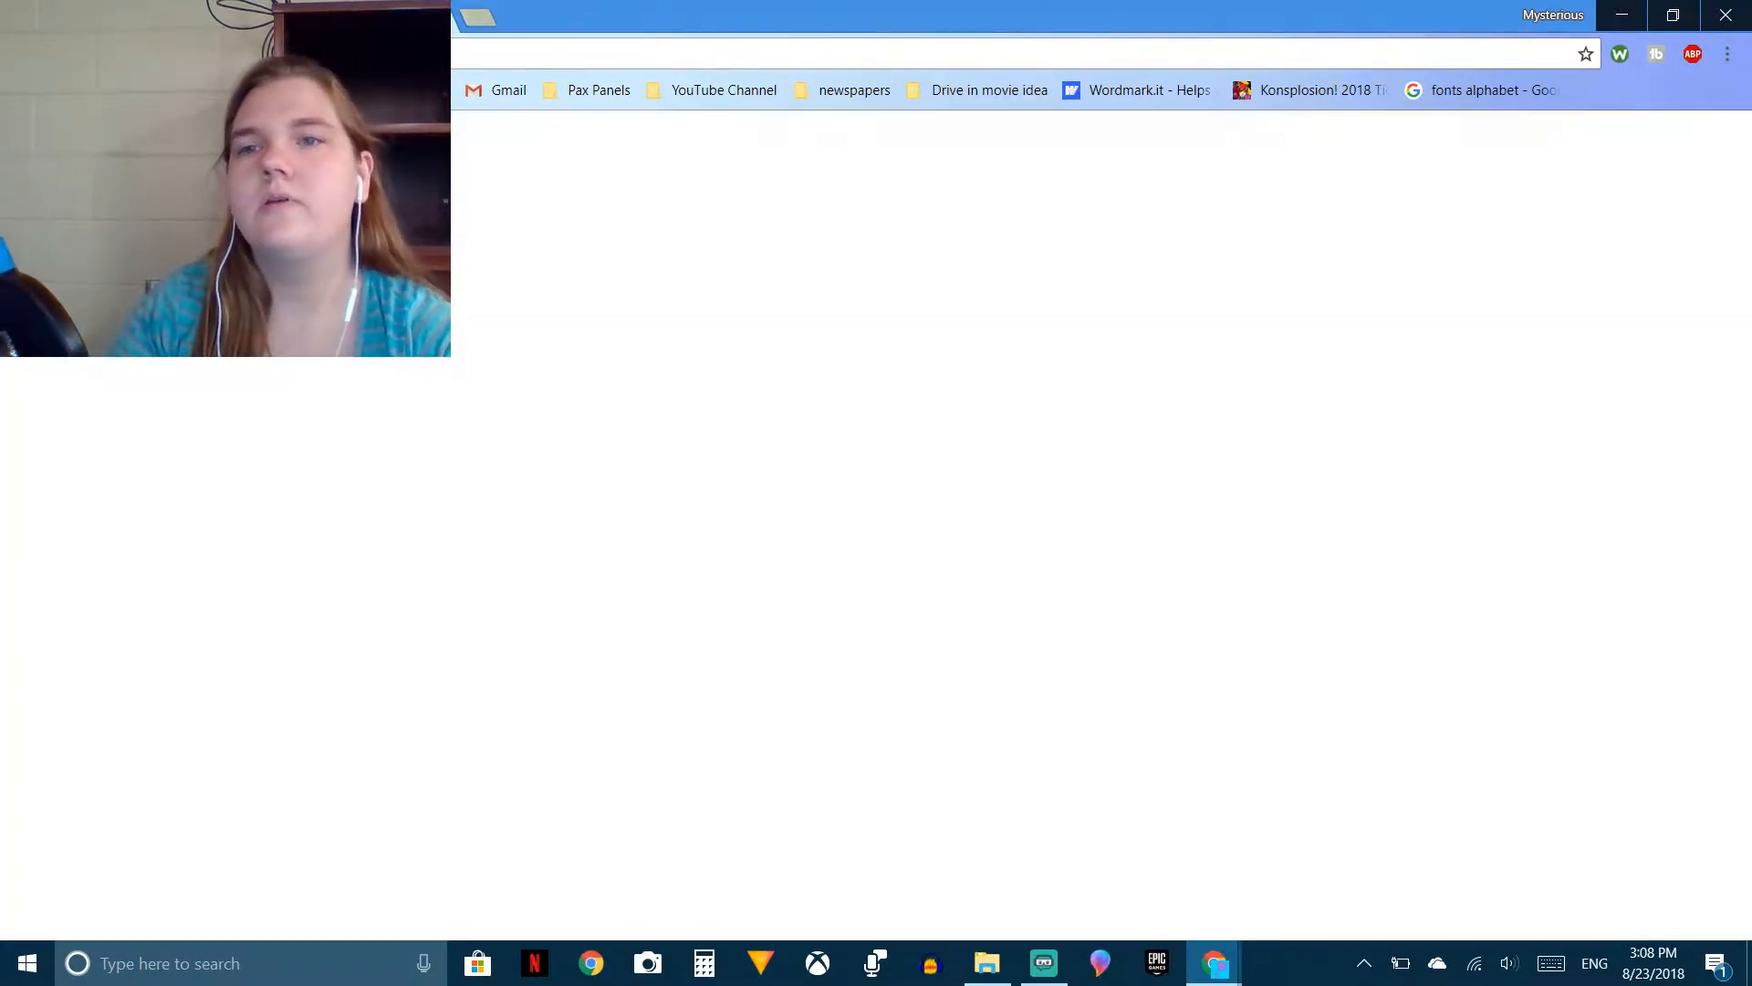
left_click(702, 91)
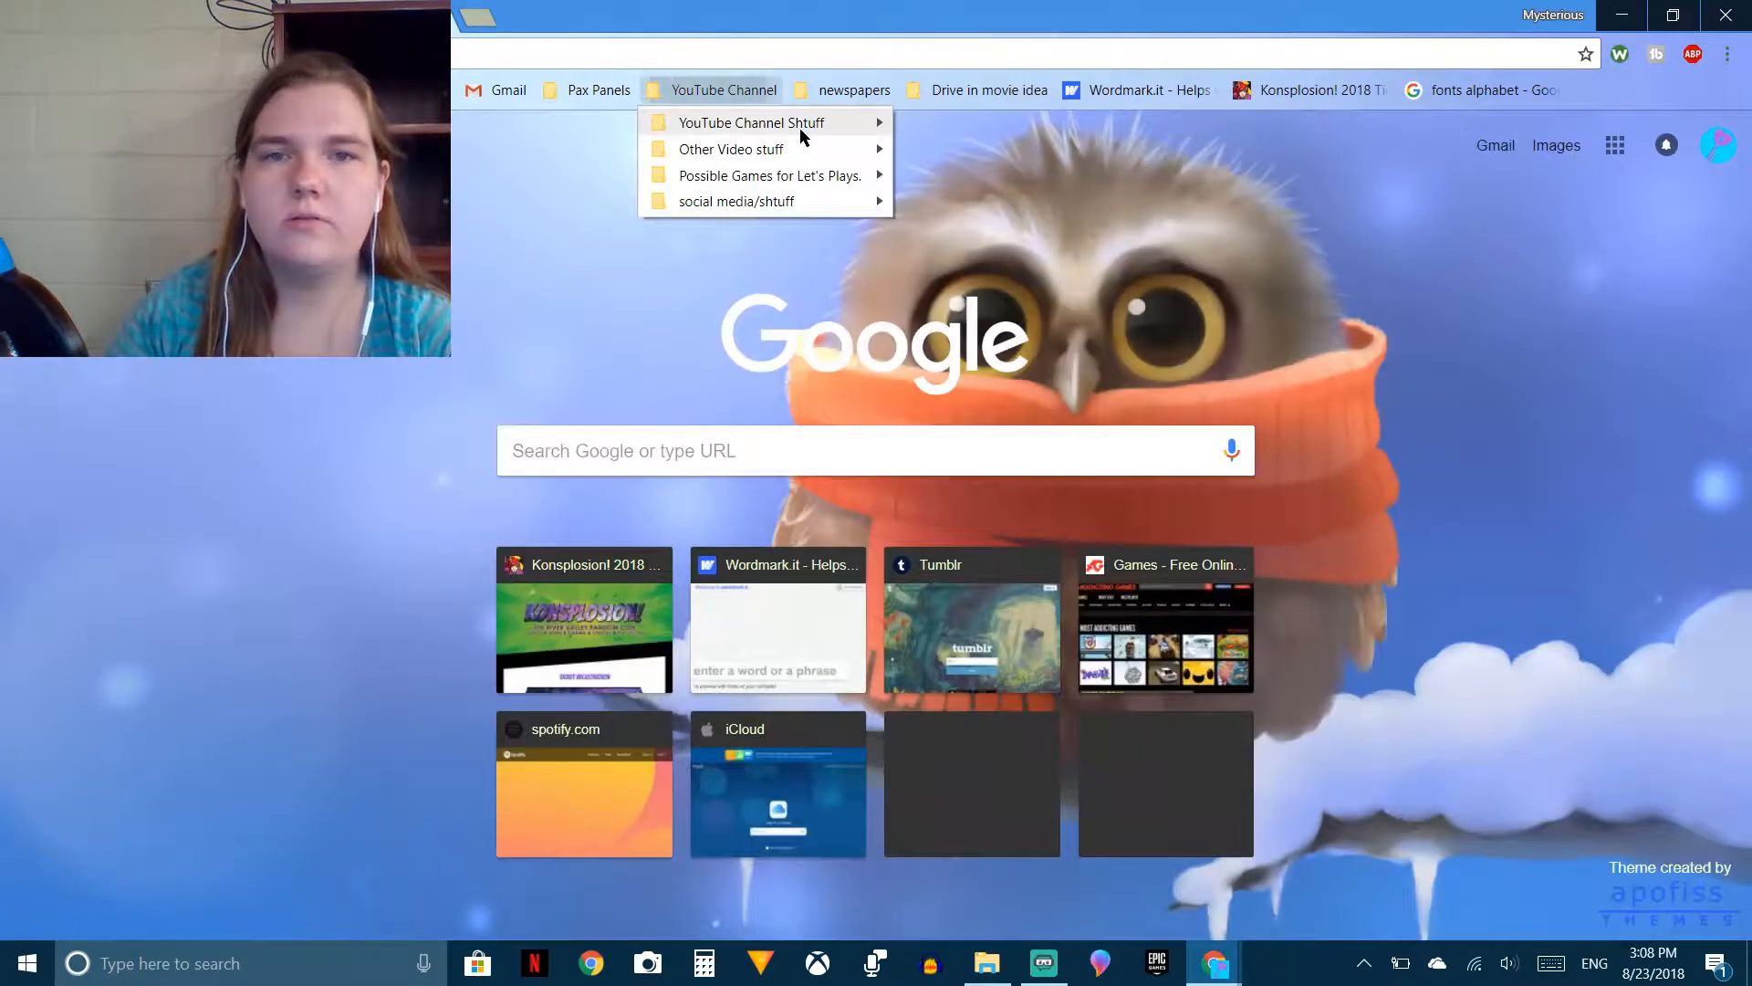
mouse_move(800, 127)
left_click(985, 201)
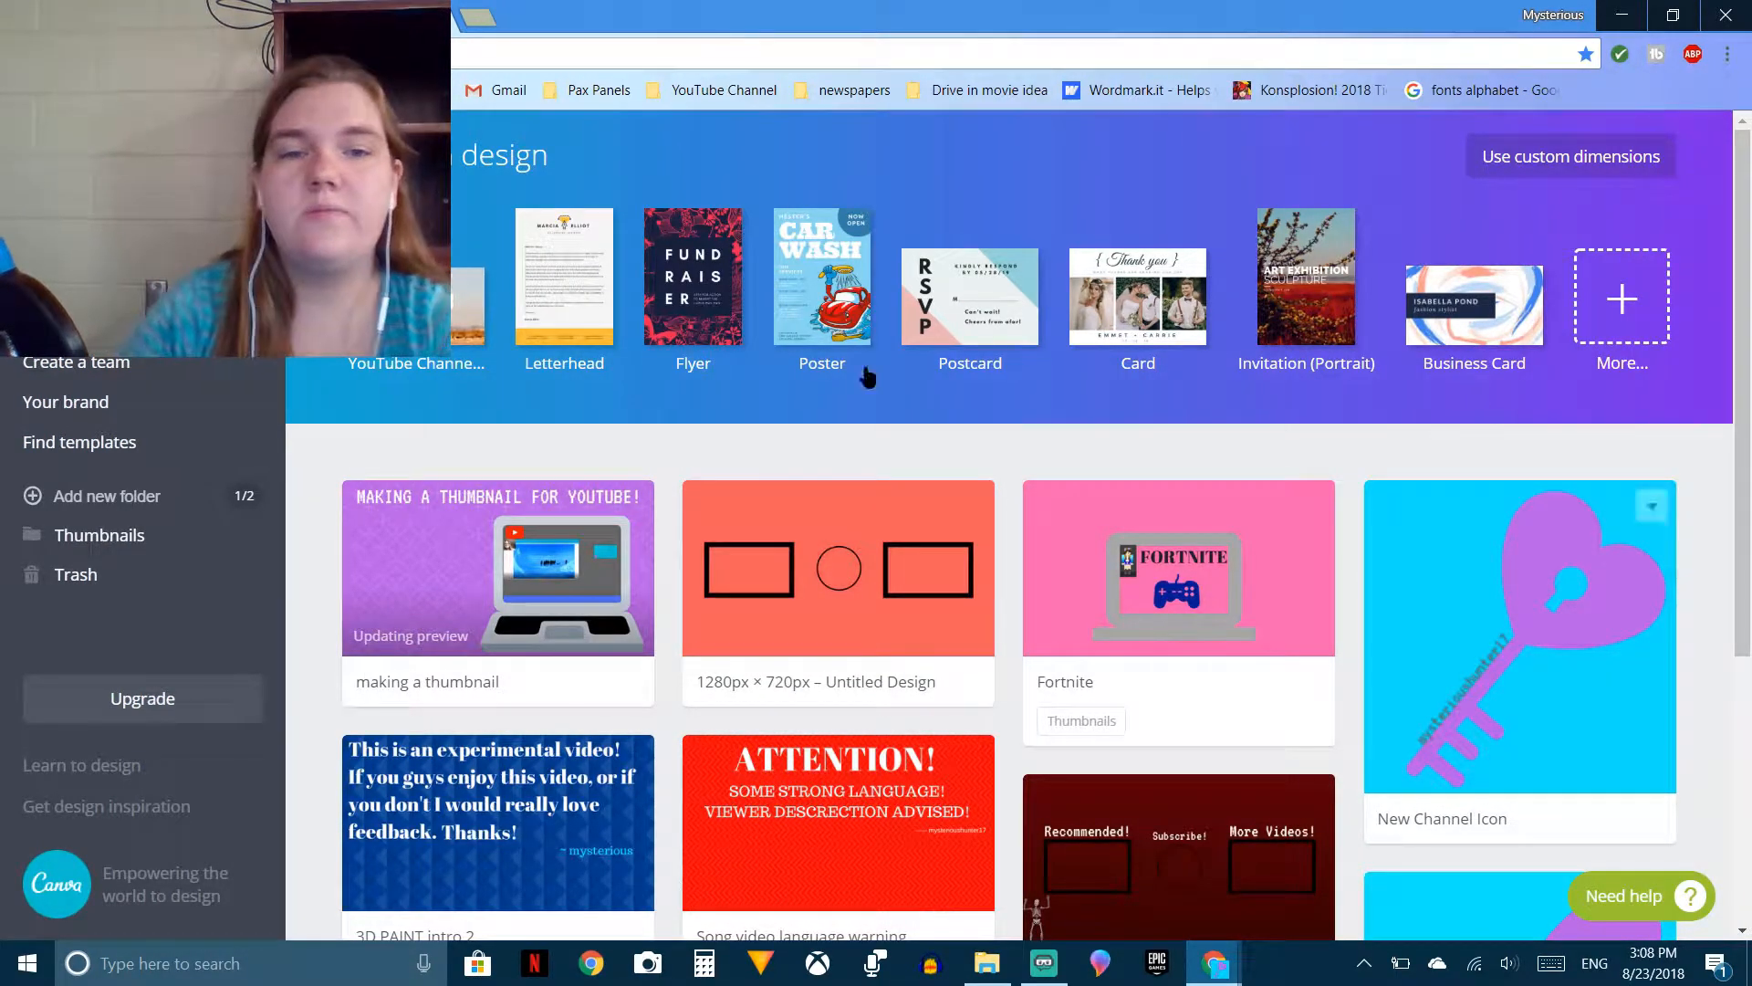
scroll(1518, 625, "down", 4)
scroll(1244, 657, "up", 4)
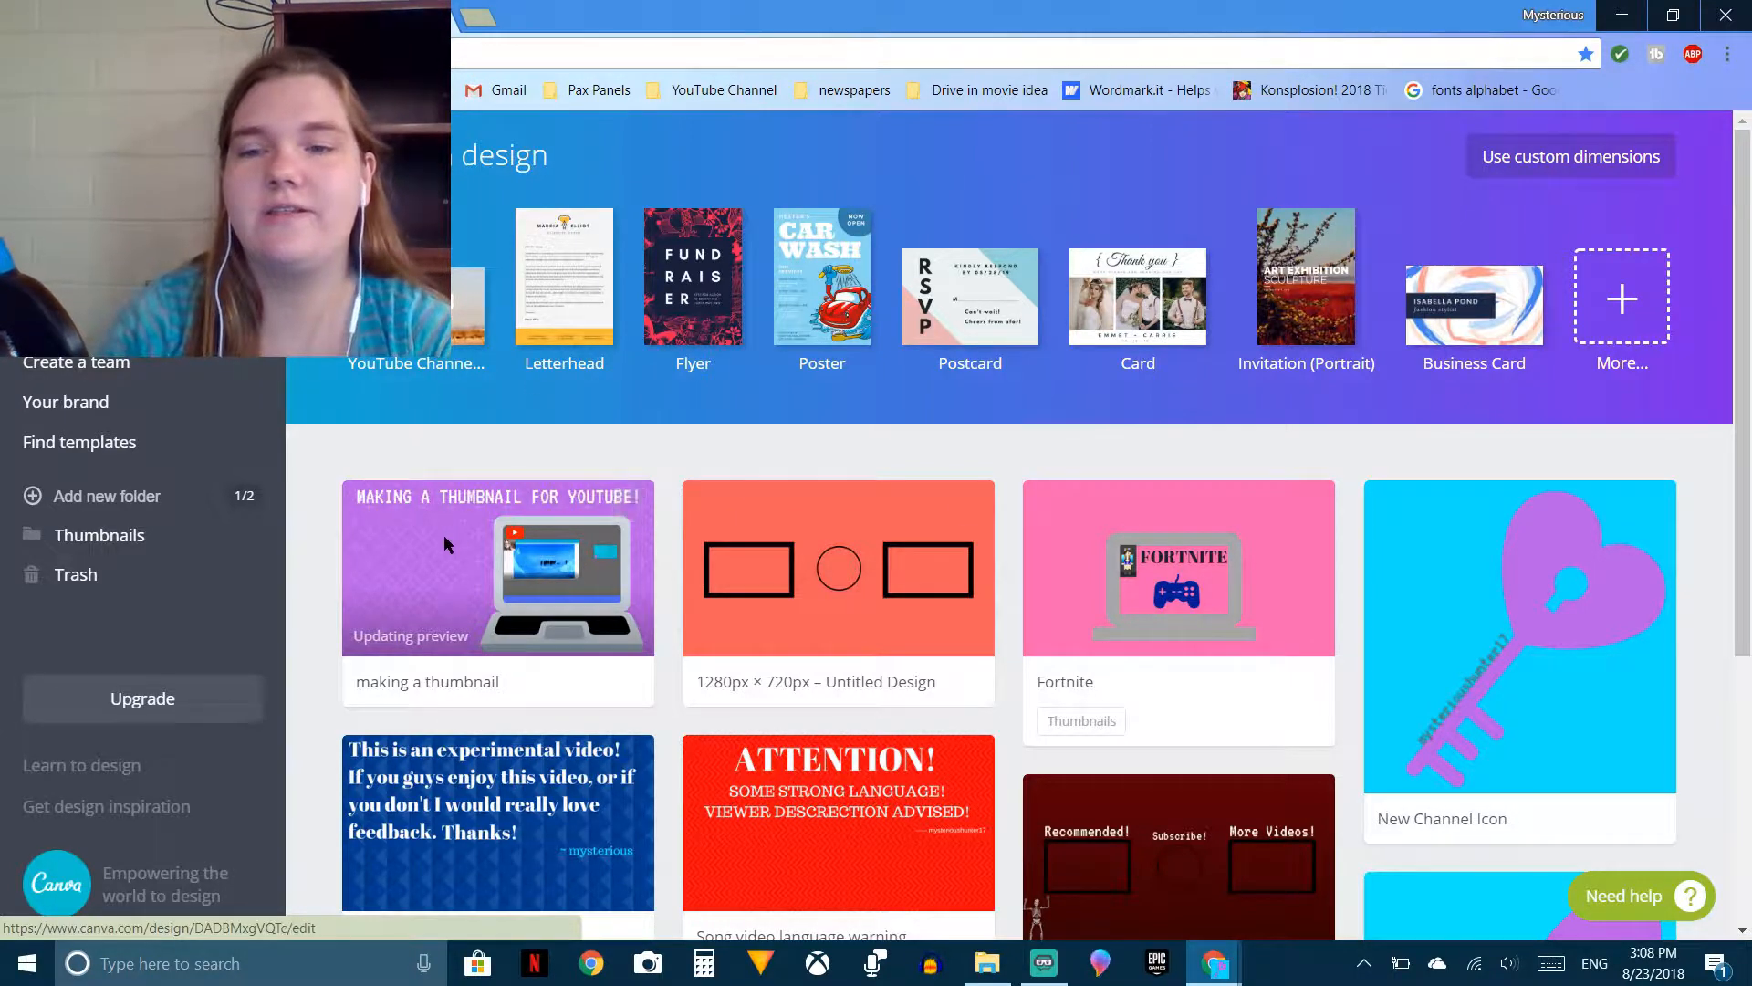
Step: Create a new design with custom dimensions of 1280 × 720 px
left_click(1589, 168)
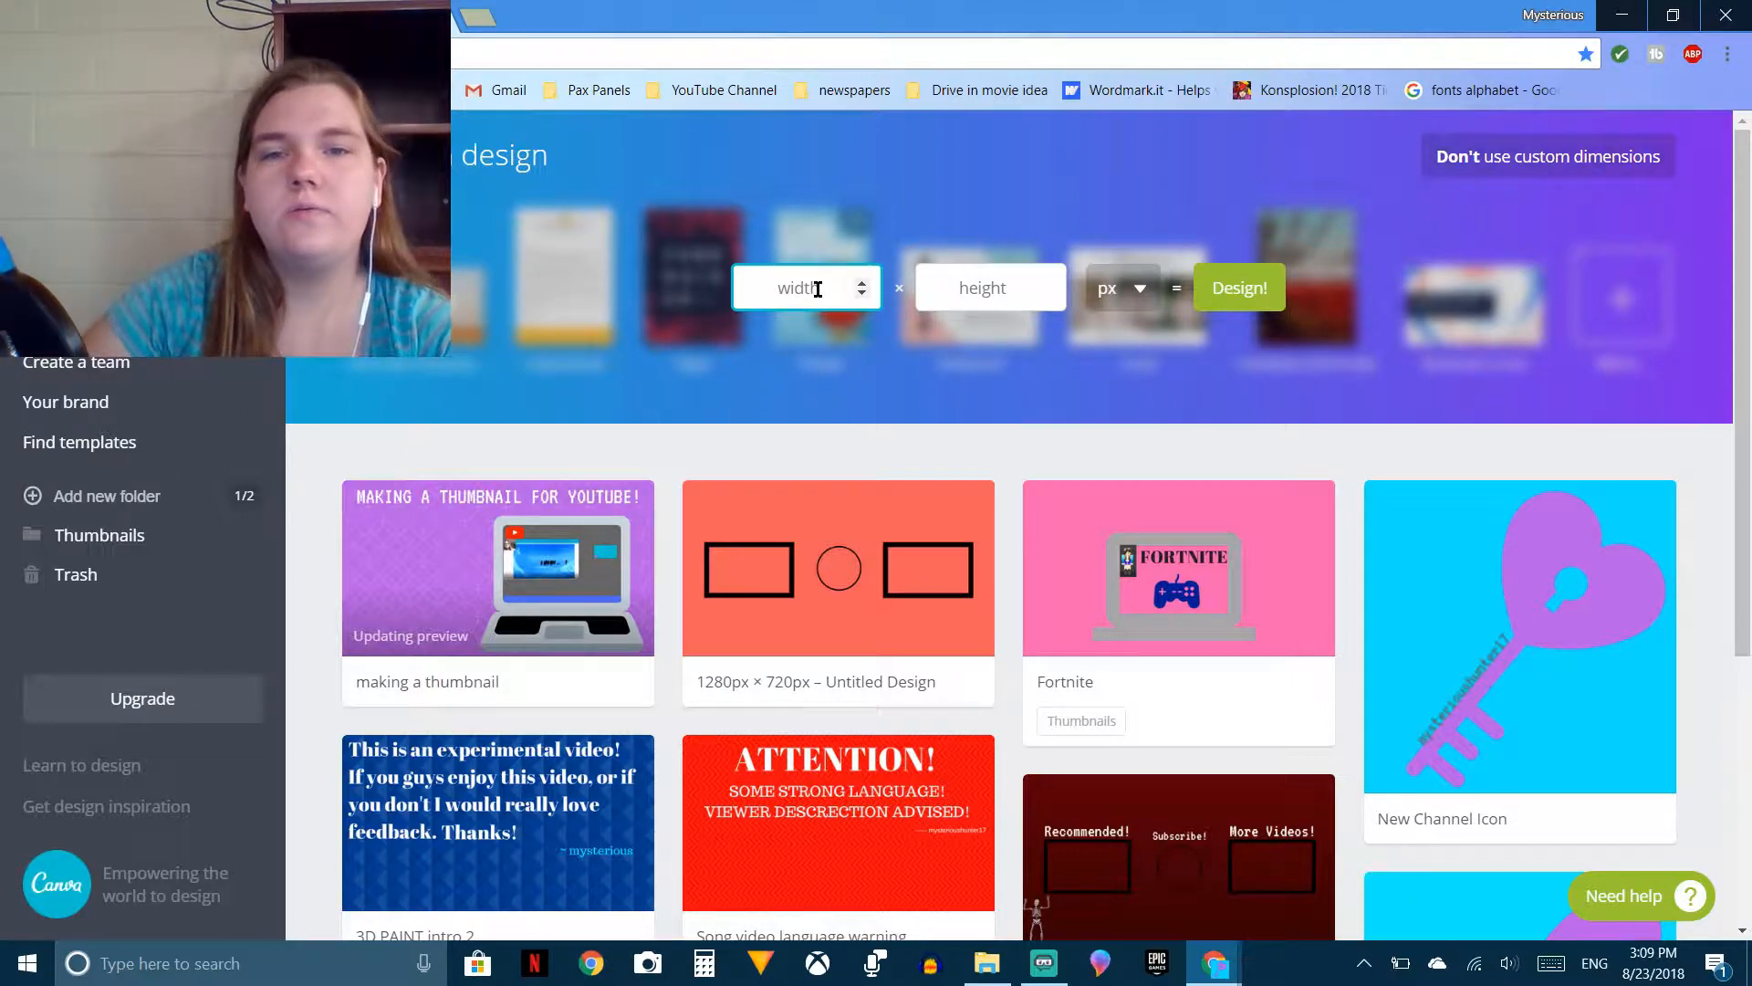
type("1280")
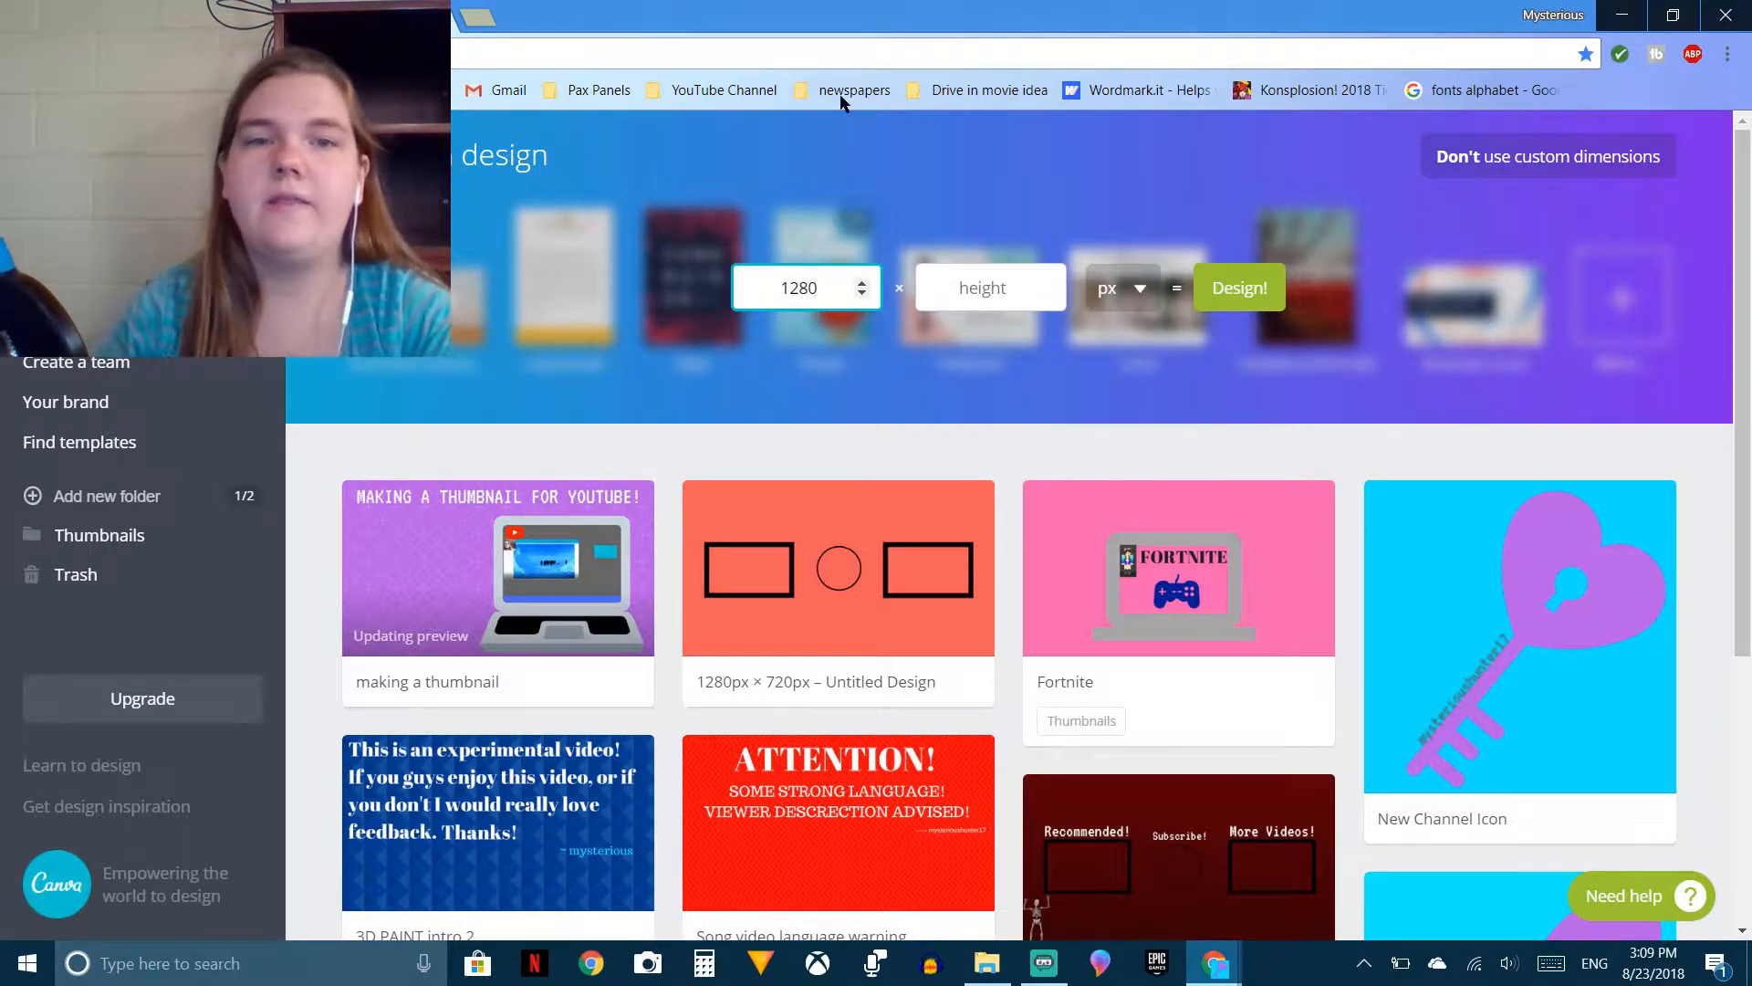
left_click(996, 288)
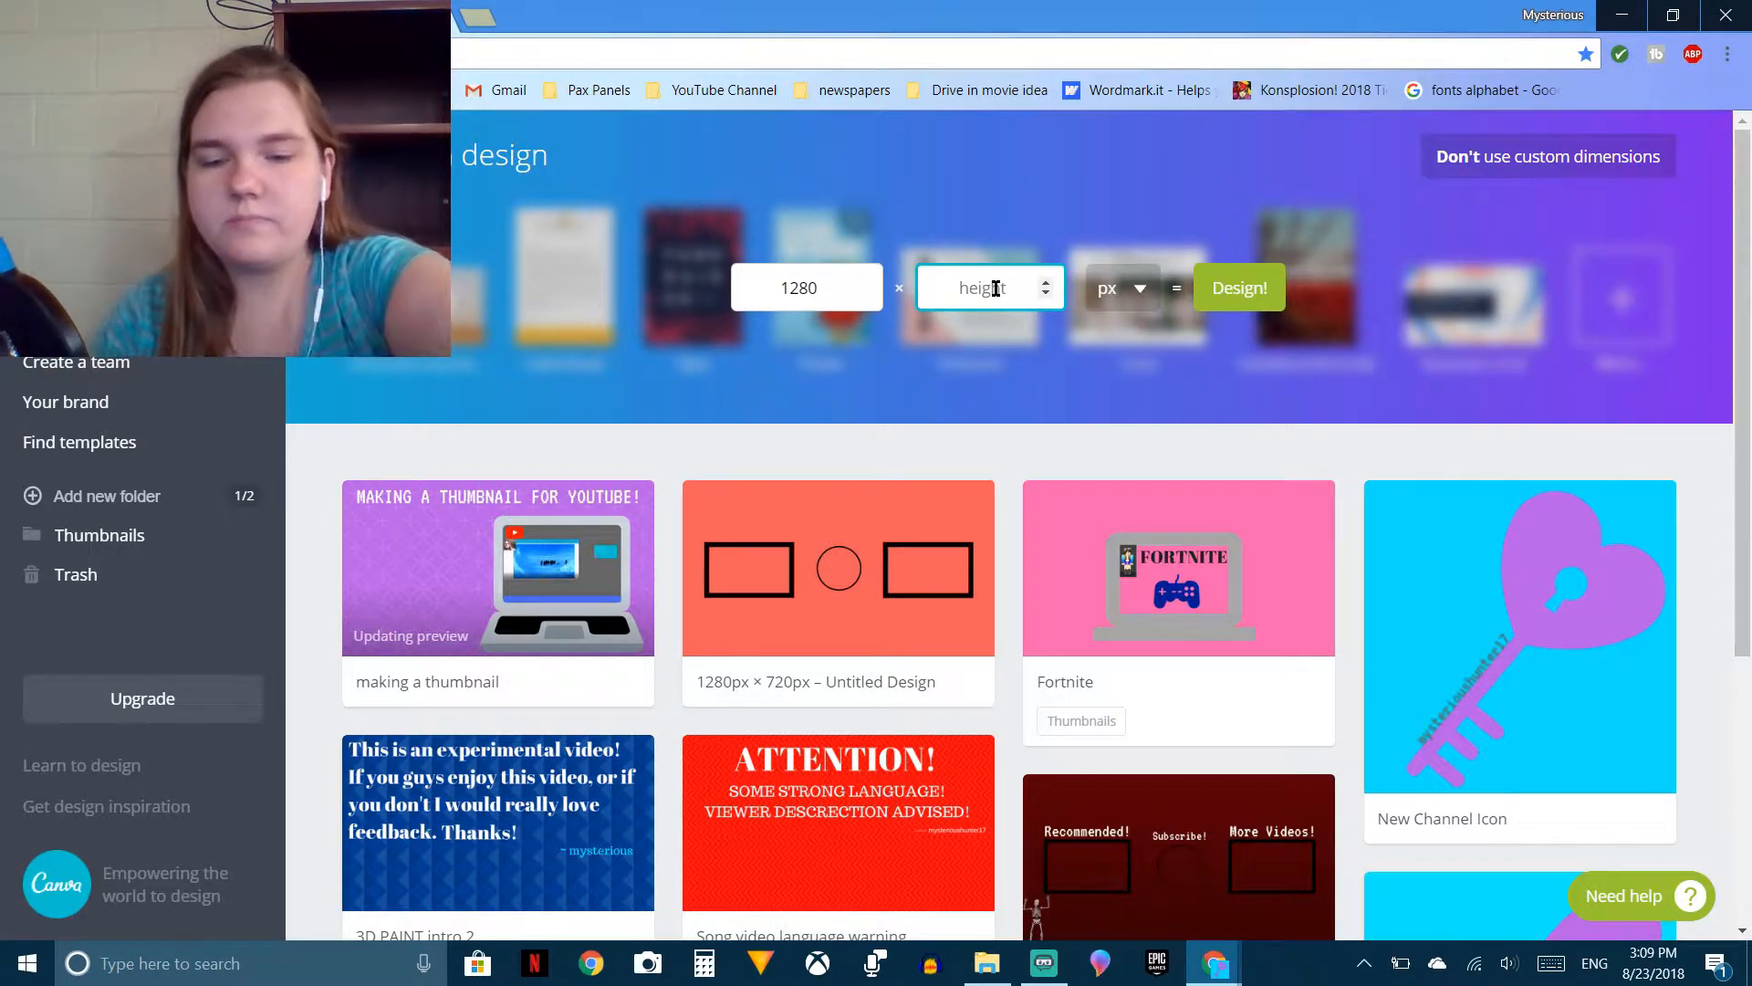
type("720")
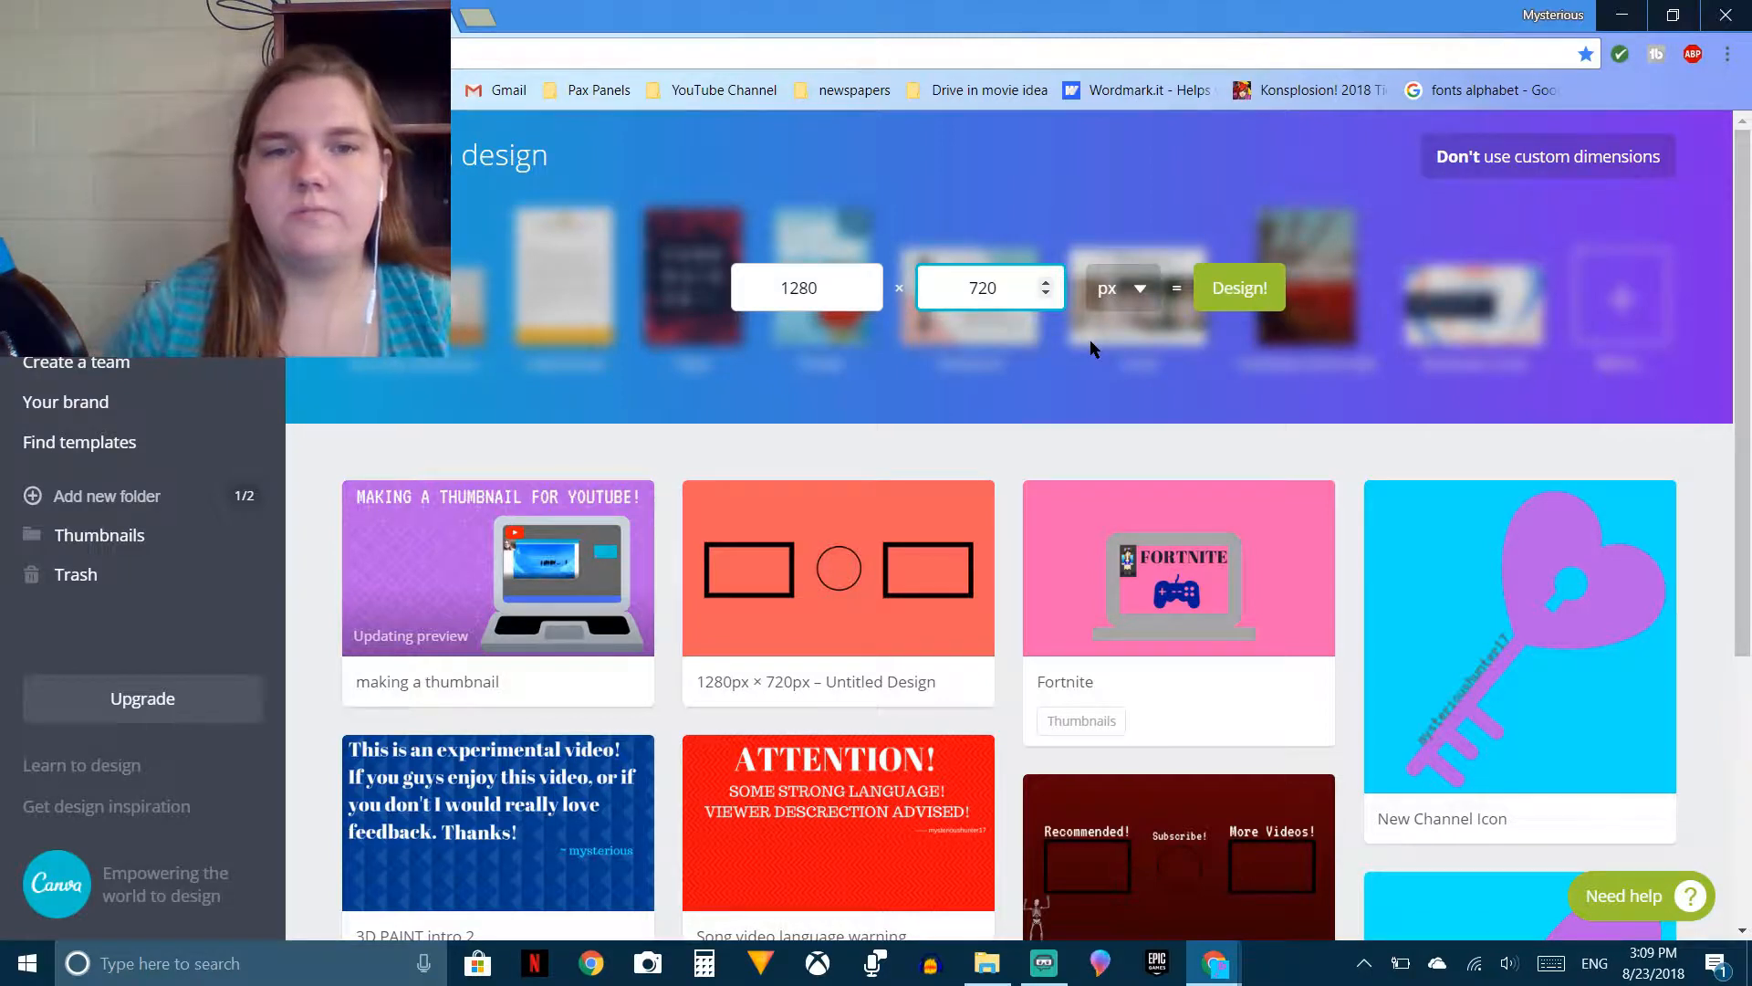
left_click(1235, 292)
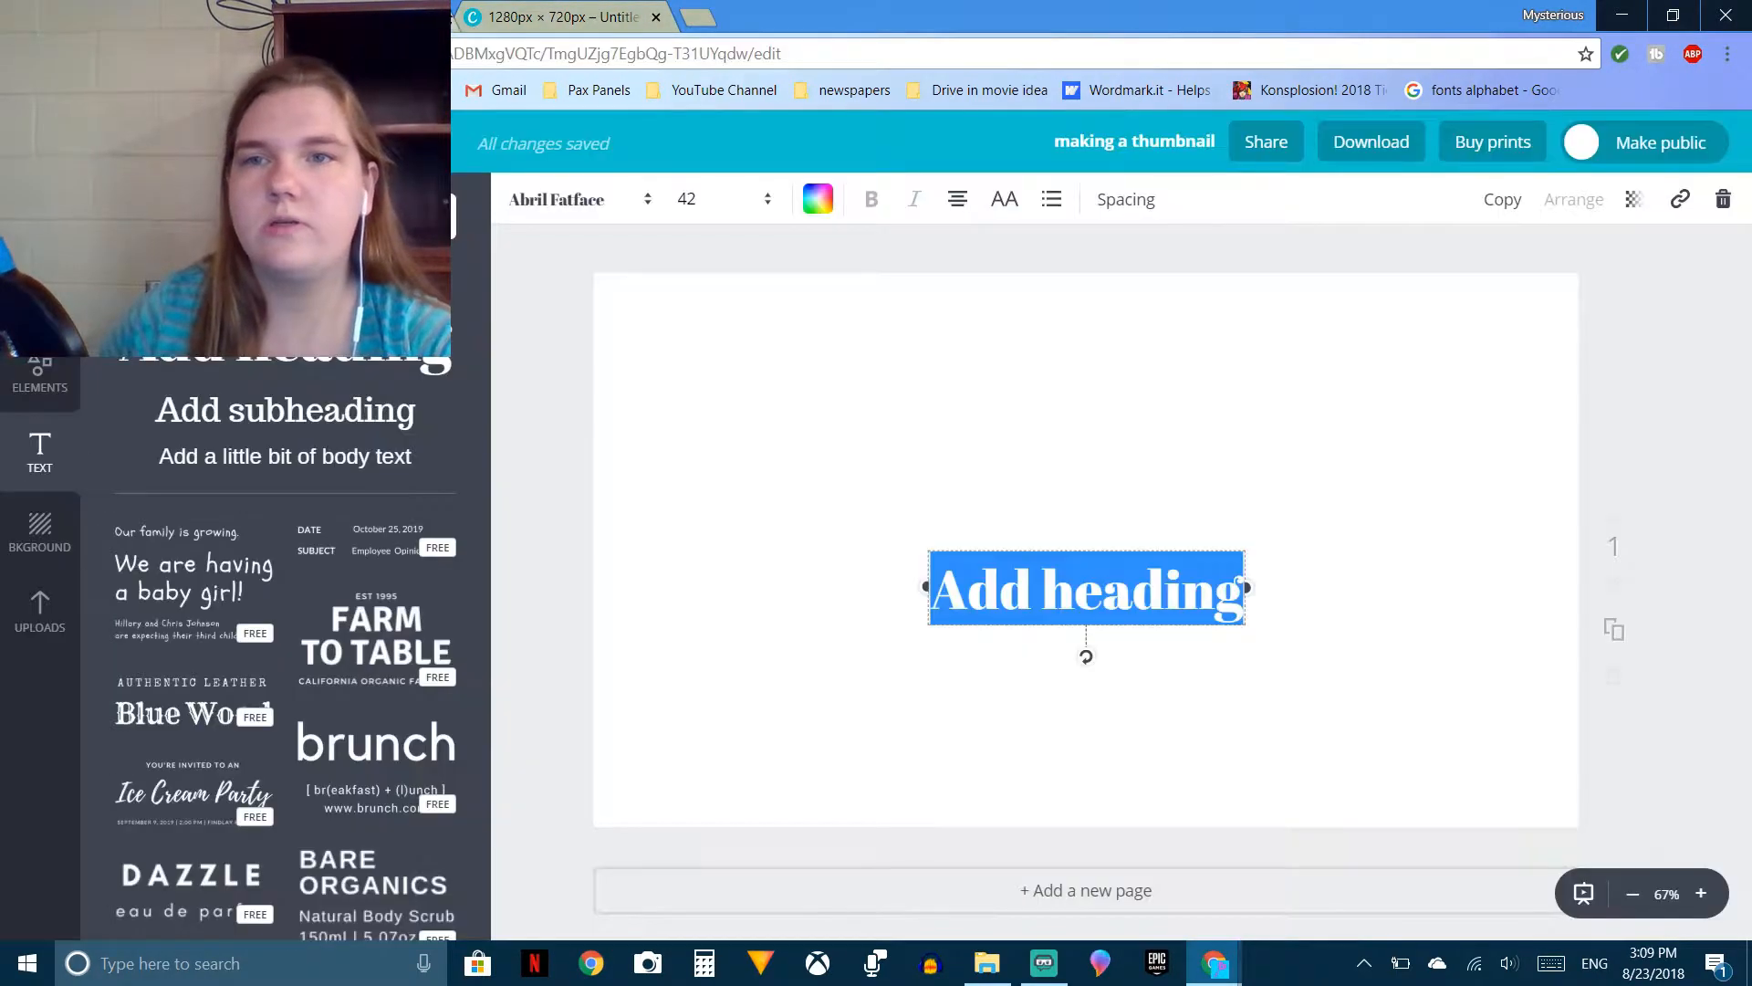
Step: Return to the "making a thumbnail" design and delete the placeholder heading from the page
left_click(436, 17)
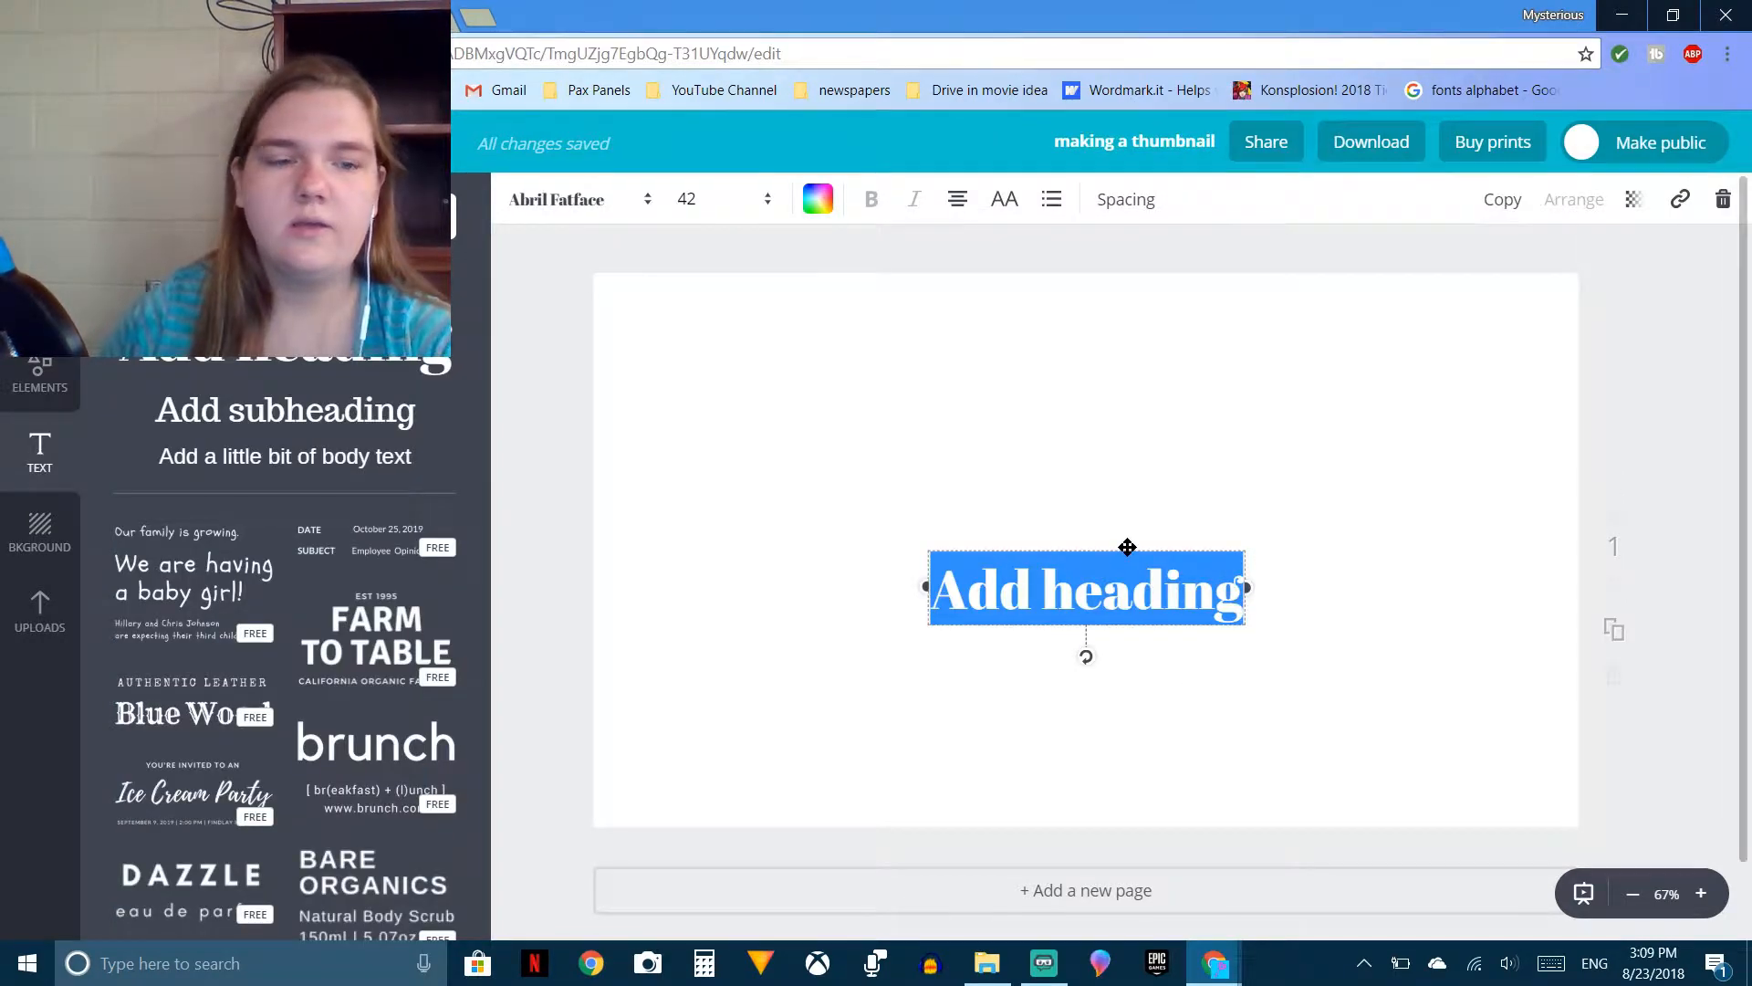
key("BackSpace")
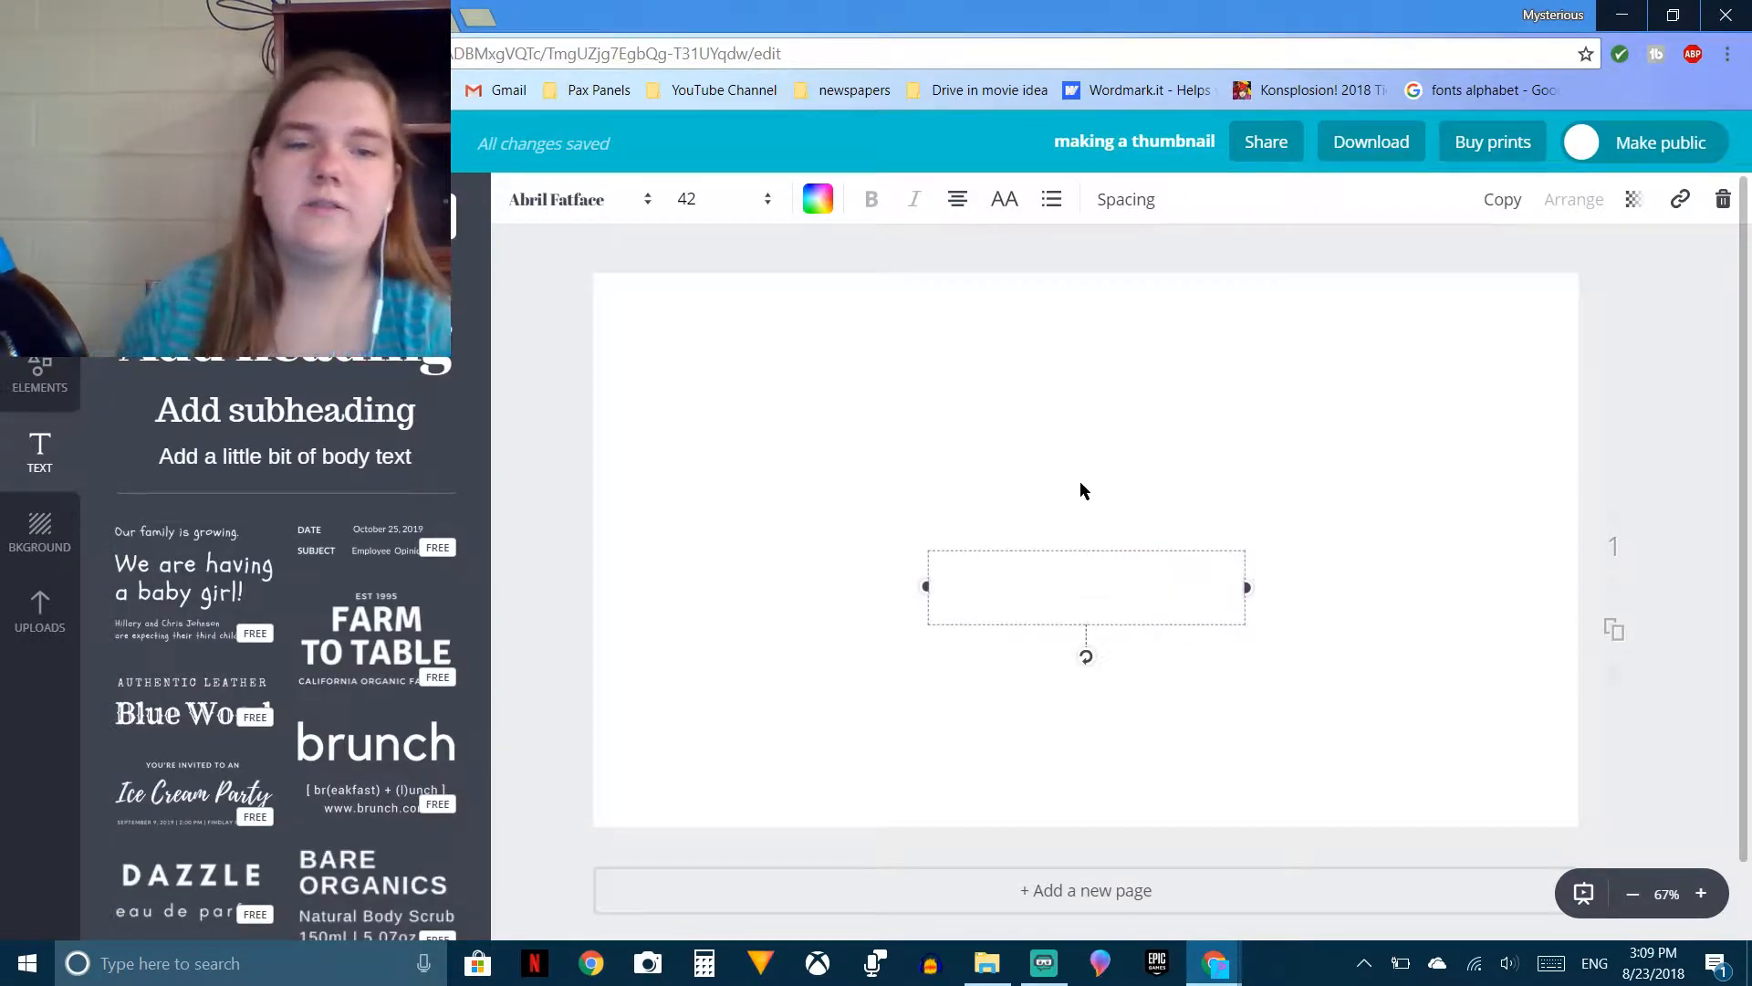
left_click(1199, 542)
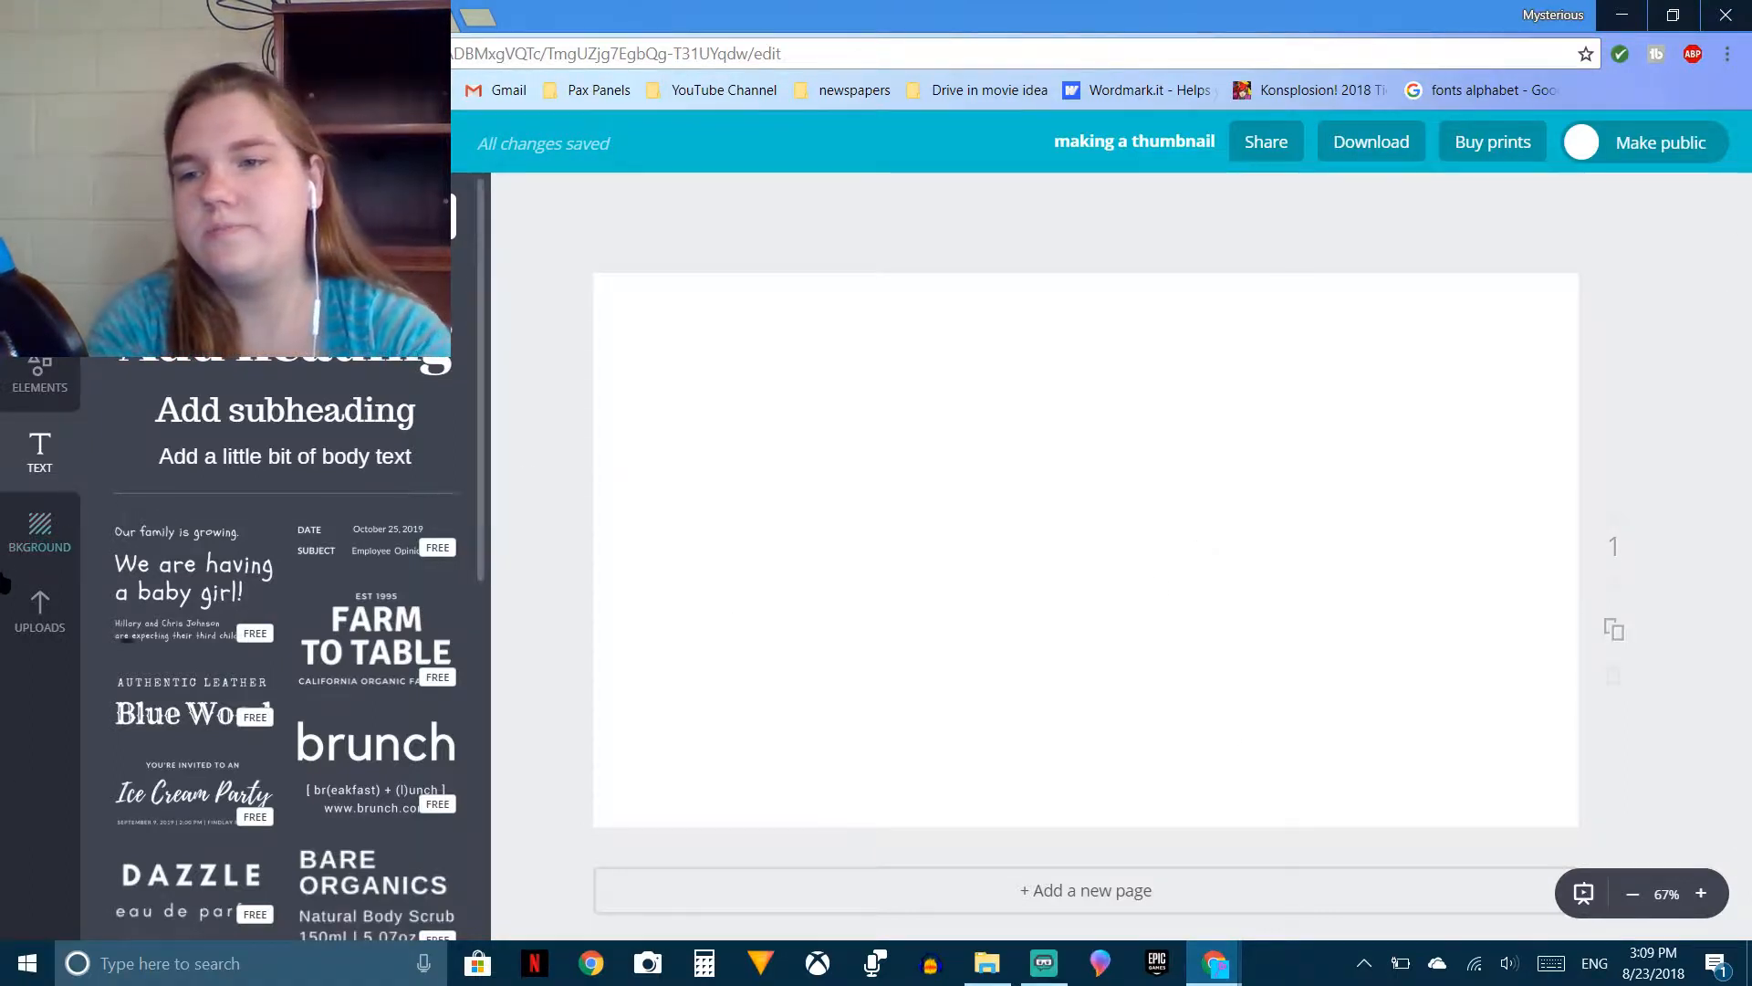
Step: Apply the free pink background with the overlapping-circles pattern to the page
left_click(41, 546)
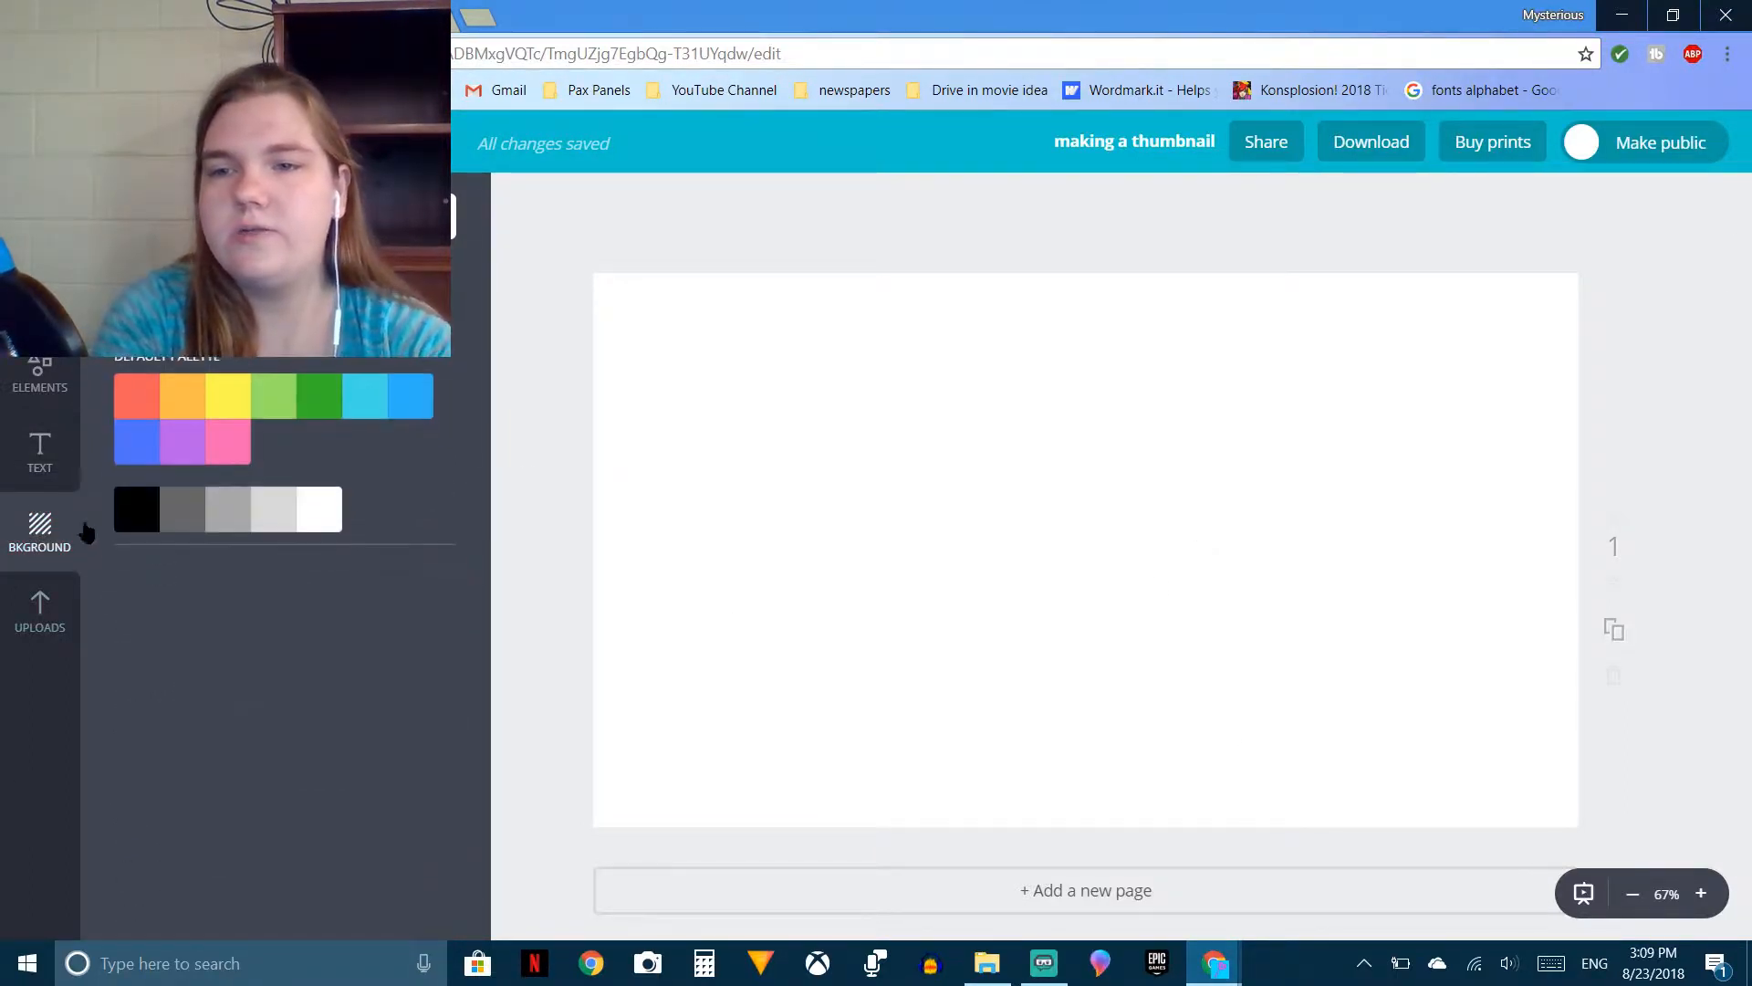
scroll(329, 564, "down", 1)
scroll(365, 570, "down", 15)
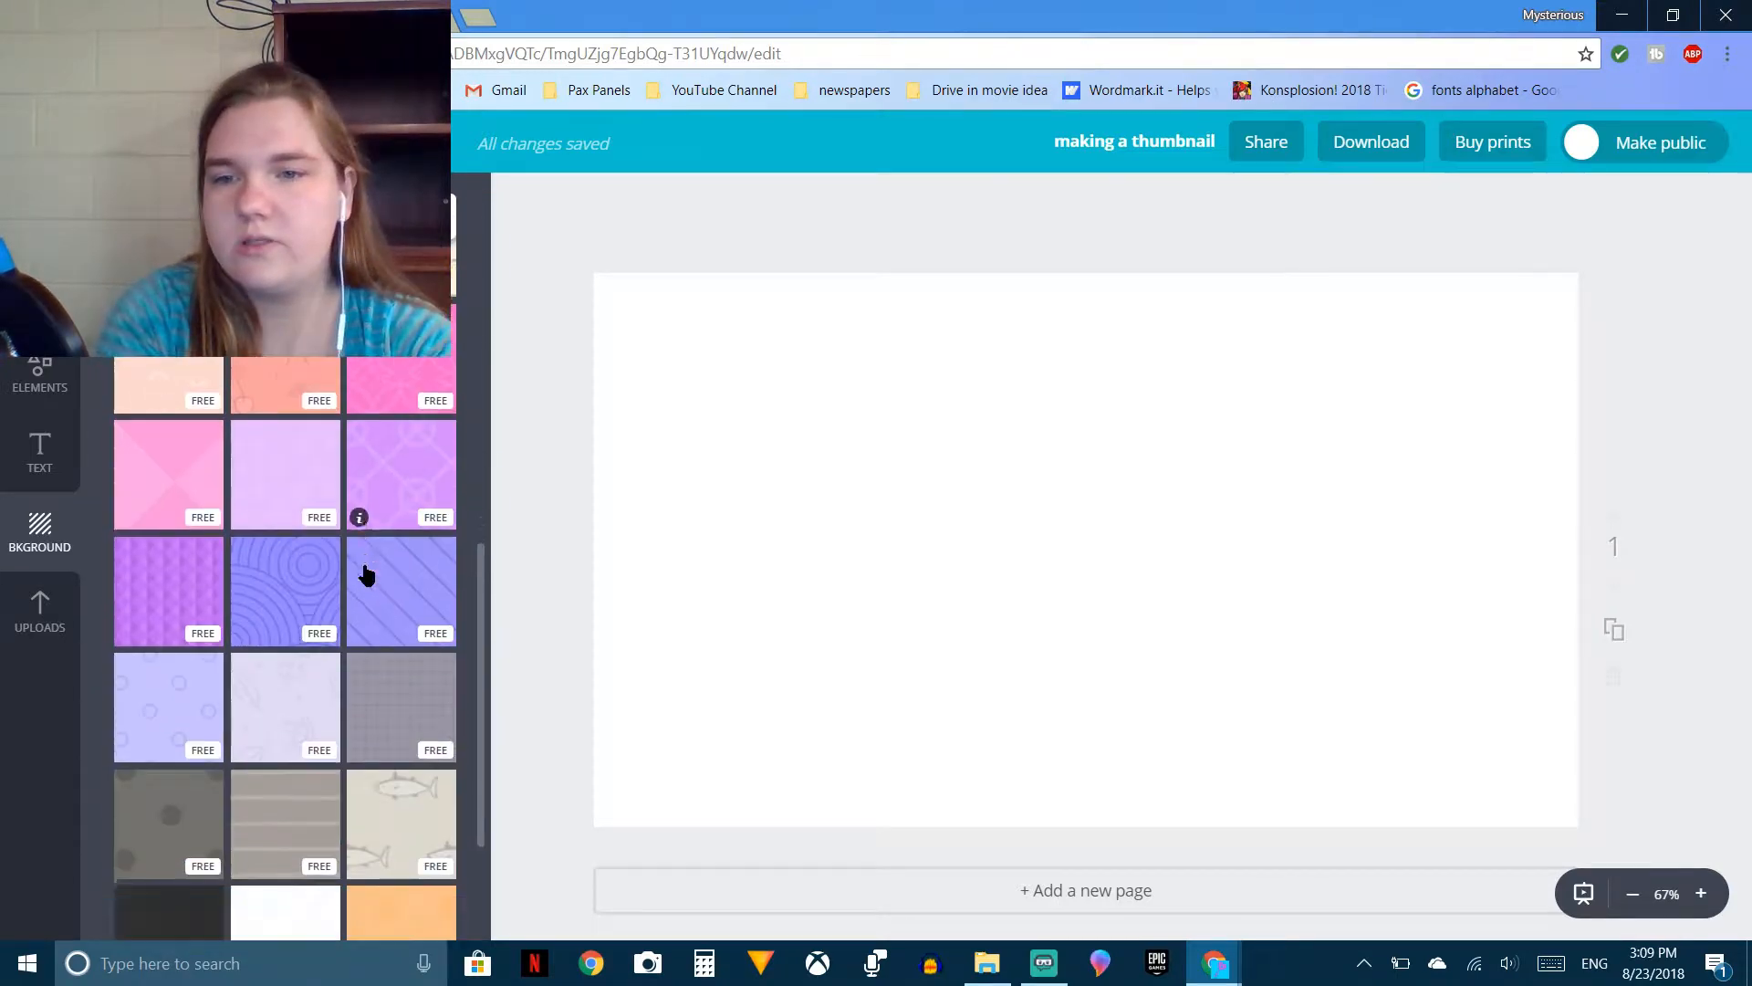
scroll(366, 584, "up", 3)
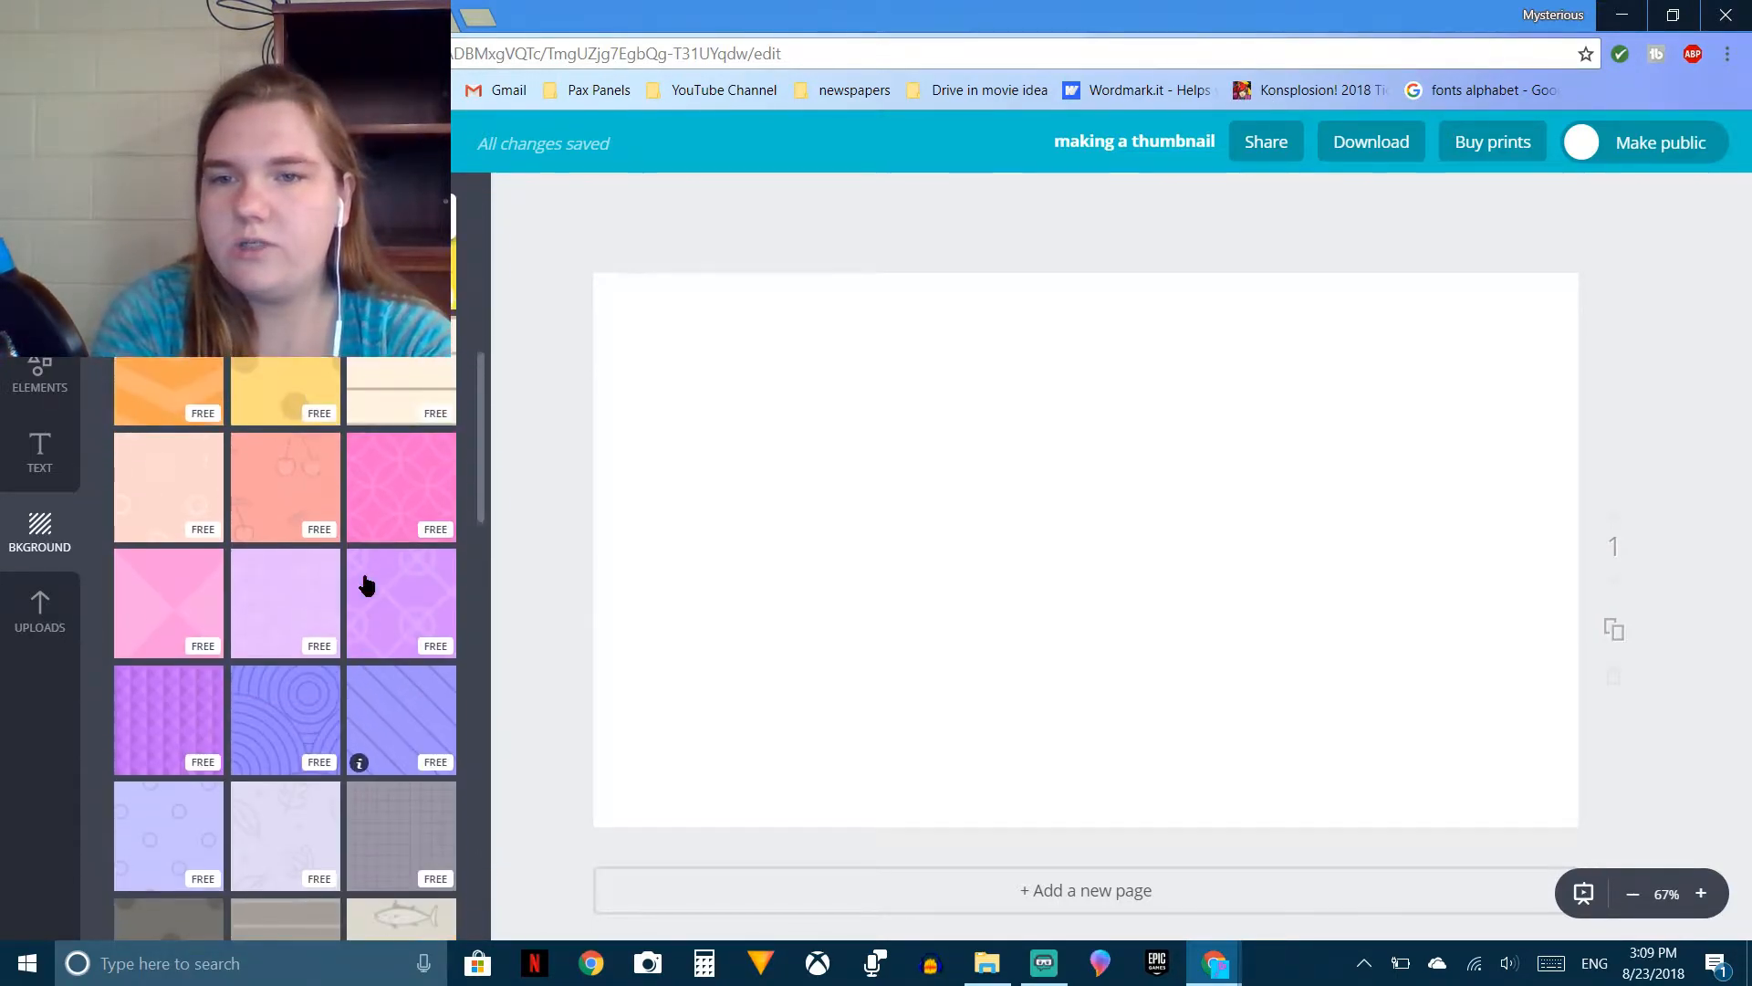
left_click(406, 506)
left_click(1073, 461)
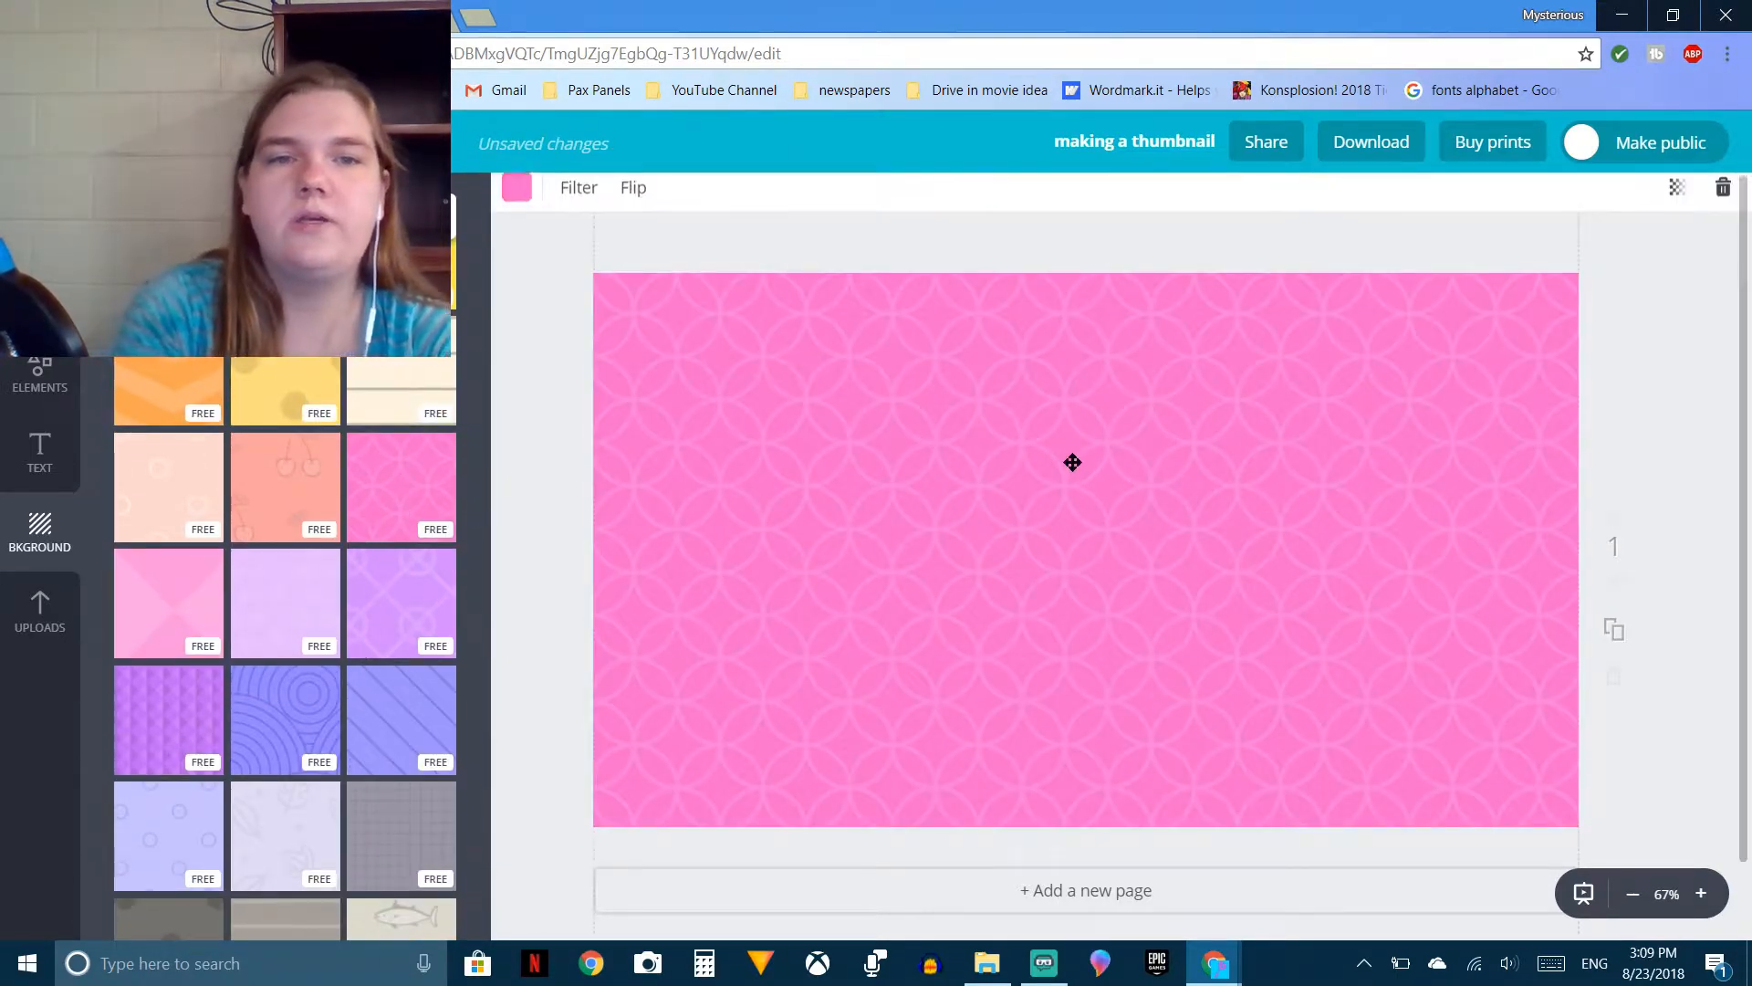
Step: Recolor the circle-patterned background with the purple from the default palette
left_click(516, 200)
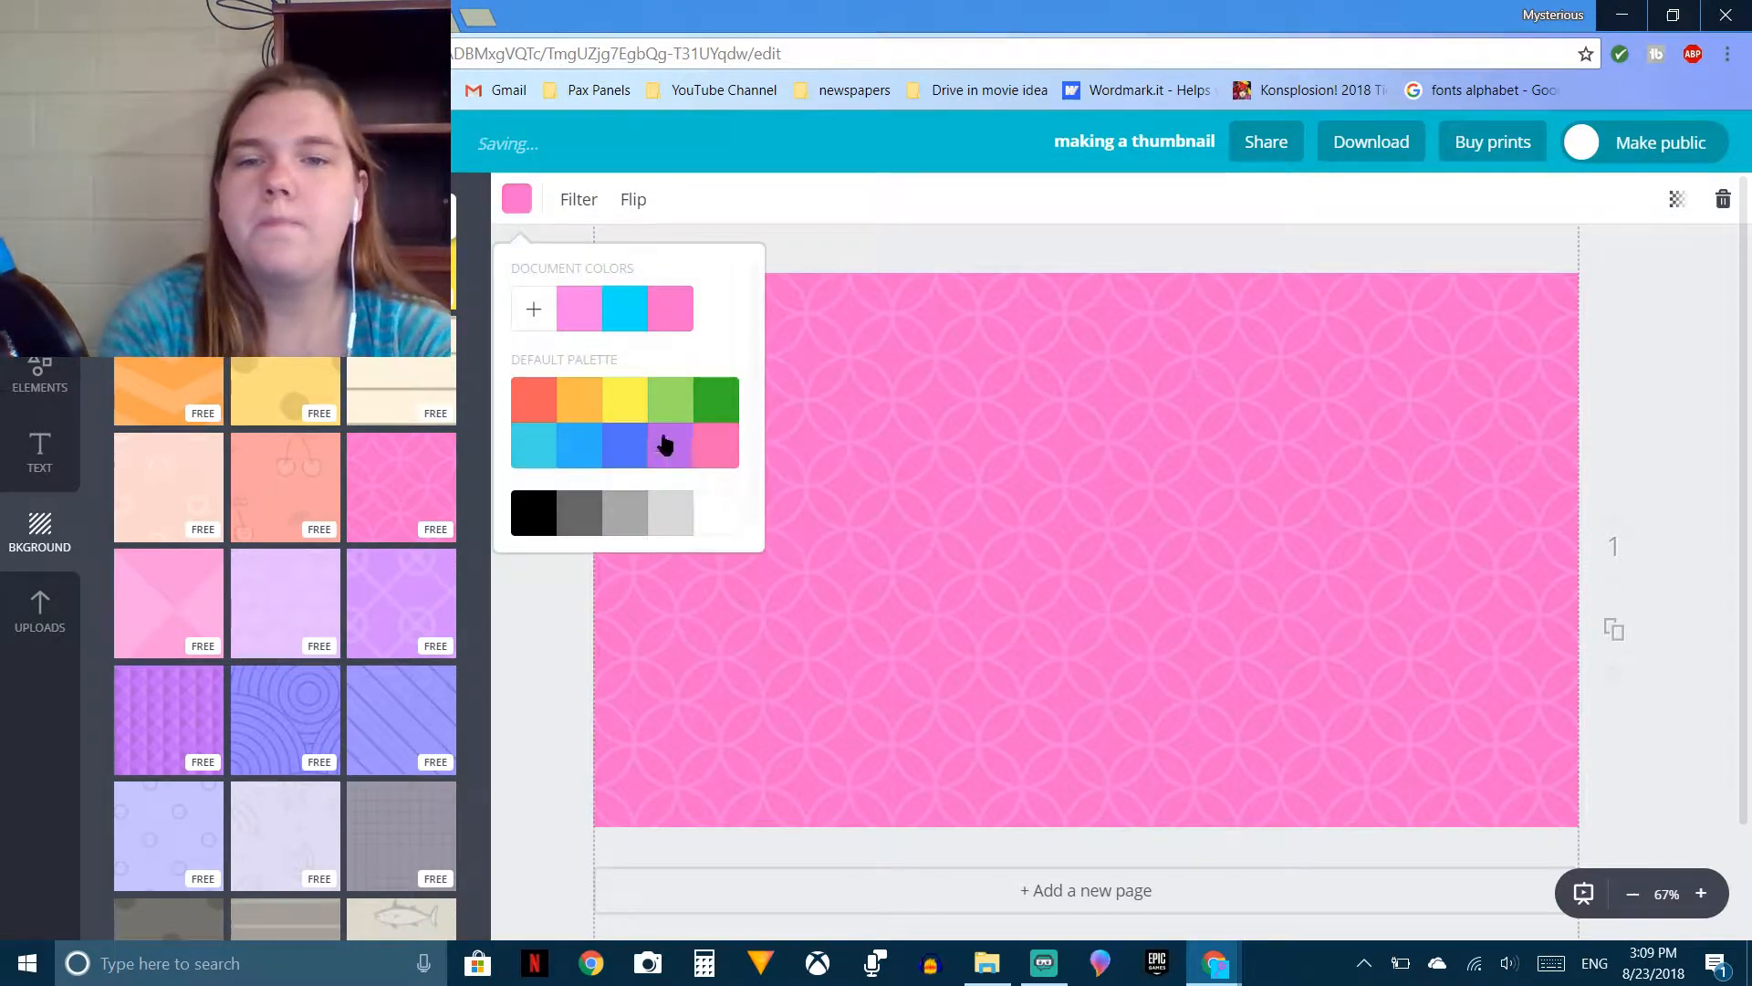
left_click(663, 449)
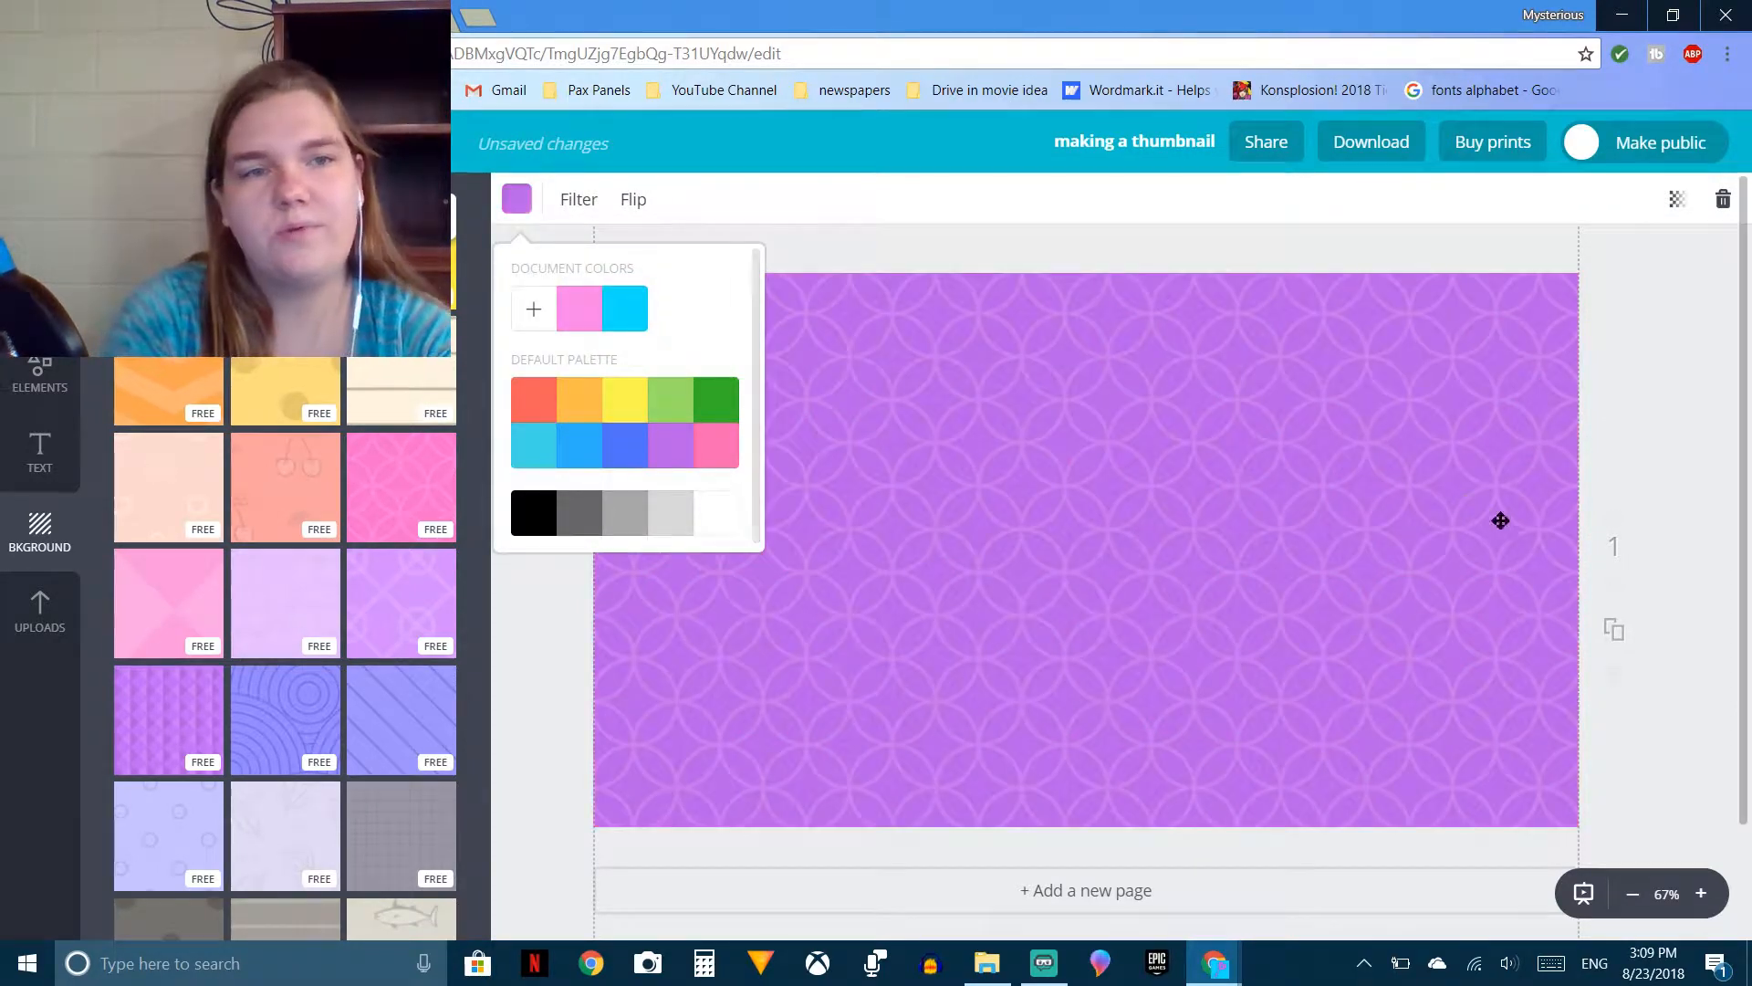
left_click(1648, 422)
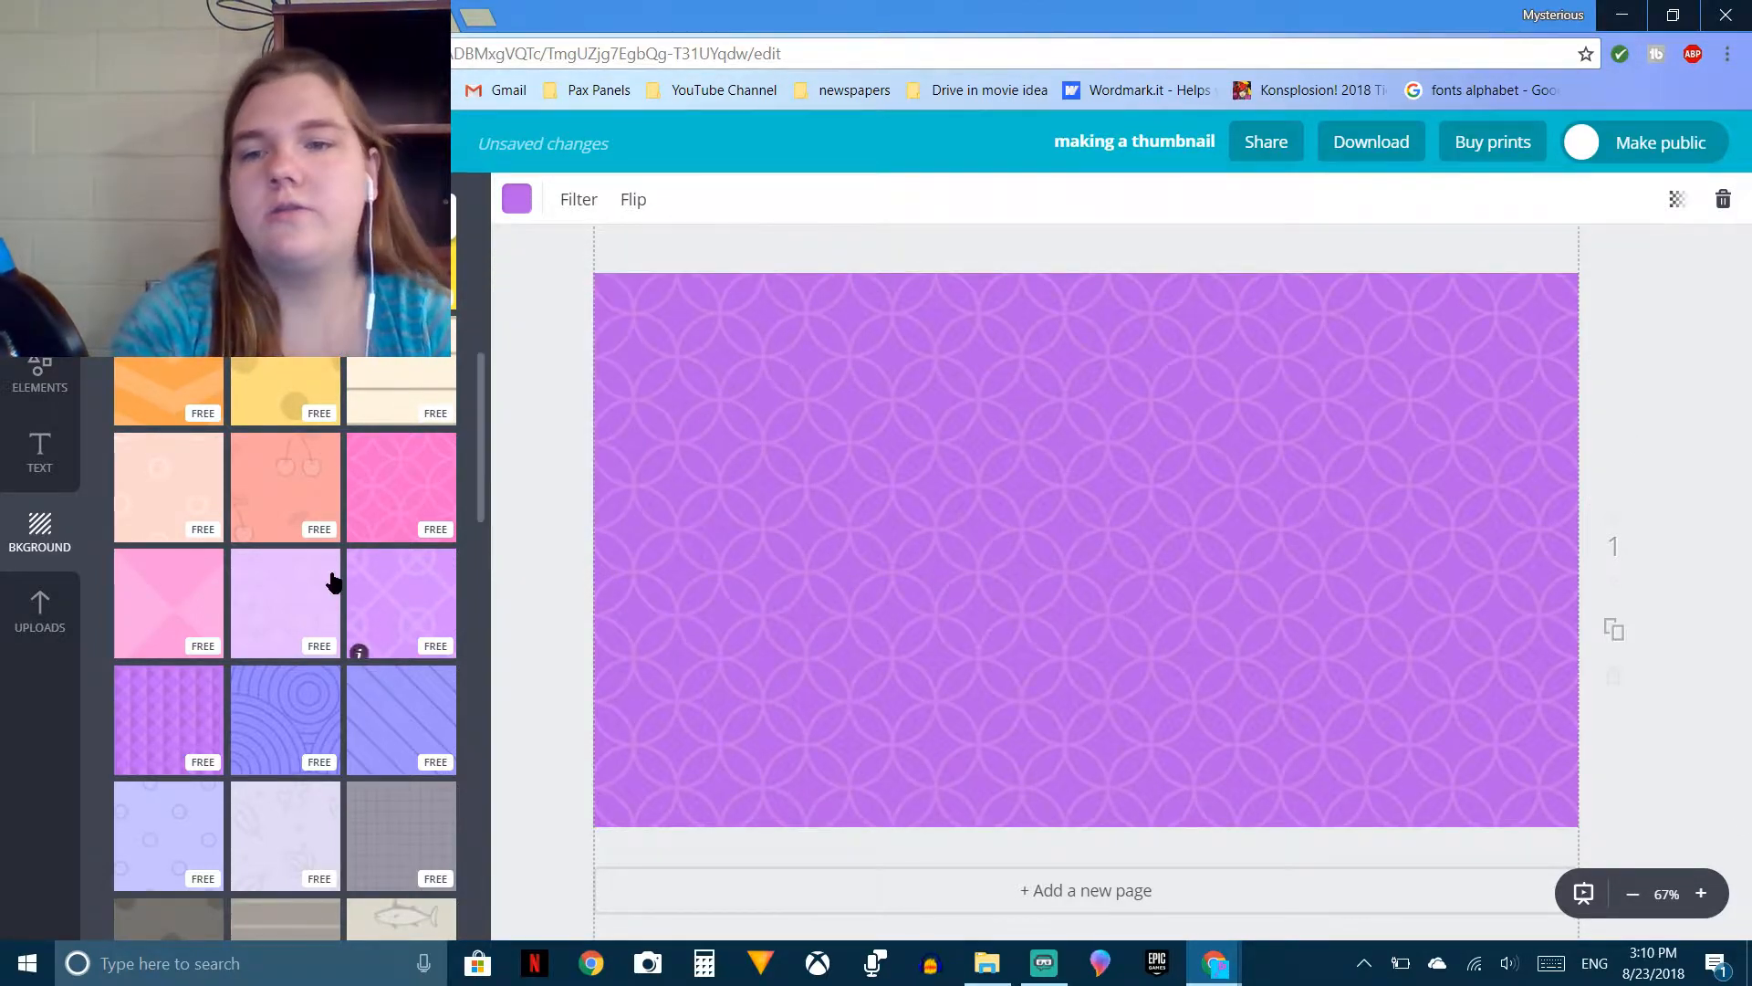
scroll(333, 582, "down", 8)
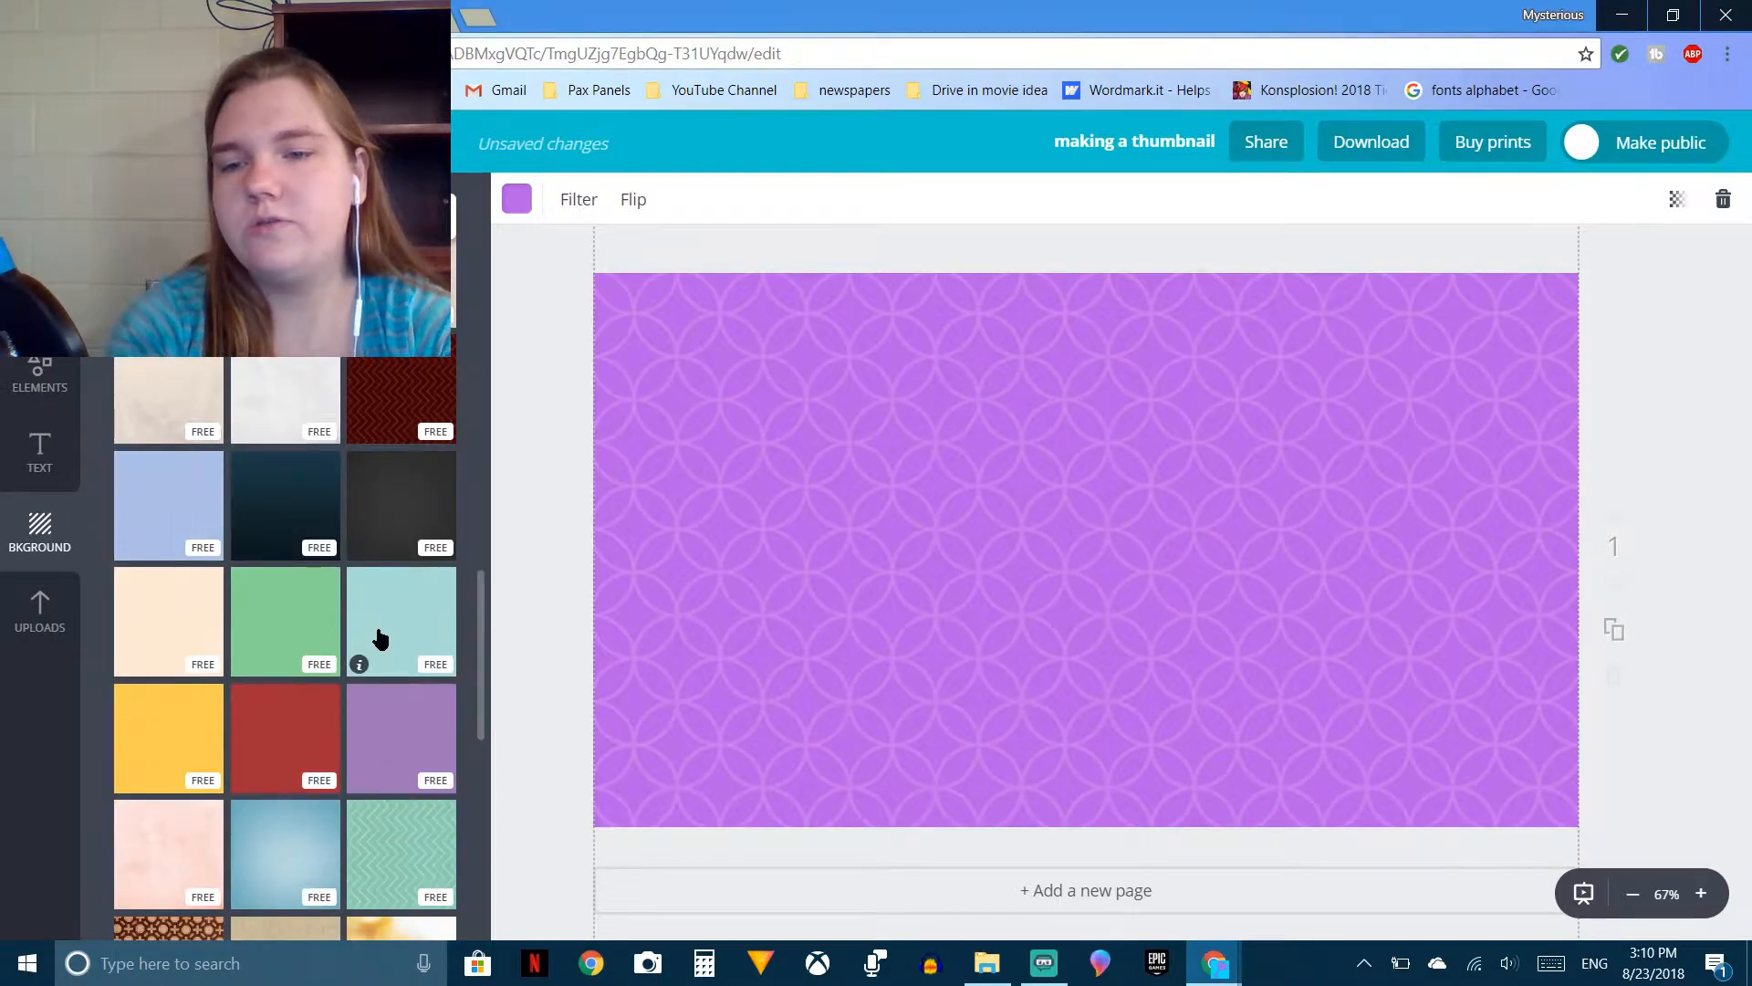
scroll(381, 638, "down", 5)
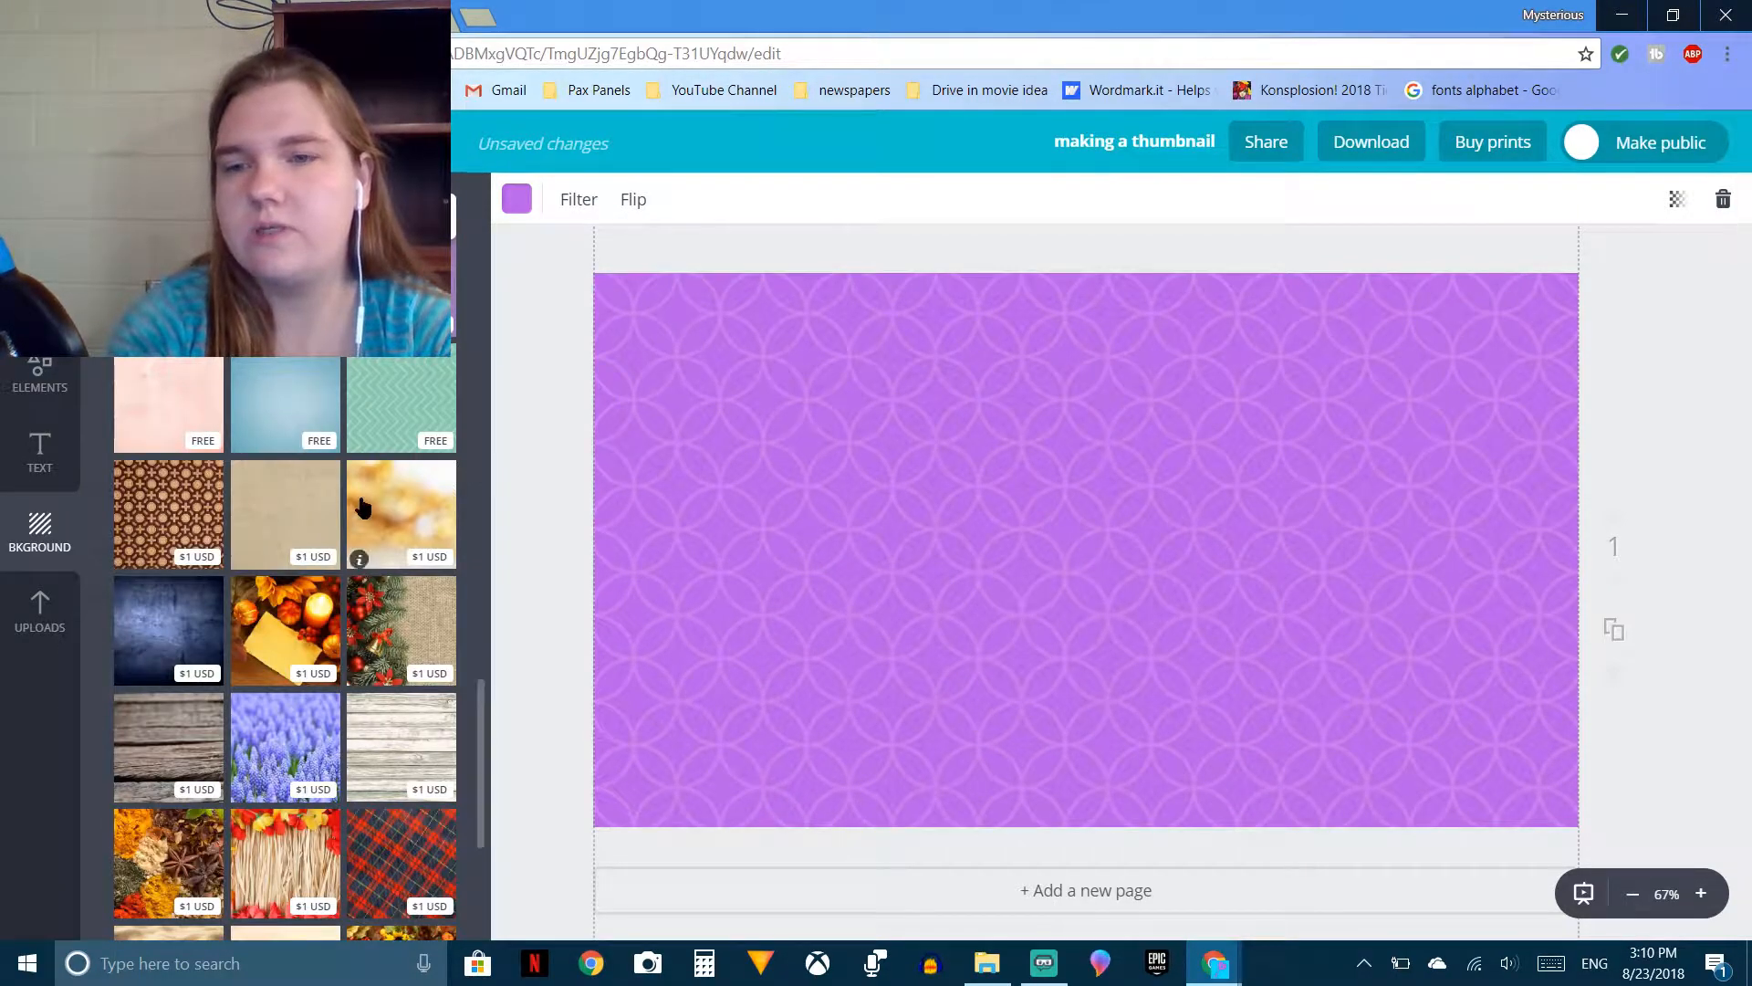
scroll(382, 531, "up", 15)
scroll(382, 531, "up", 3)
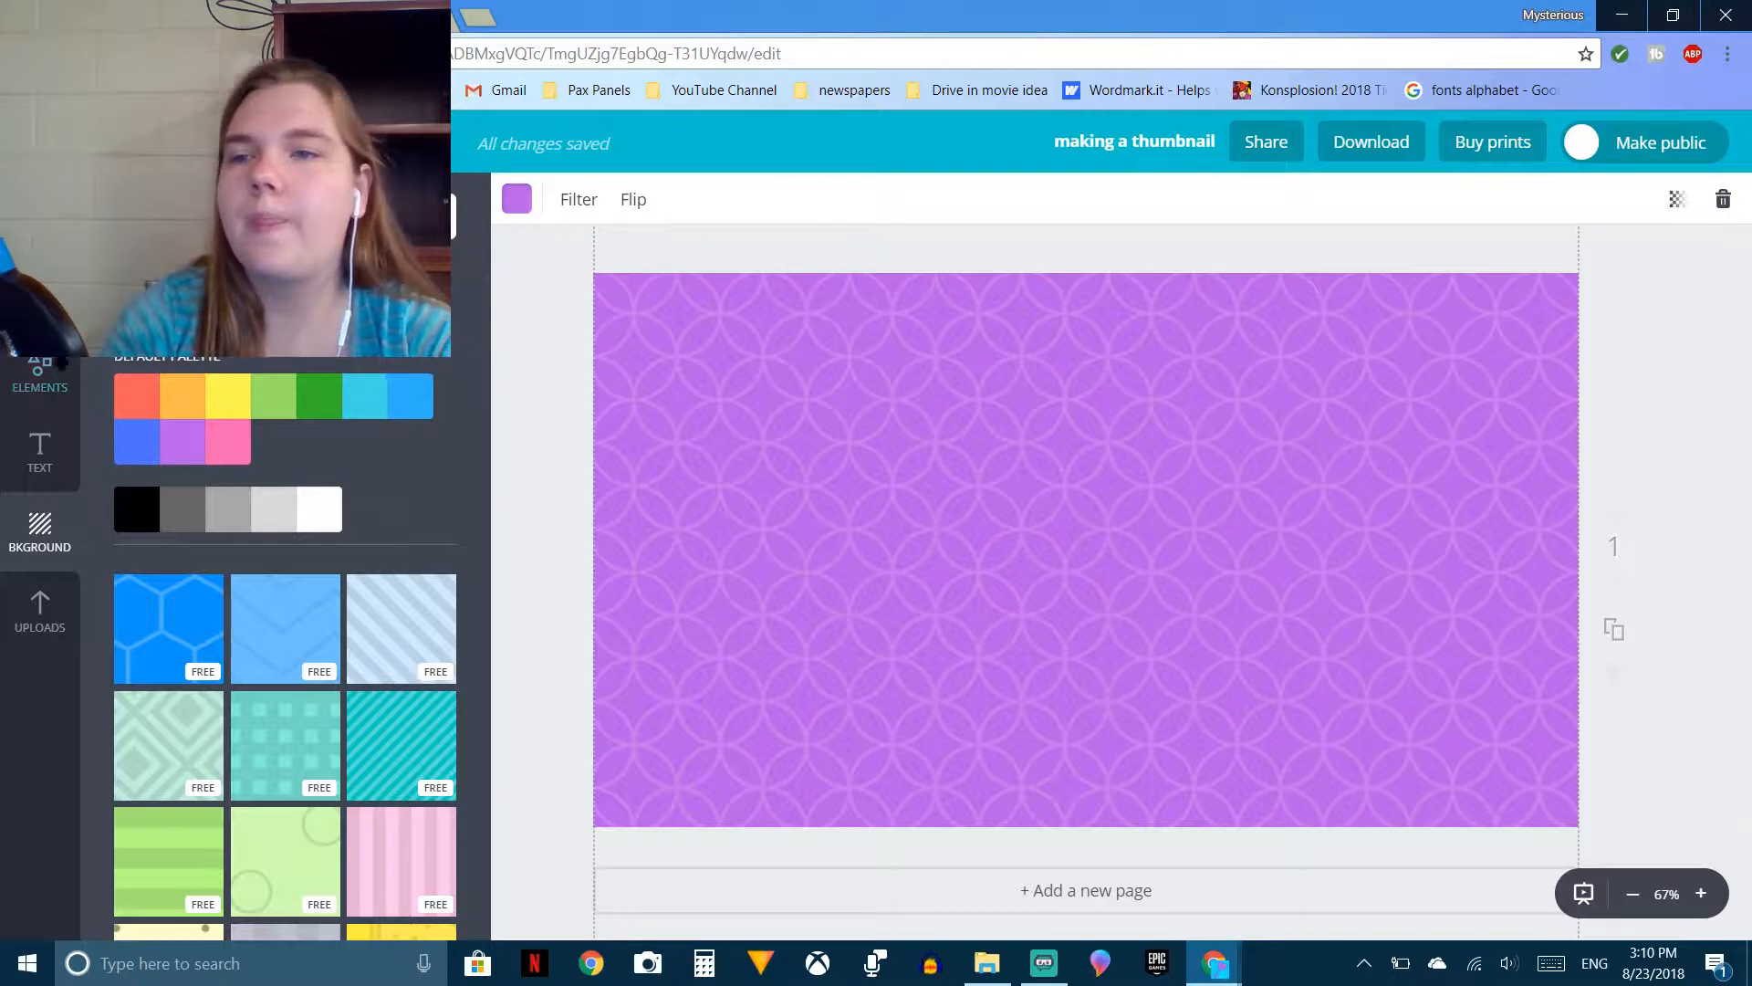
Step: Add a heading to the page and replace its placeholder text with "Making a thumbnail for YouTube!"
left_click(55, 452)
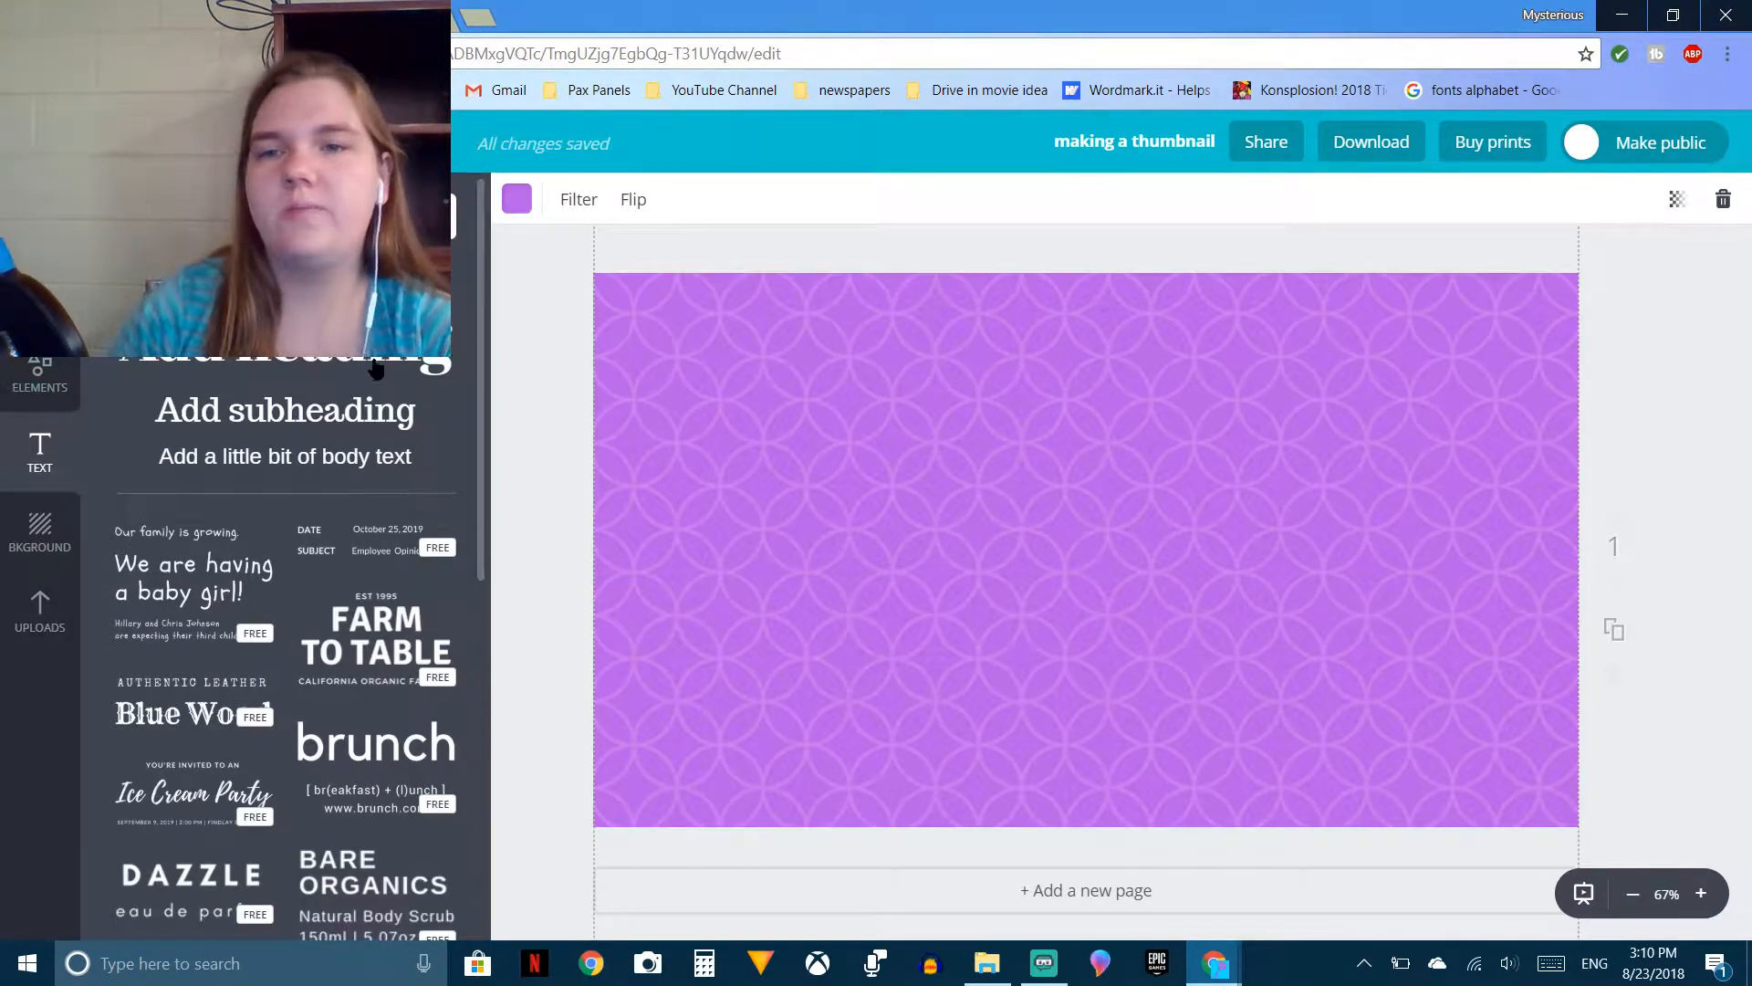
left_click(381, 365)
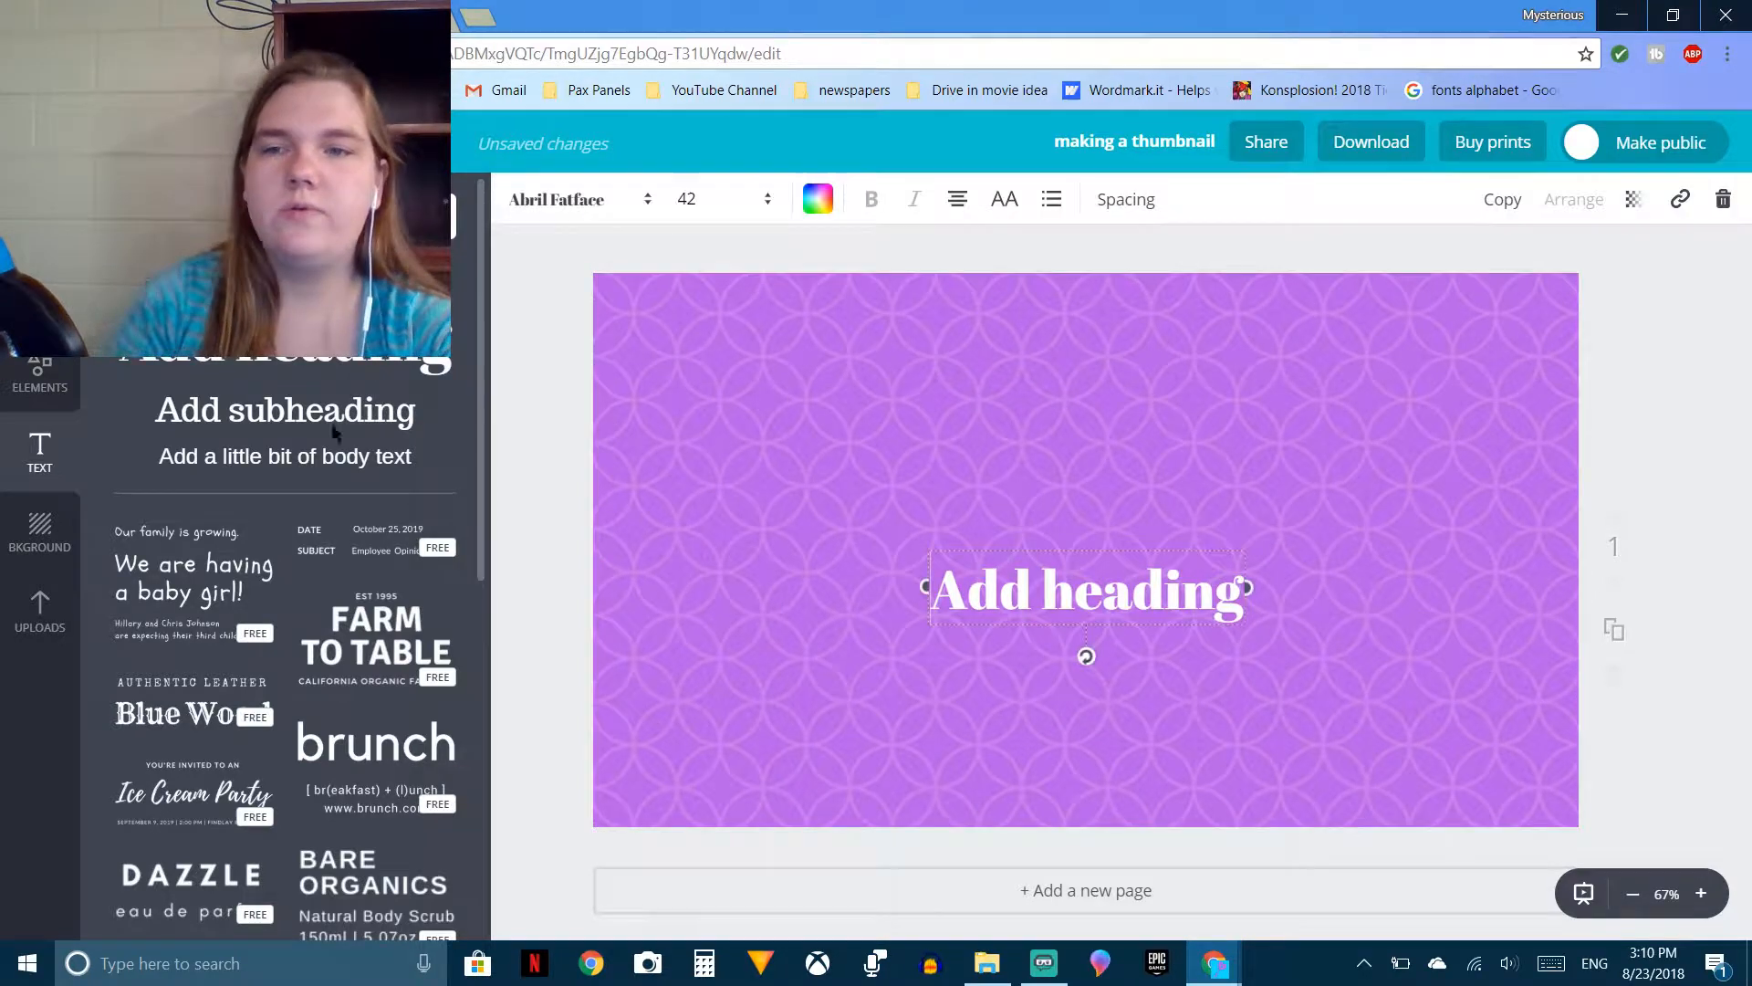
scroll(310, 708, "down", 10)
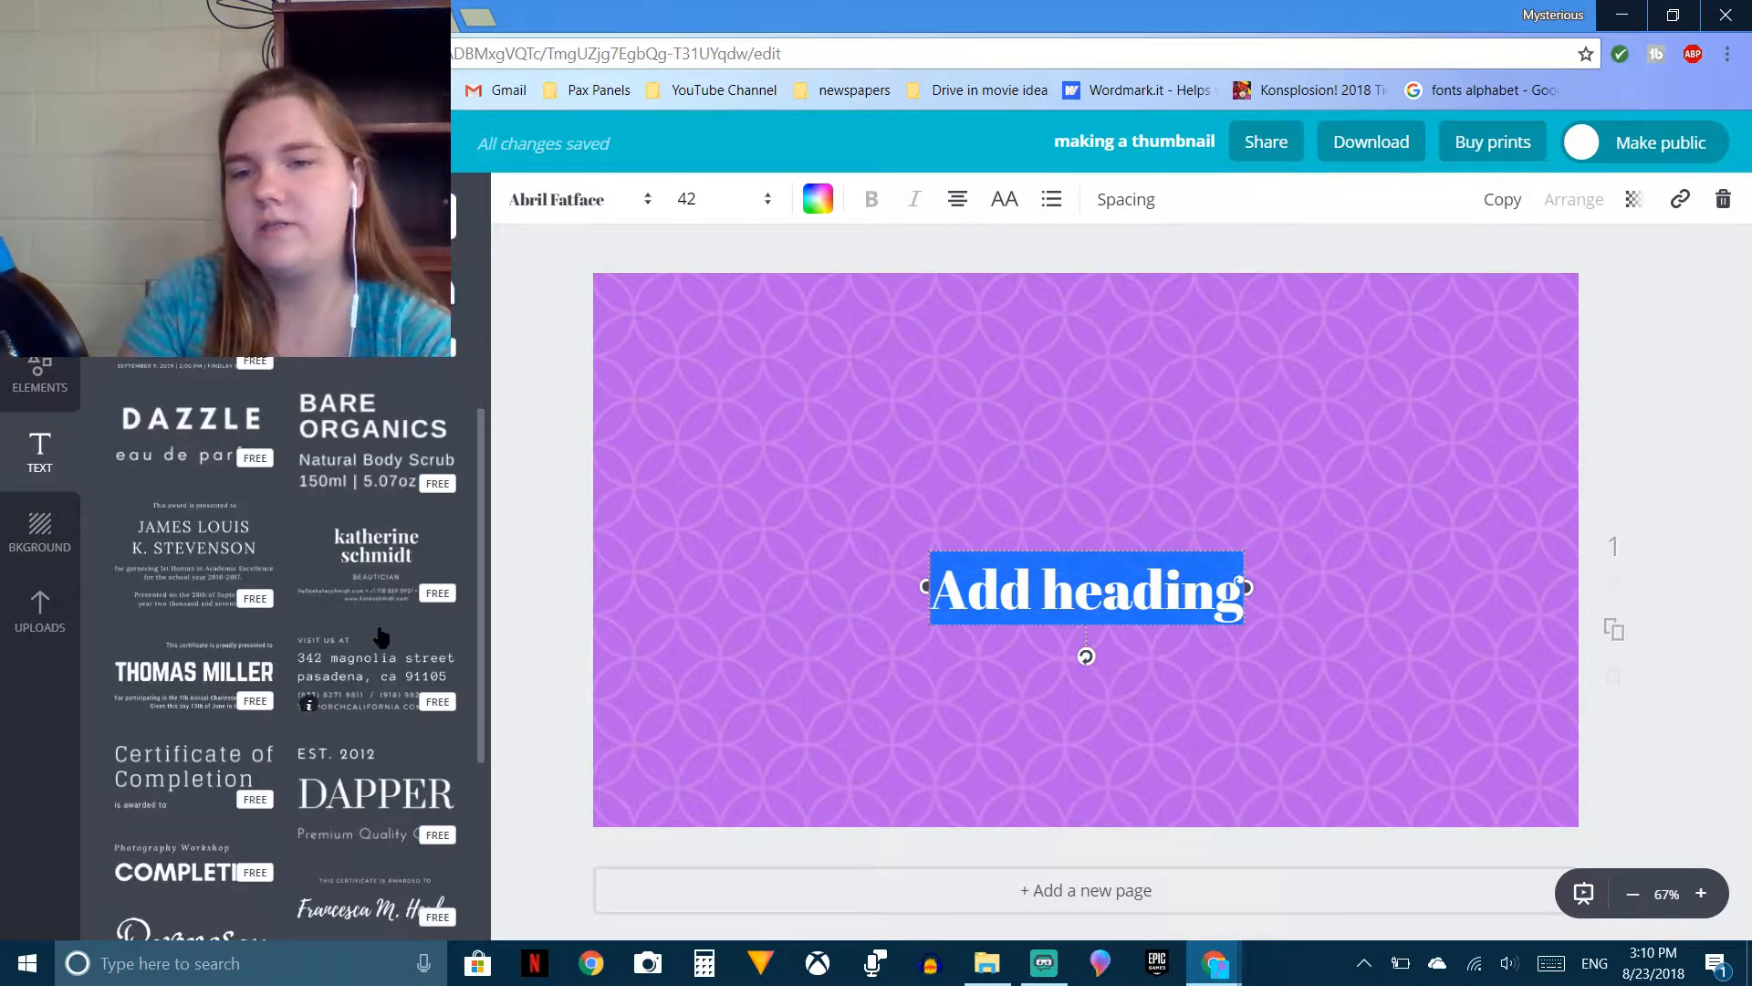
scroll(381, 640, "up", 5)
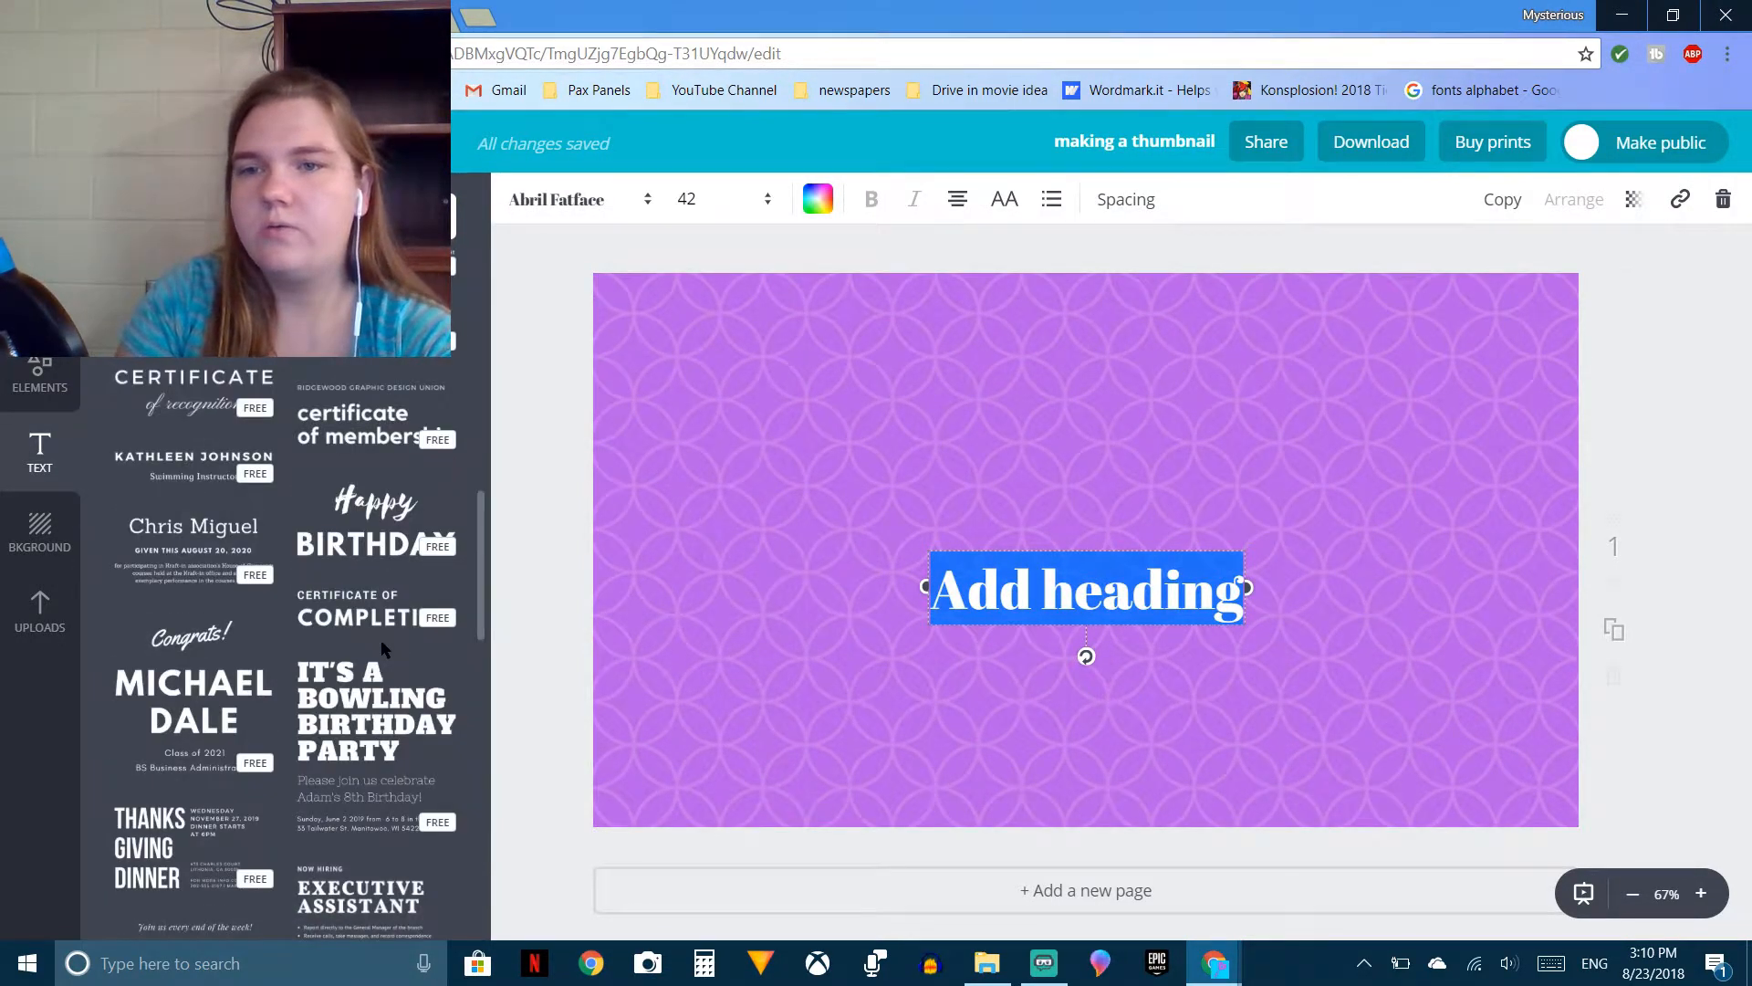
scroll(382, 642, "up", 5)
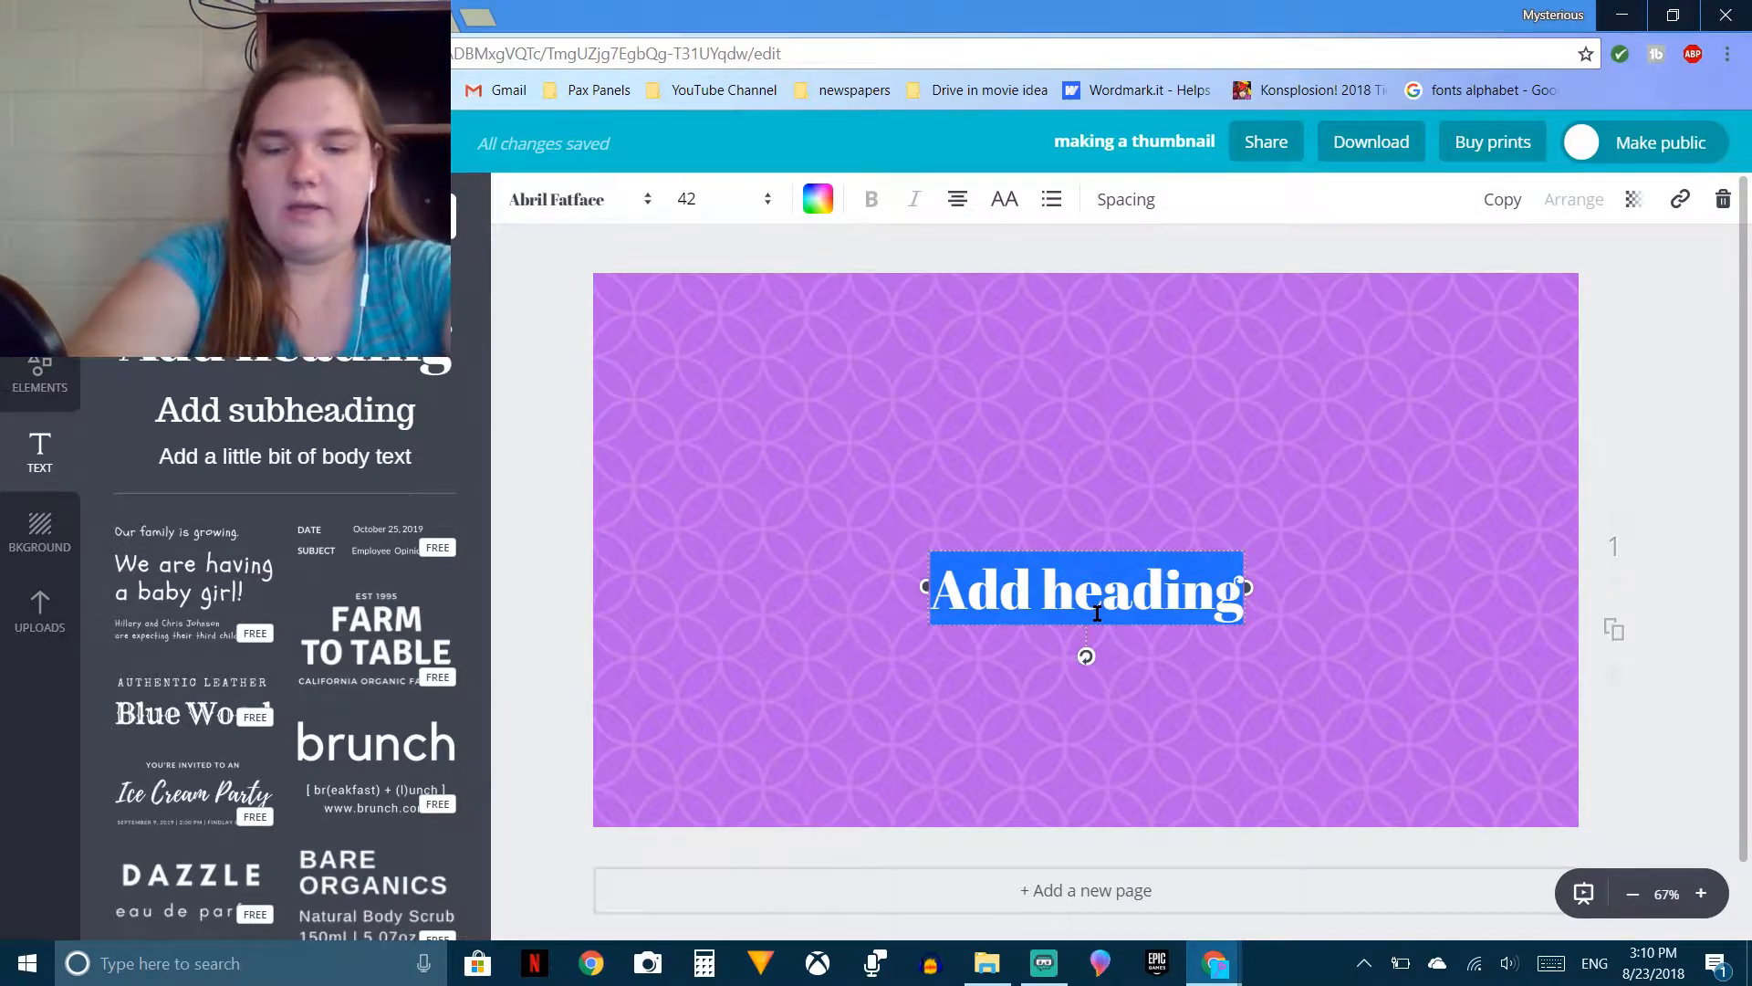
type("M")
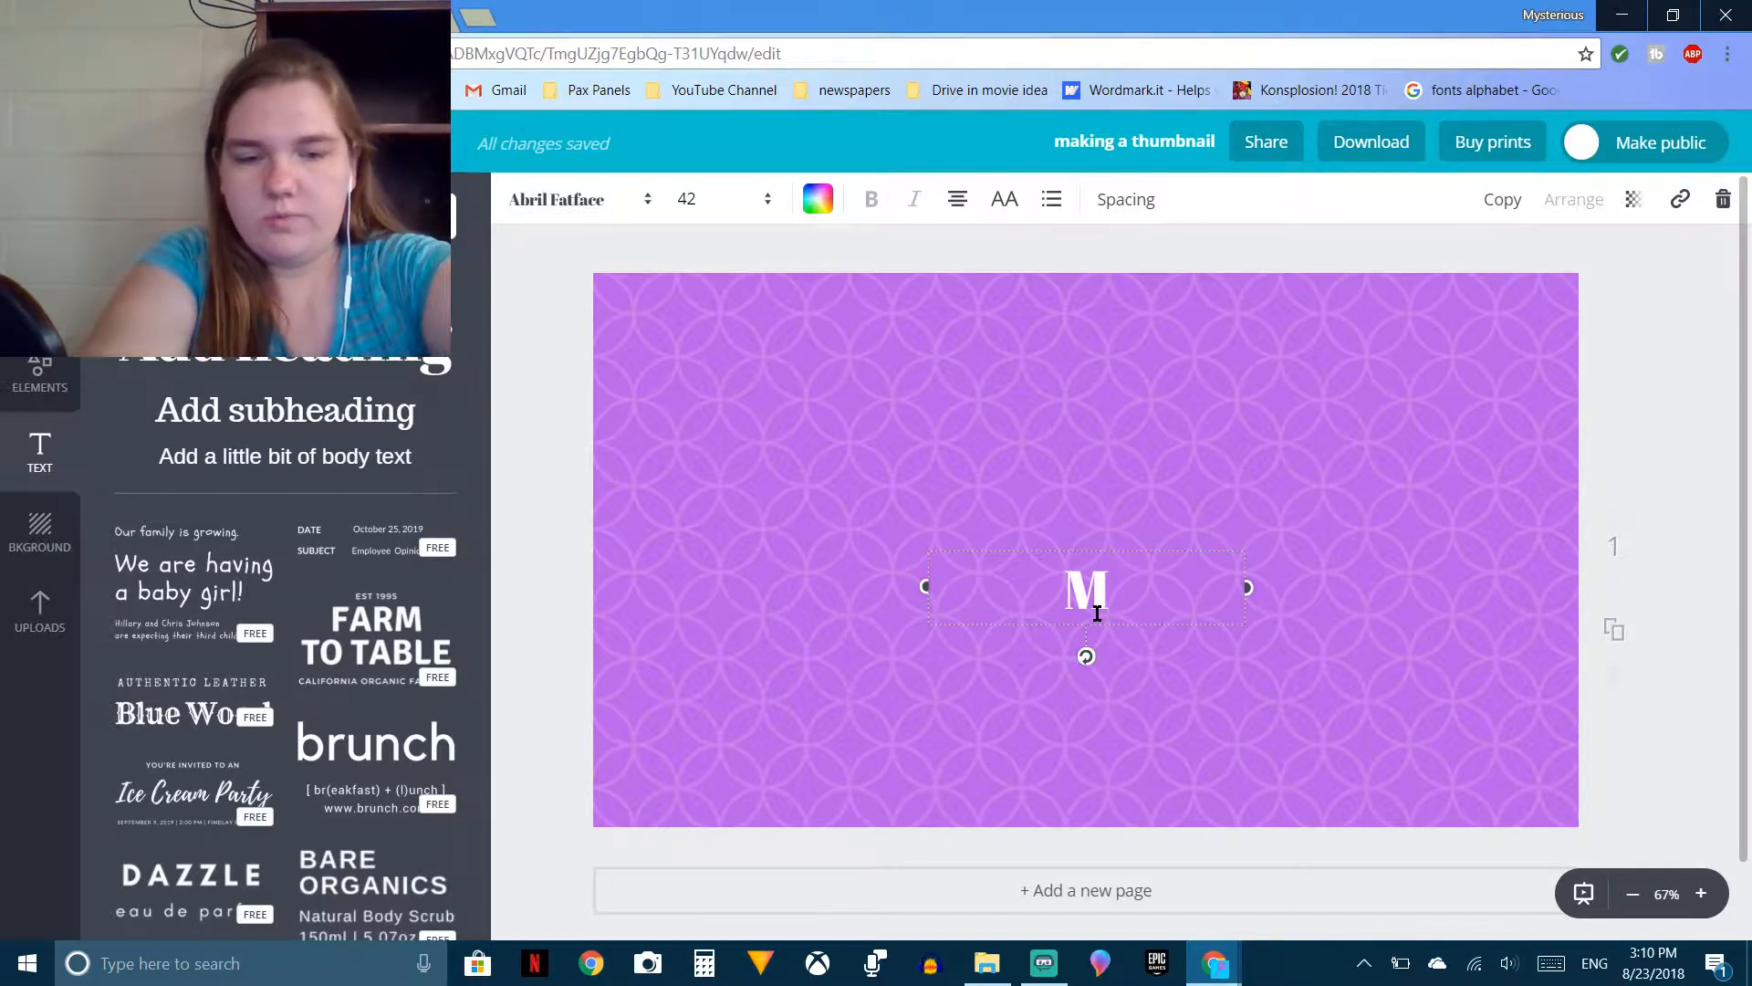
type("aking a")
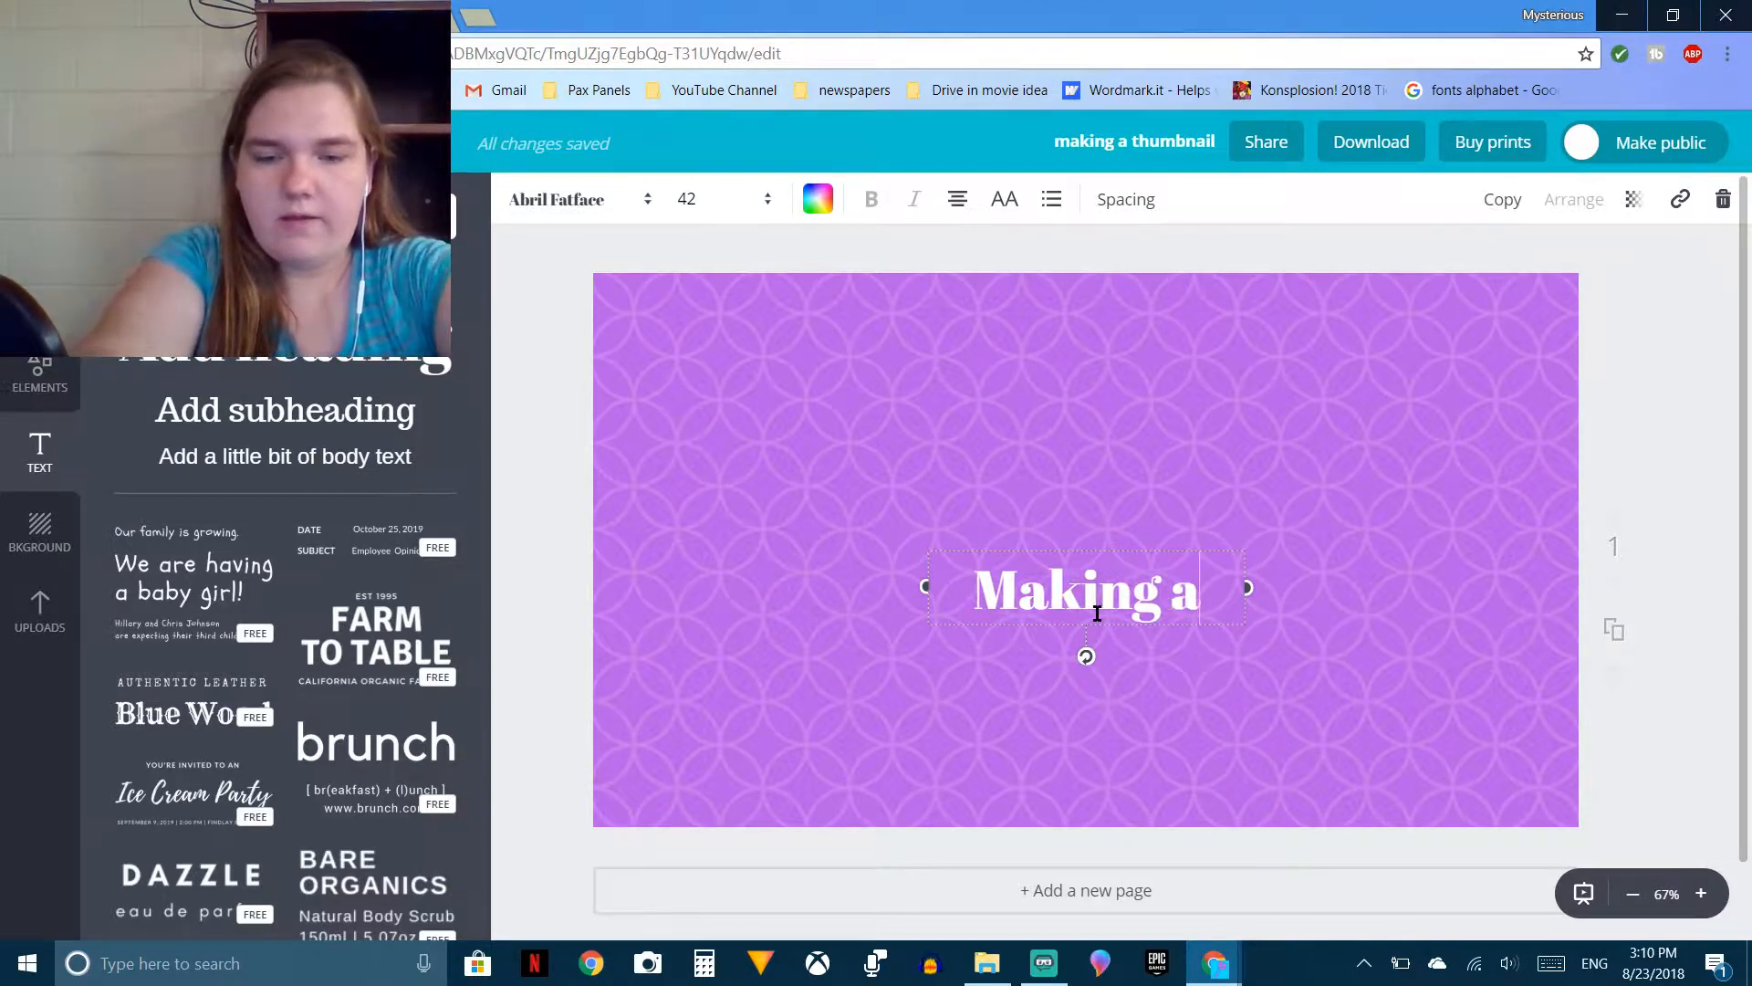
type(" thumb")
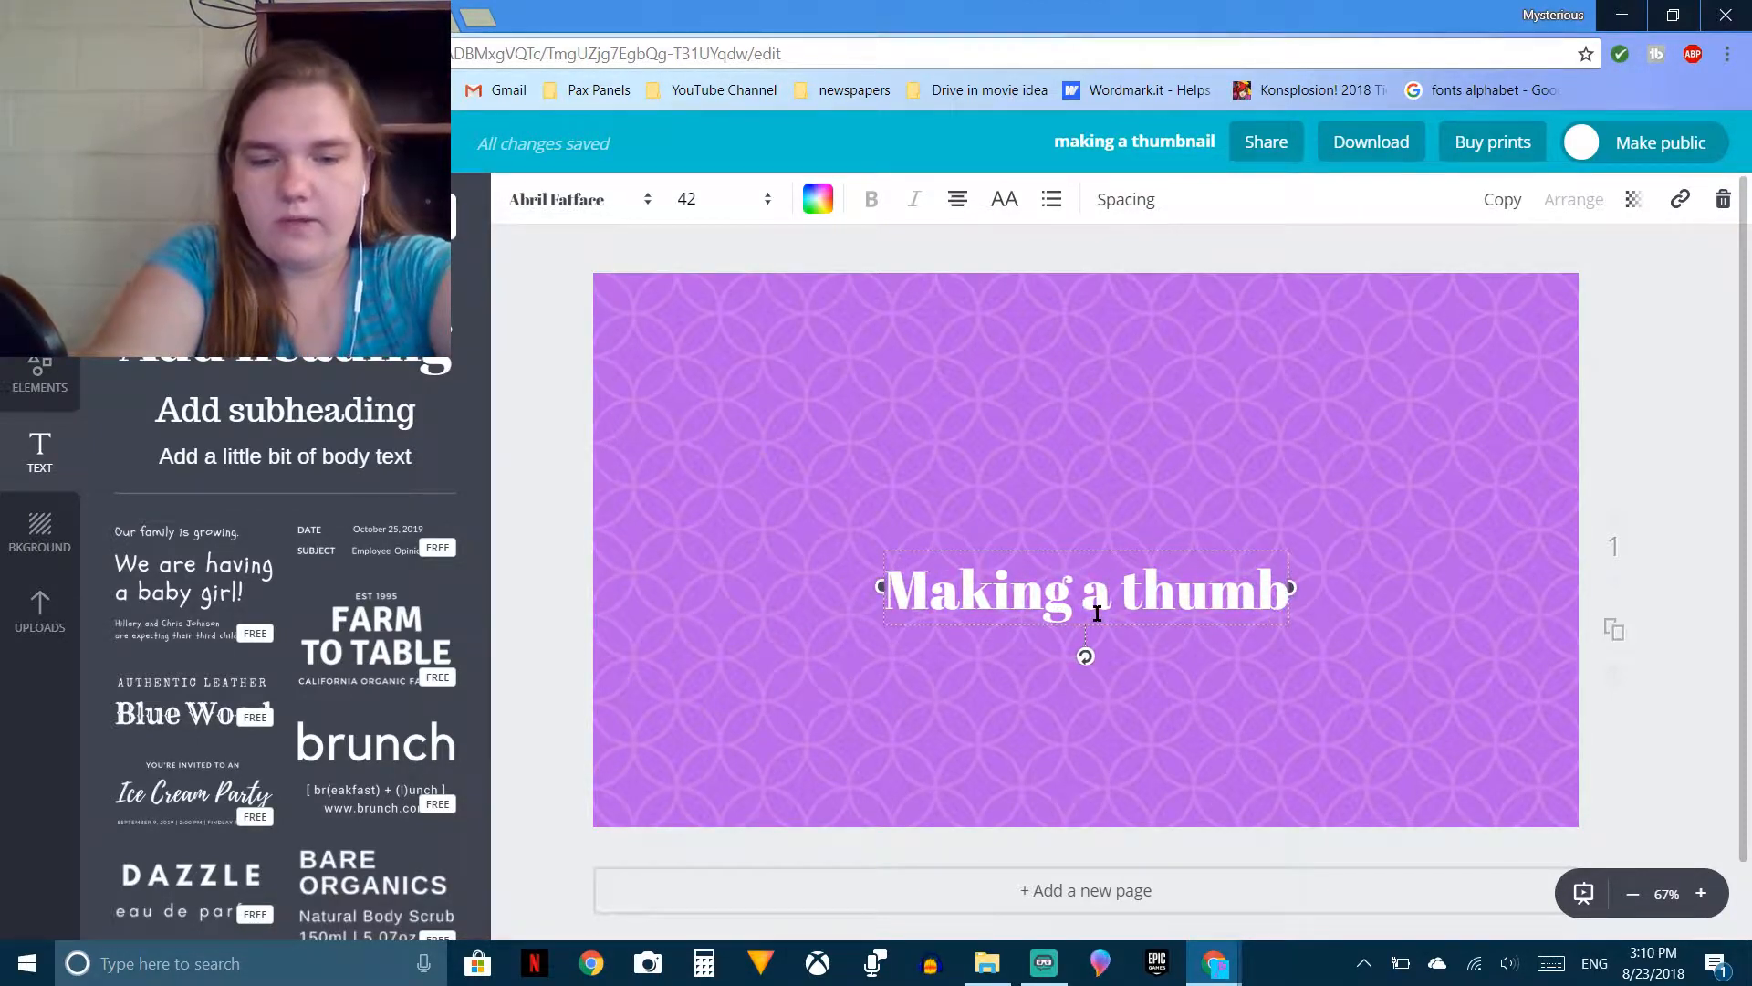
type("nail for")
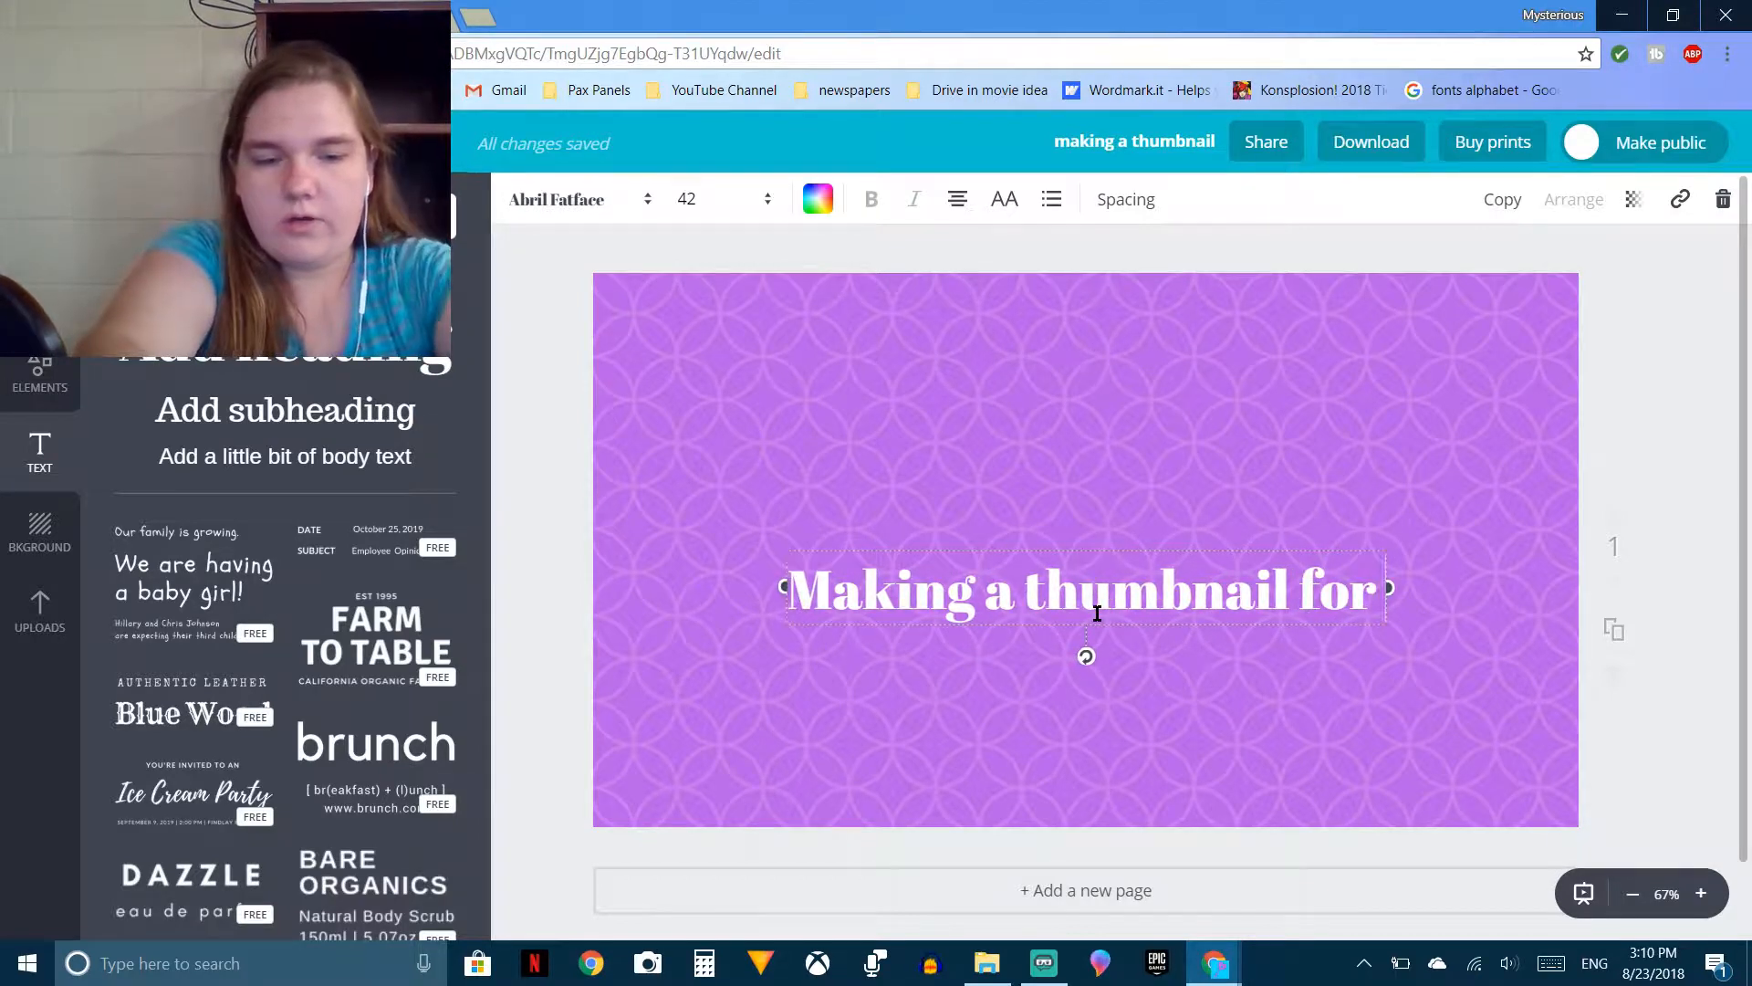
type(" YouTube!")
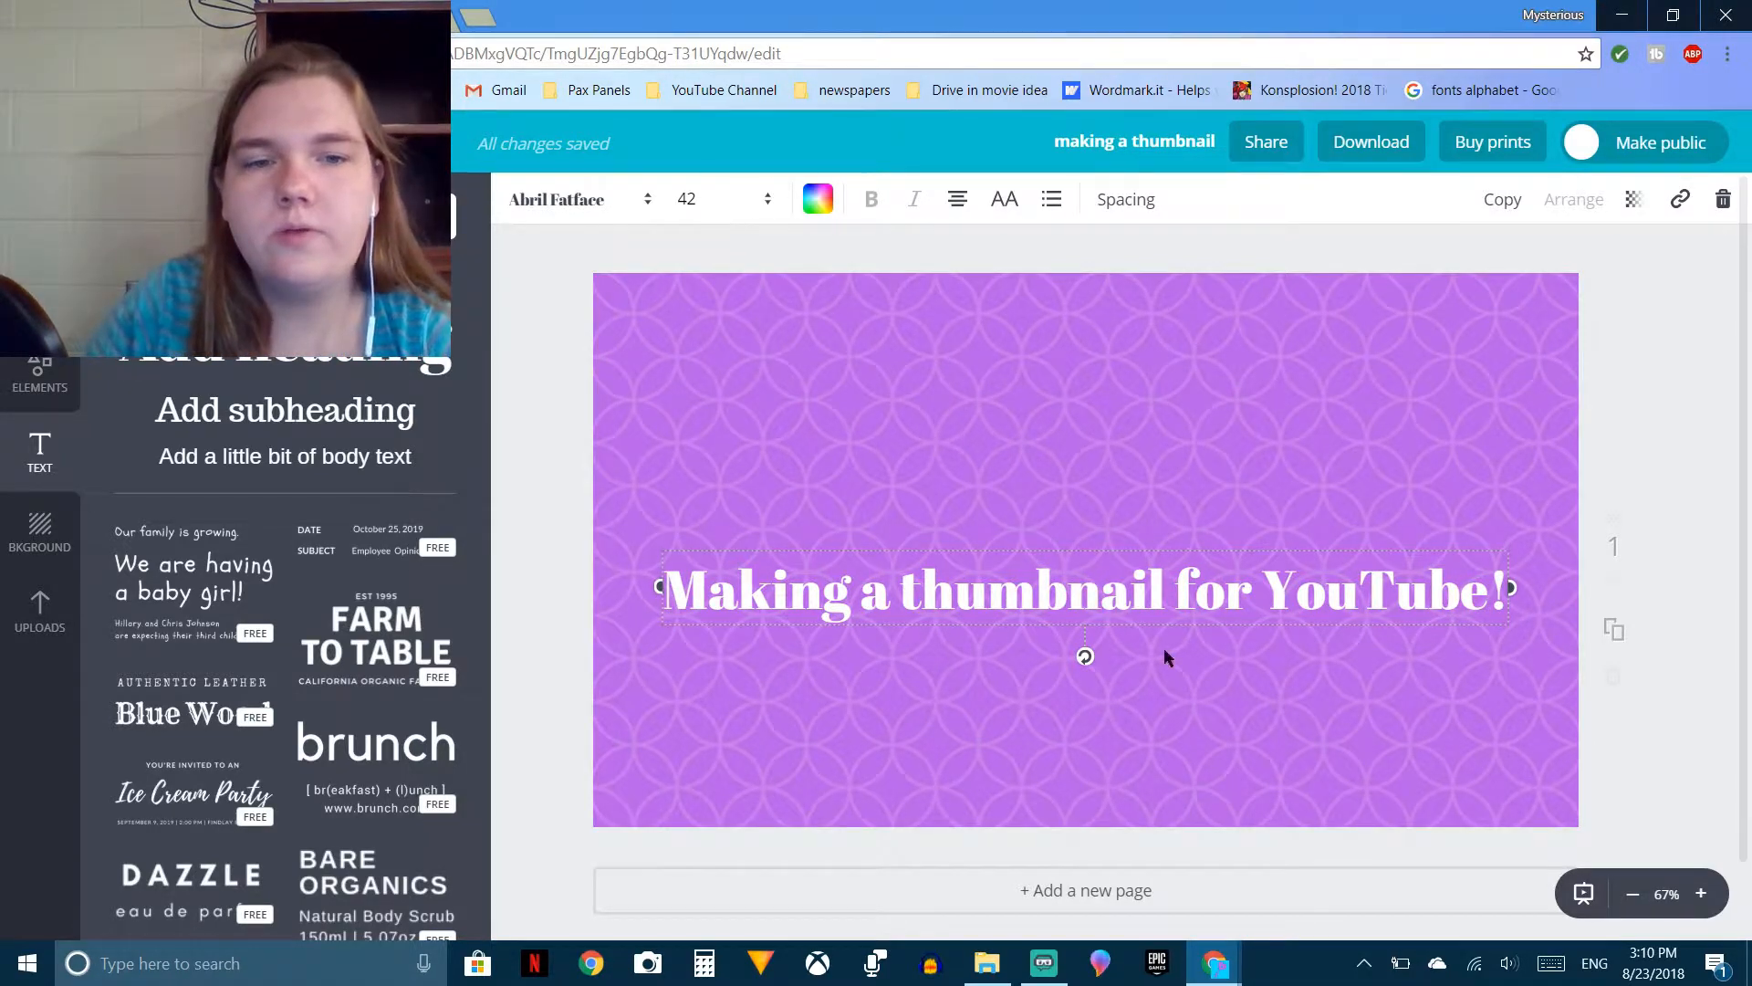
Step: Select all of the heading text and change its font to Princess Sofia
left_click_drag(1505, 584, 679, 591)
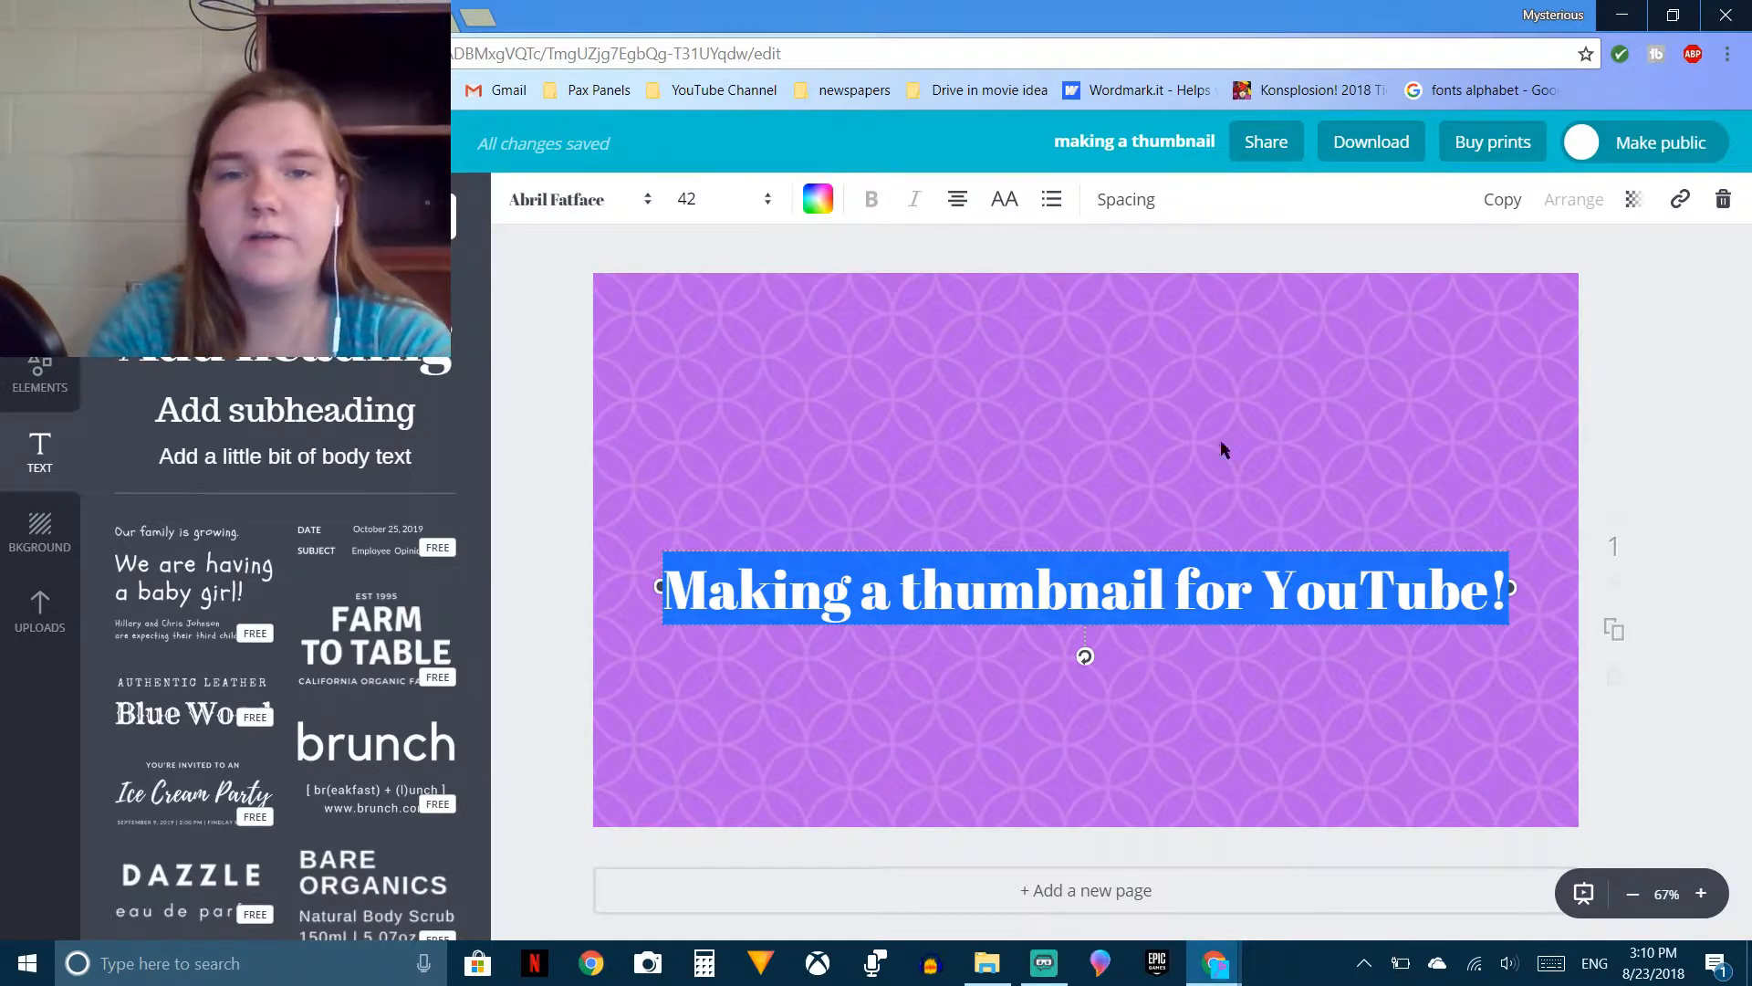
left_click(1524, 577)
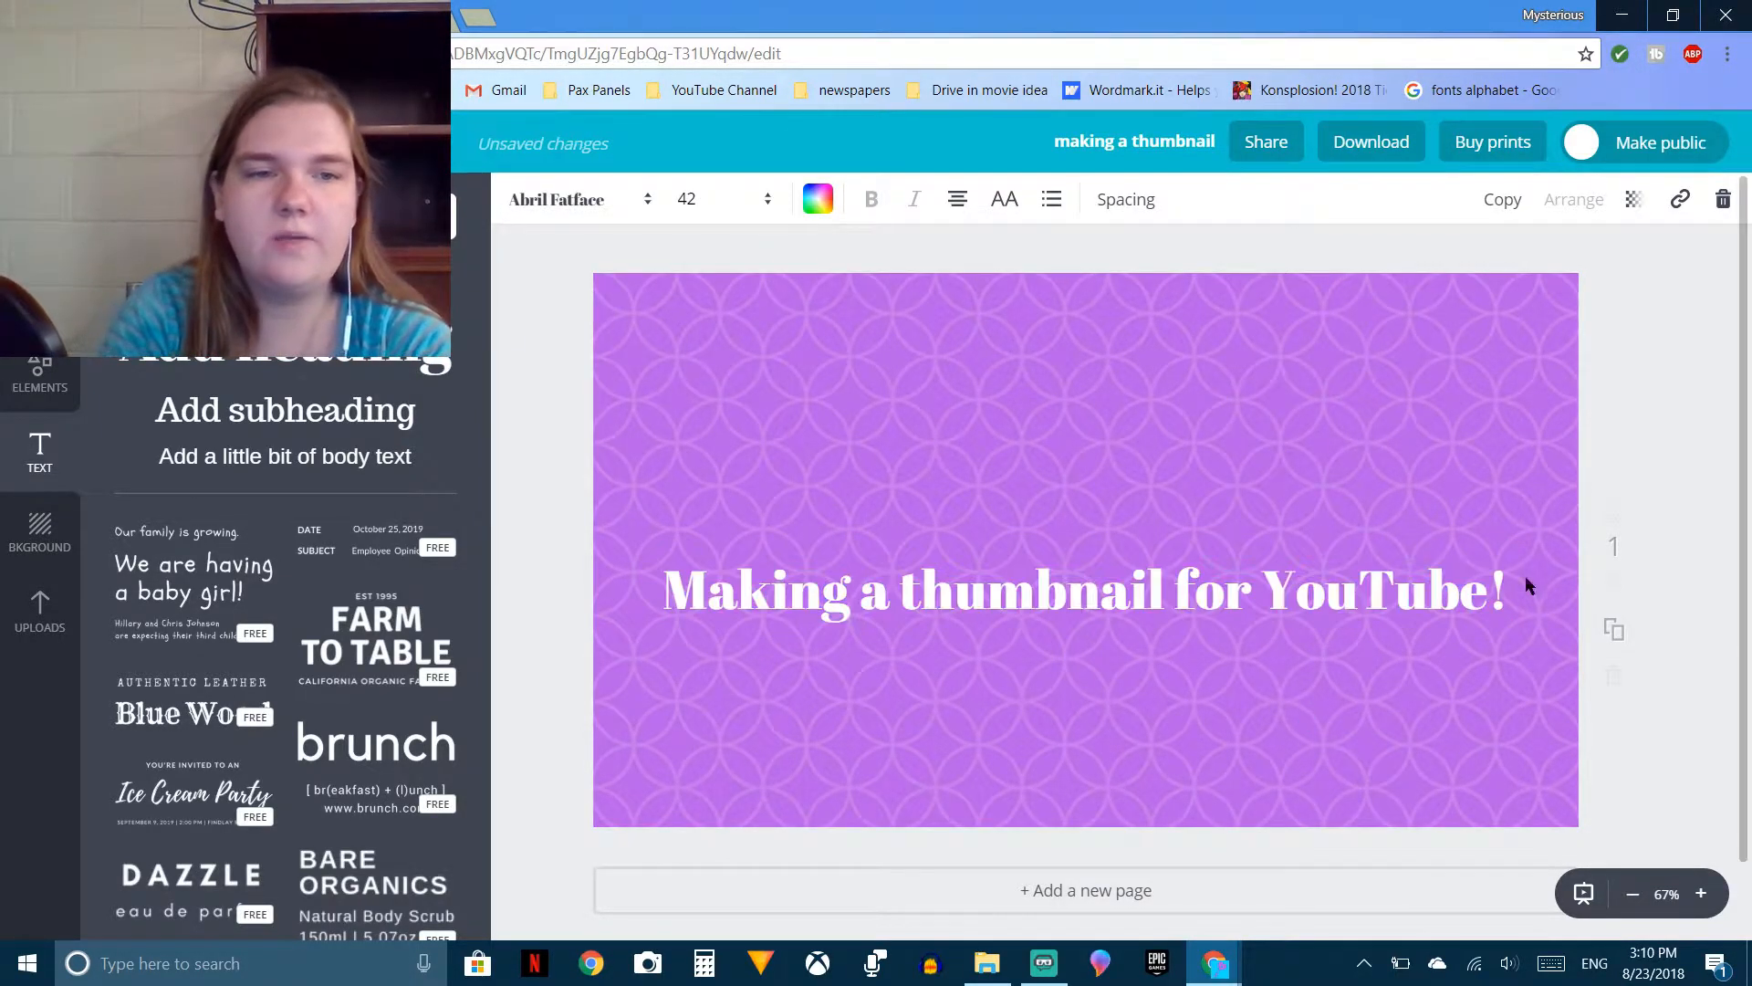
left_click(1211, 585)
left_click_drag(1508, 587, 661, 602)
left_click(591, 207)
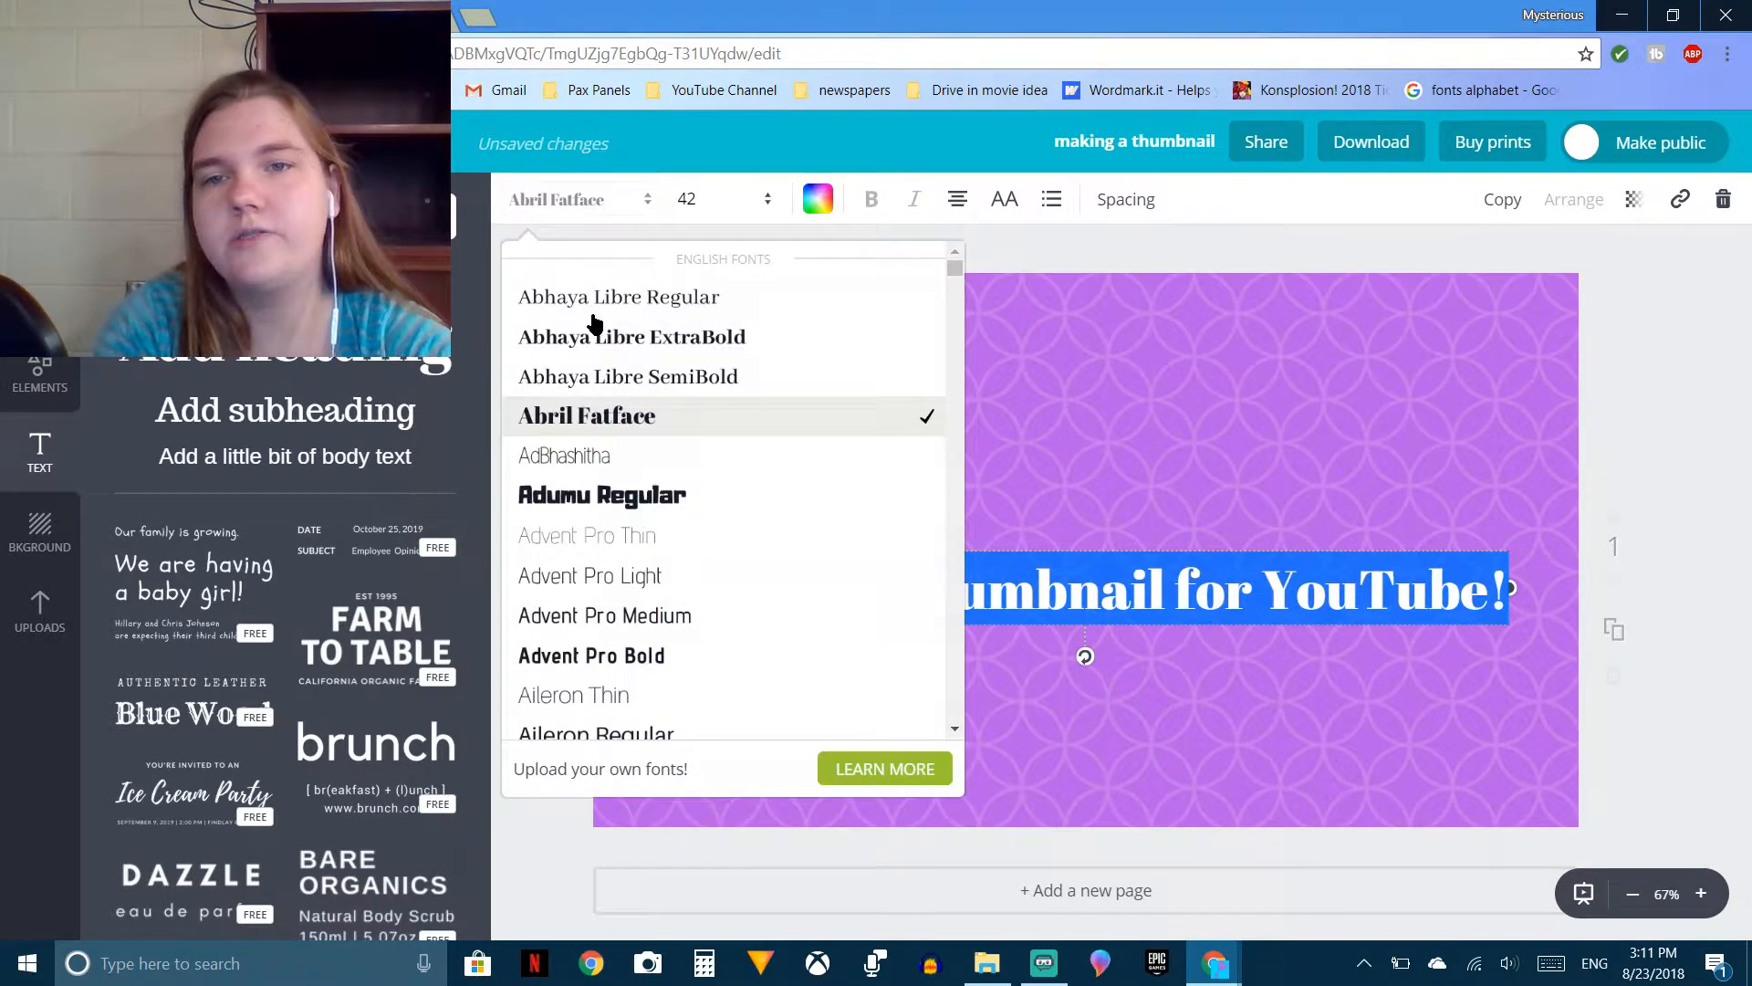
scroll(655, 406, "down", 7)
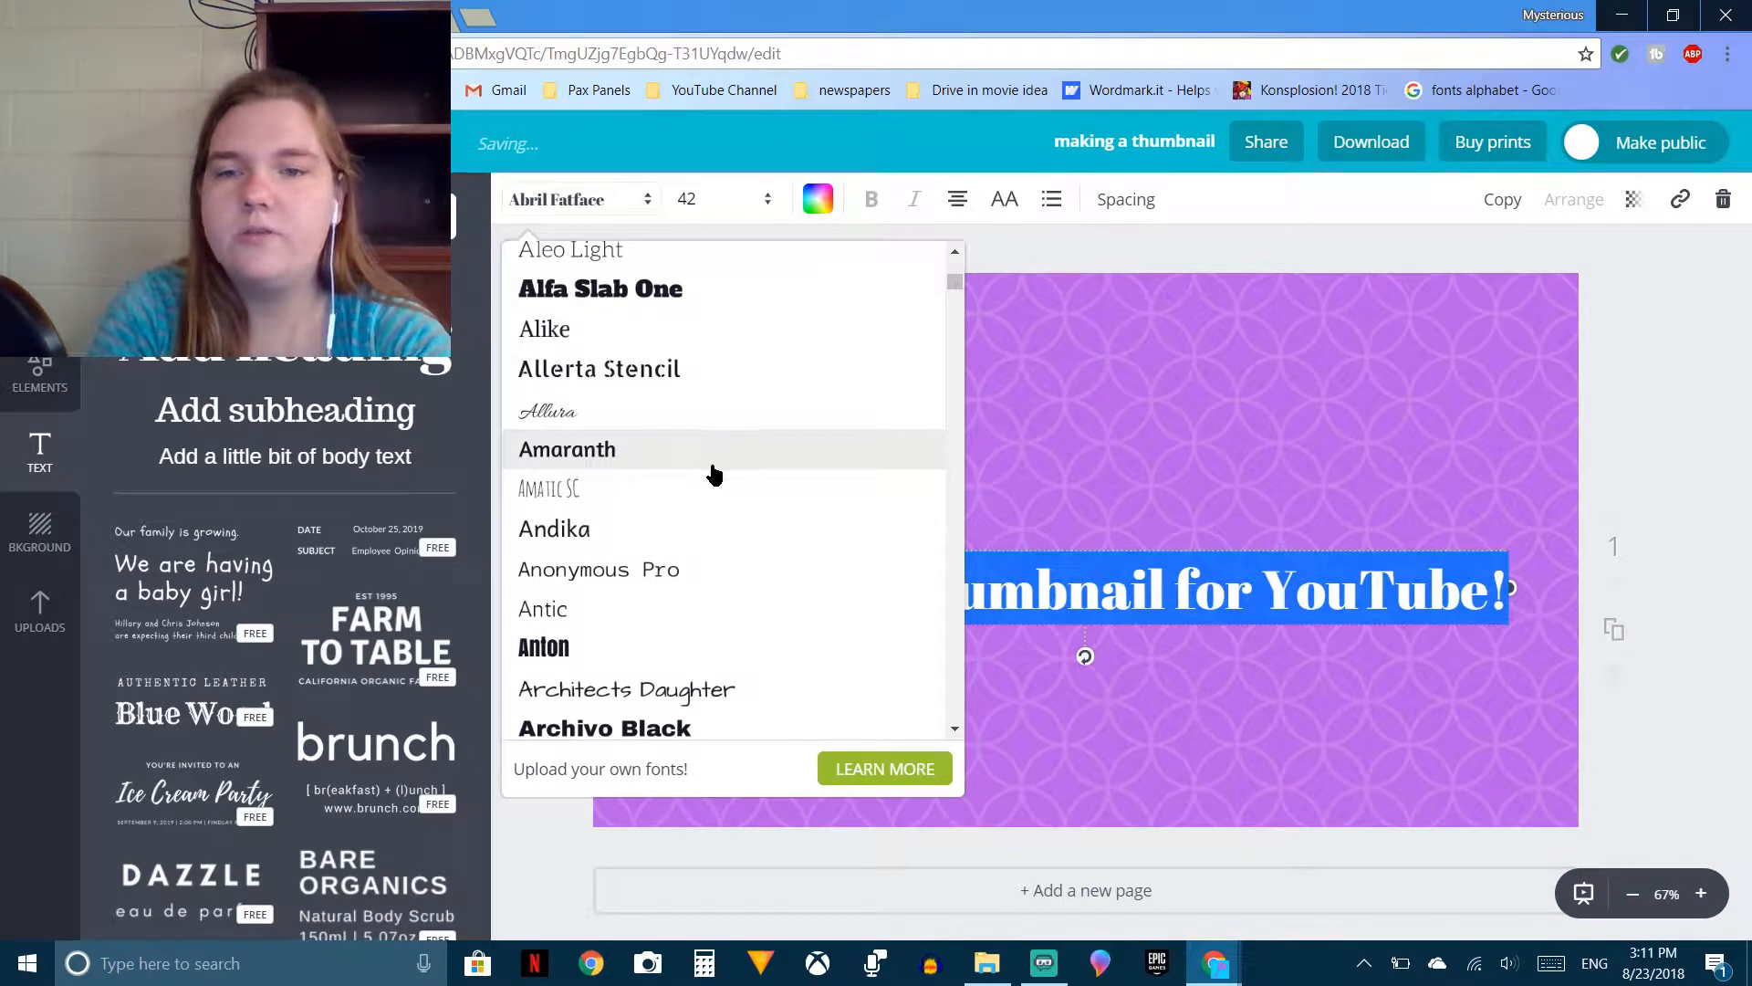
scroll(713, 471, "down", 20)
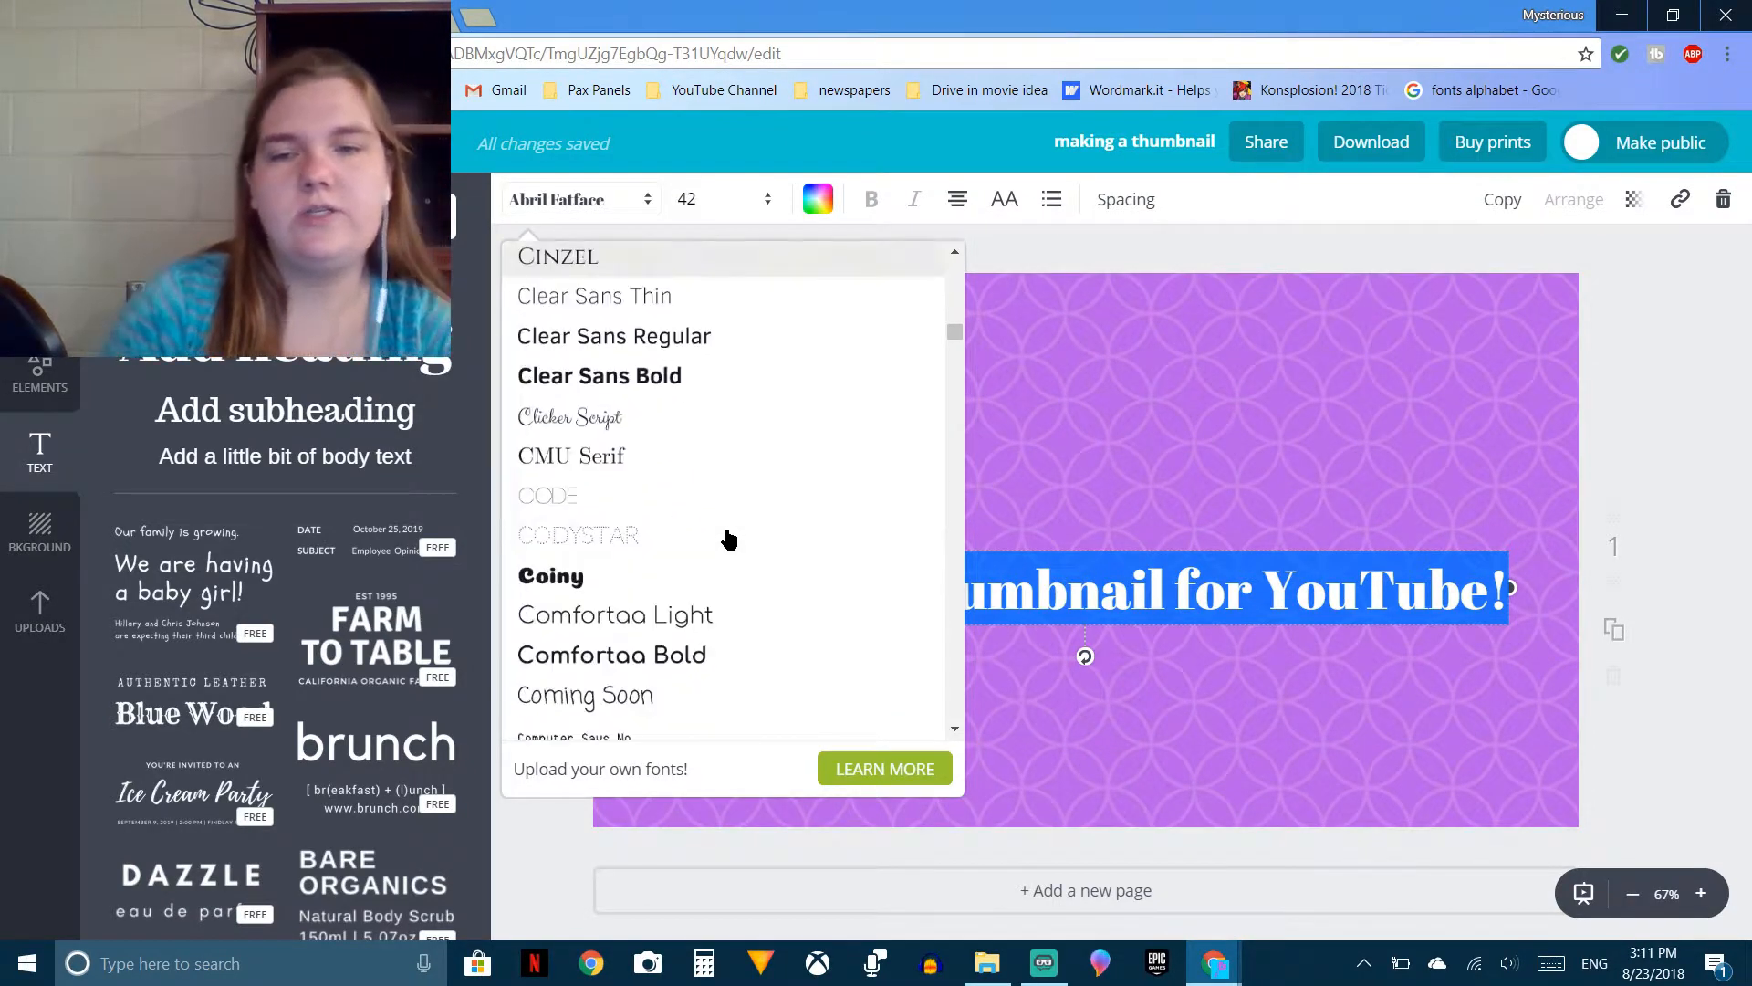
scroll(726, 548, "down", 10)
scroll(780, 584, "up", 5)
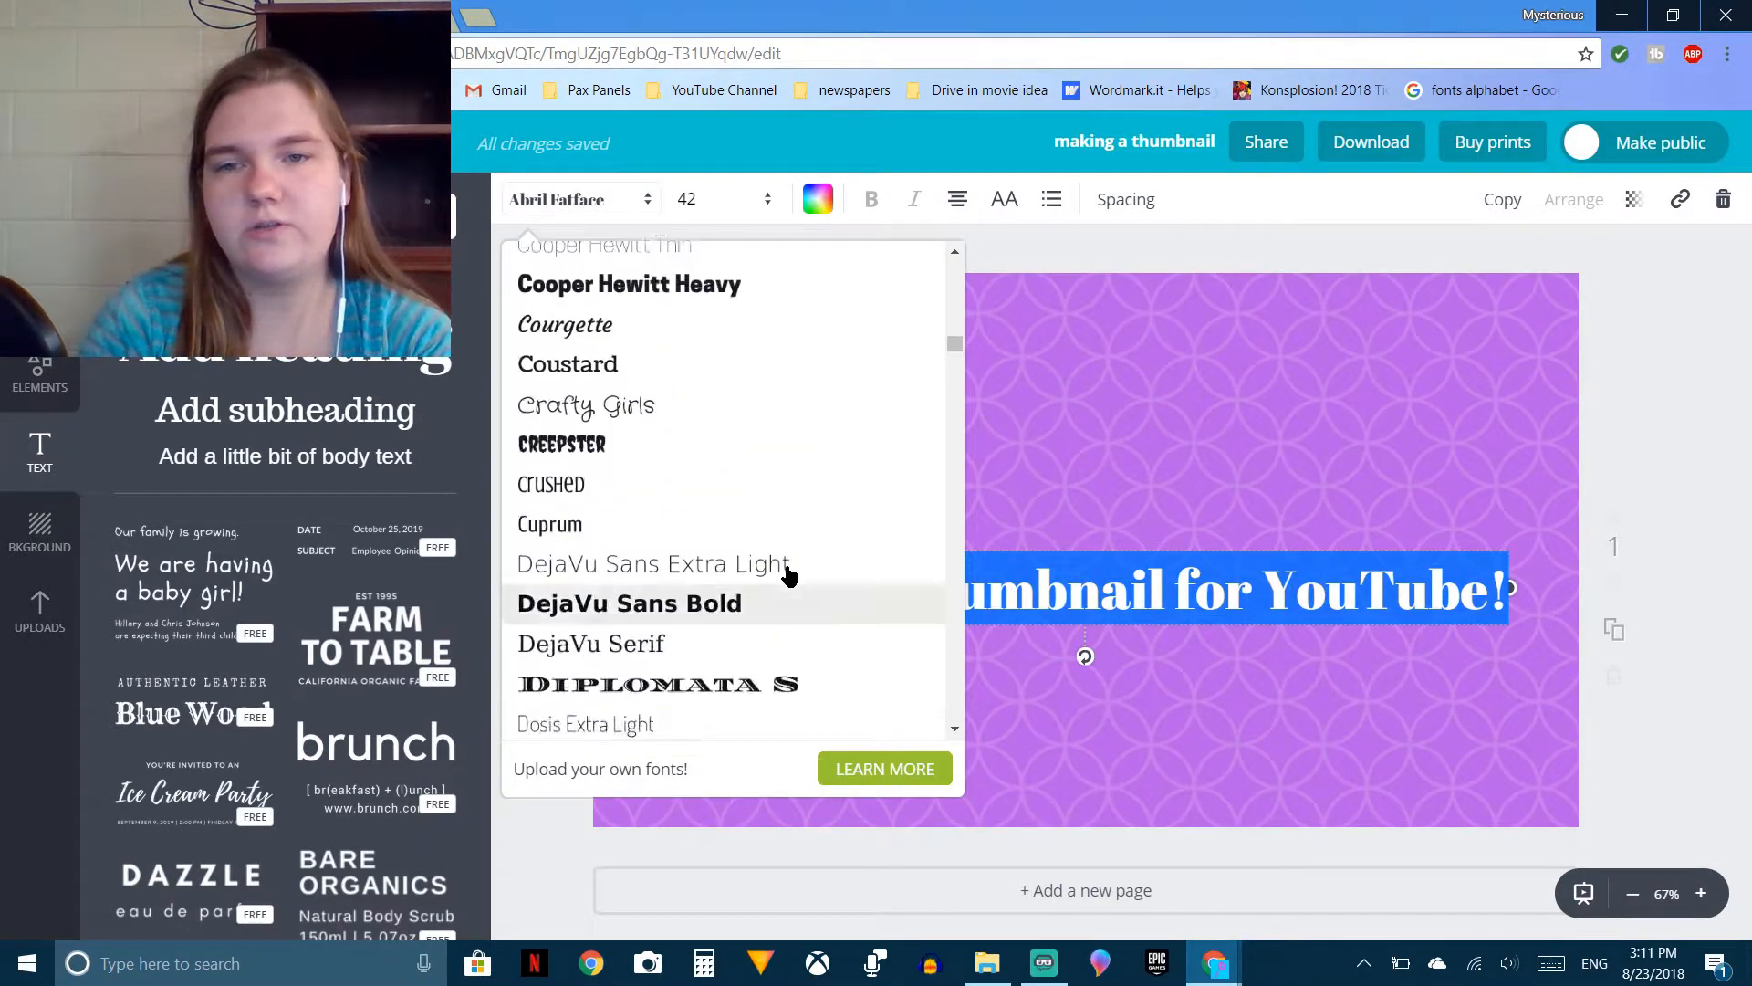
scroll(789, 573, "up", 3)
scroll(789, 573, "down", 12)
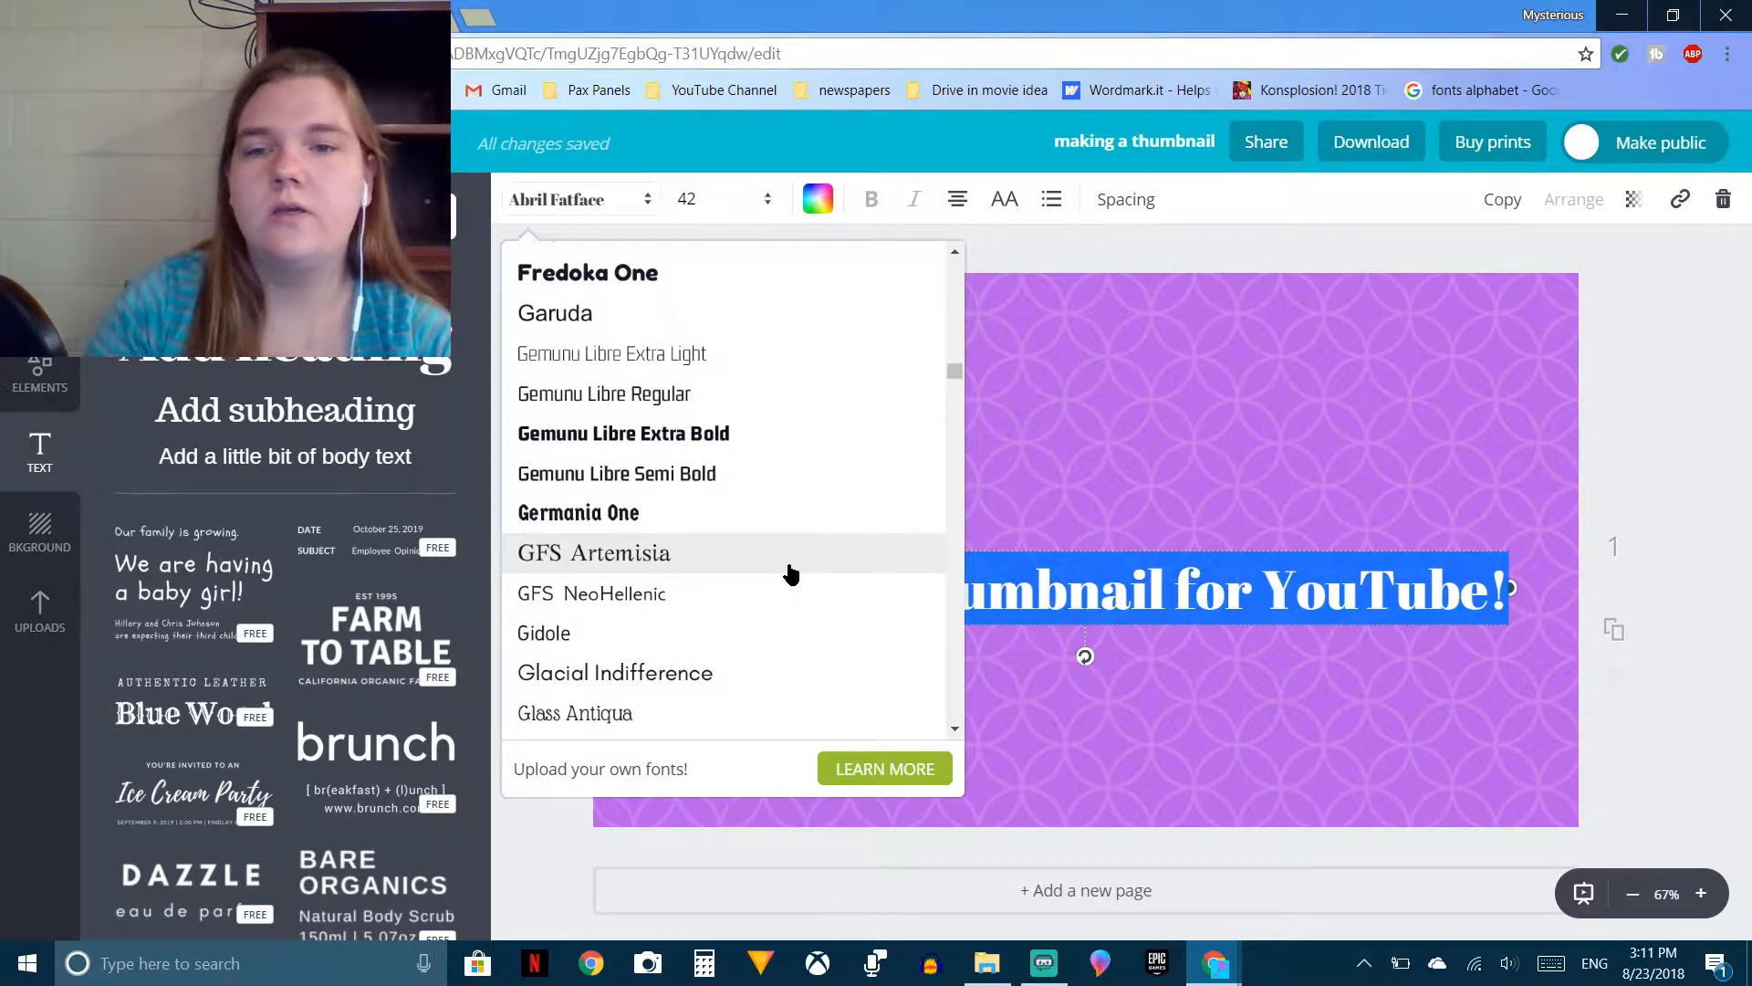
scroll(785, 593, "down", 20)
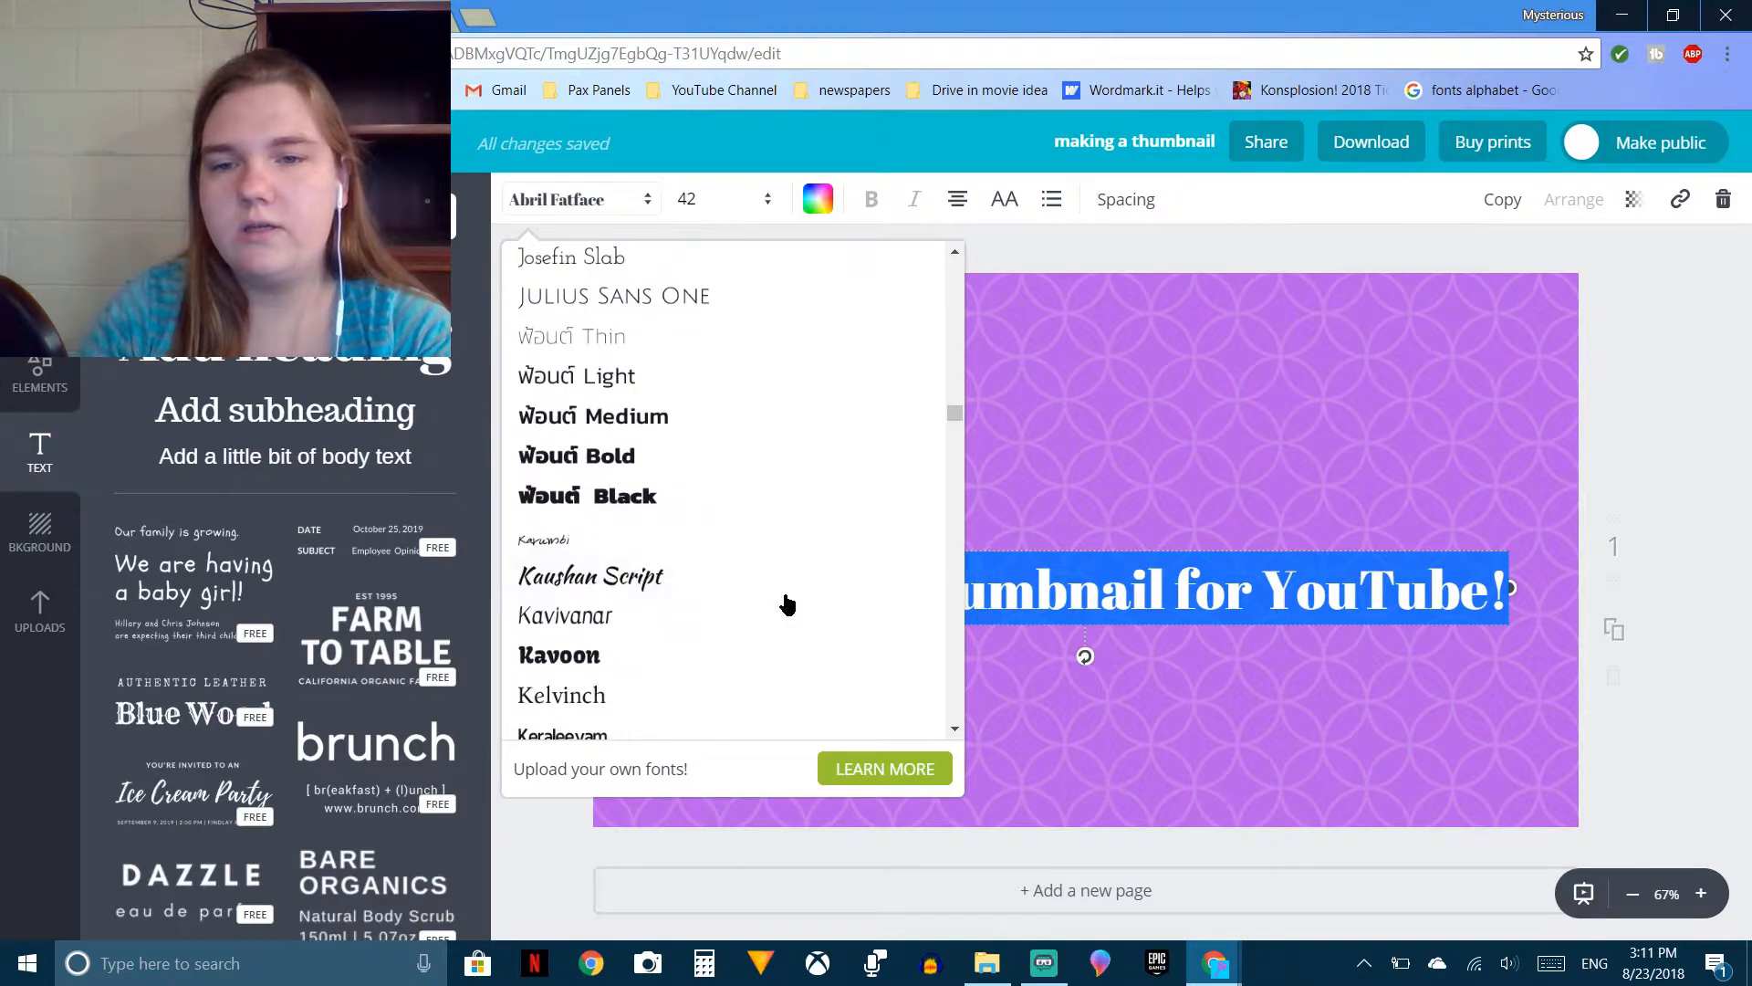
scroll(786, 605, "down", 20)
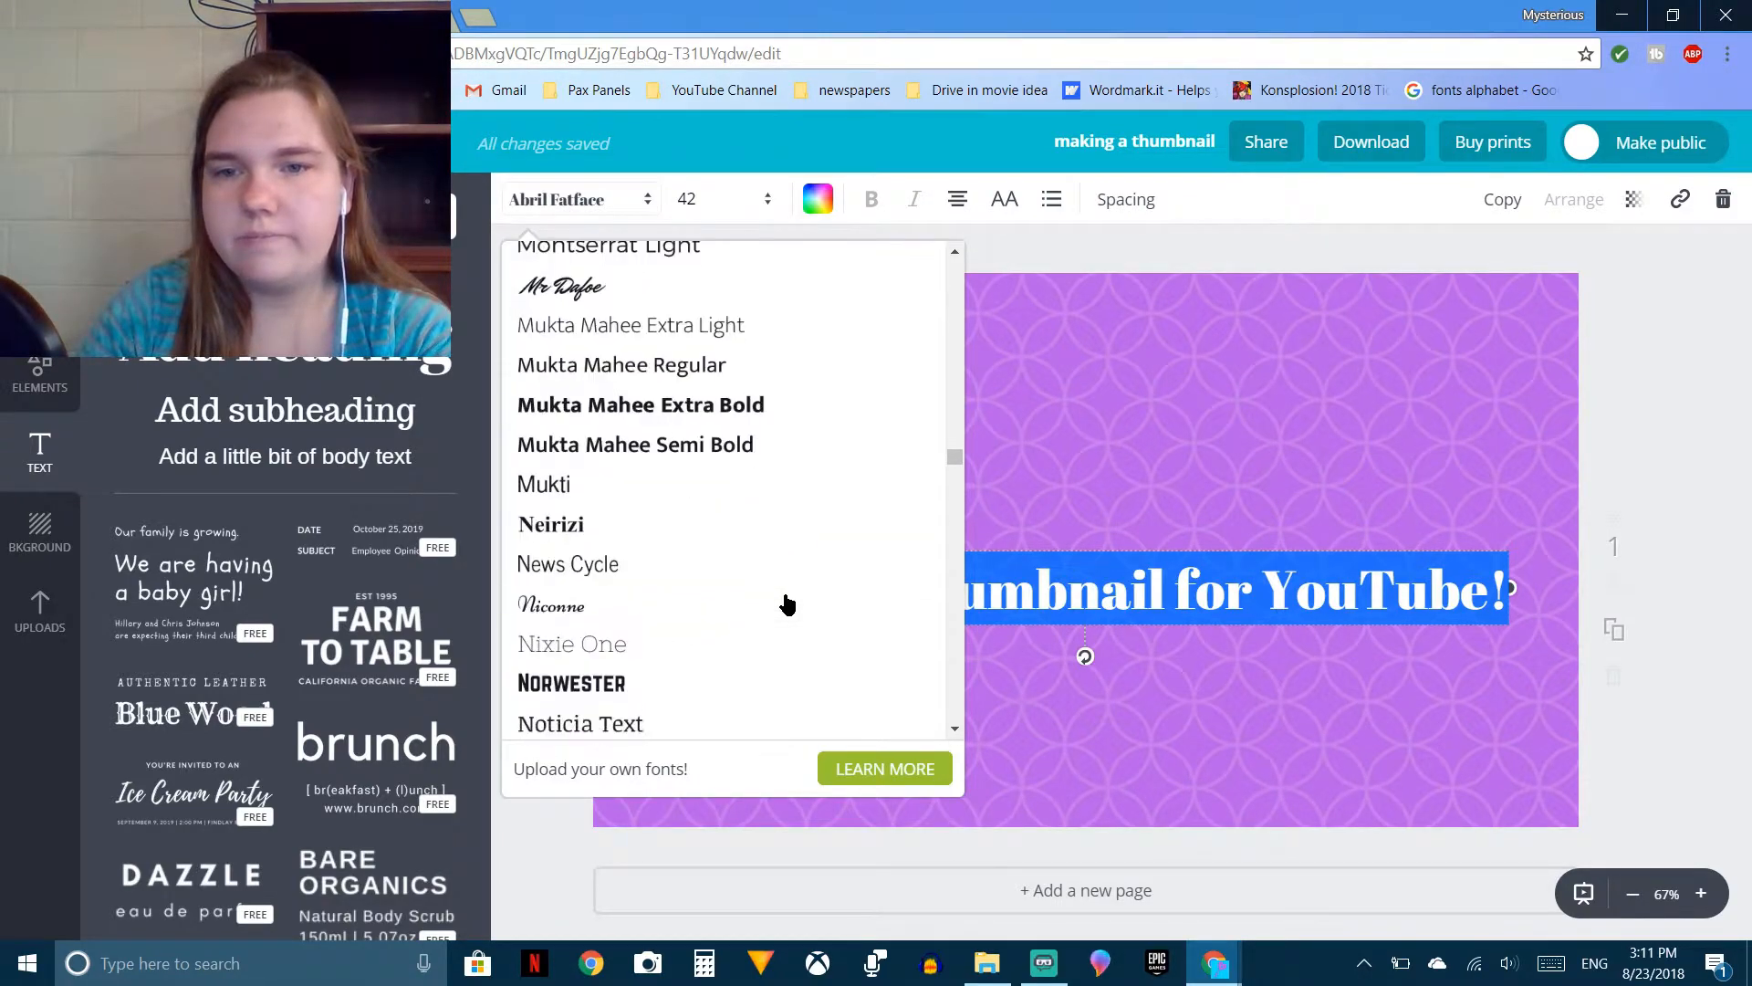
scroll(786, 605, "down", 20)
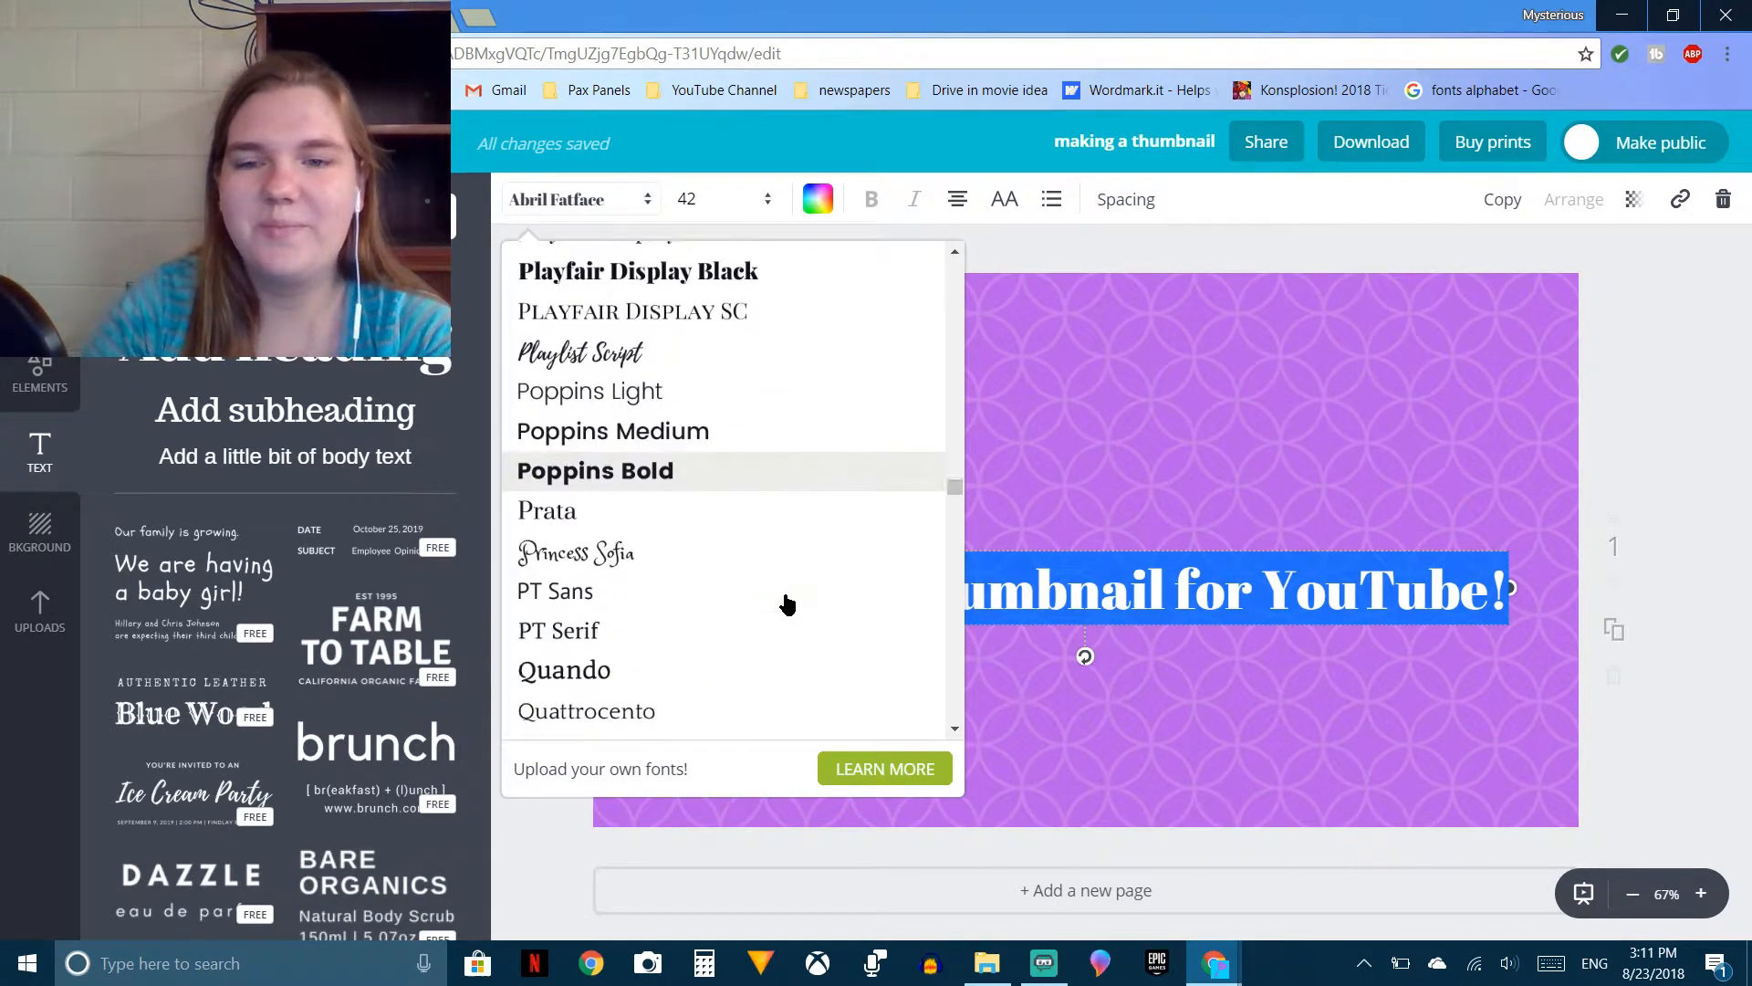
scroll(784, 606, "down", 4)
scroll(787, 606, "up", 3)
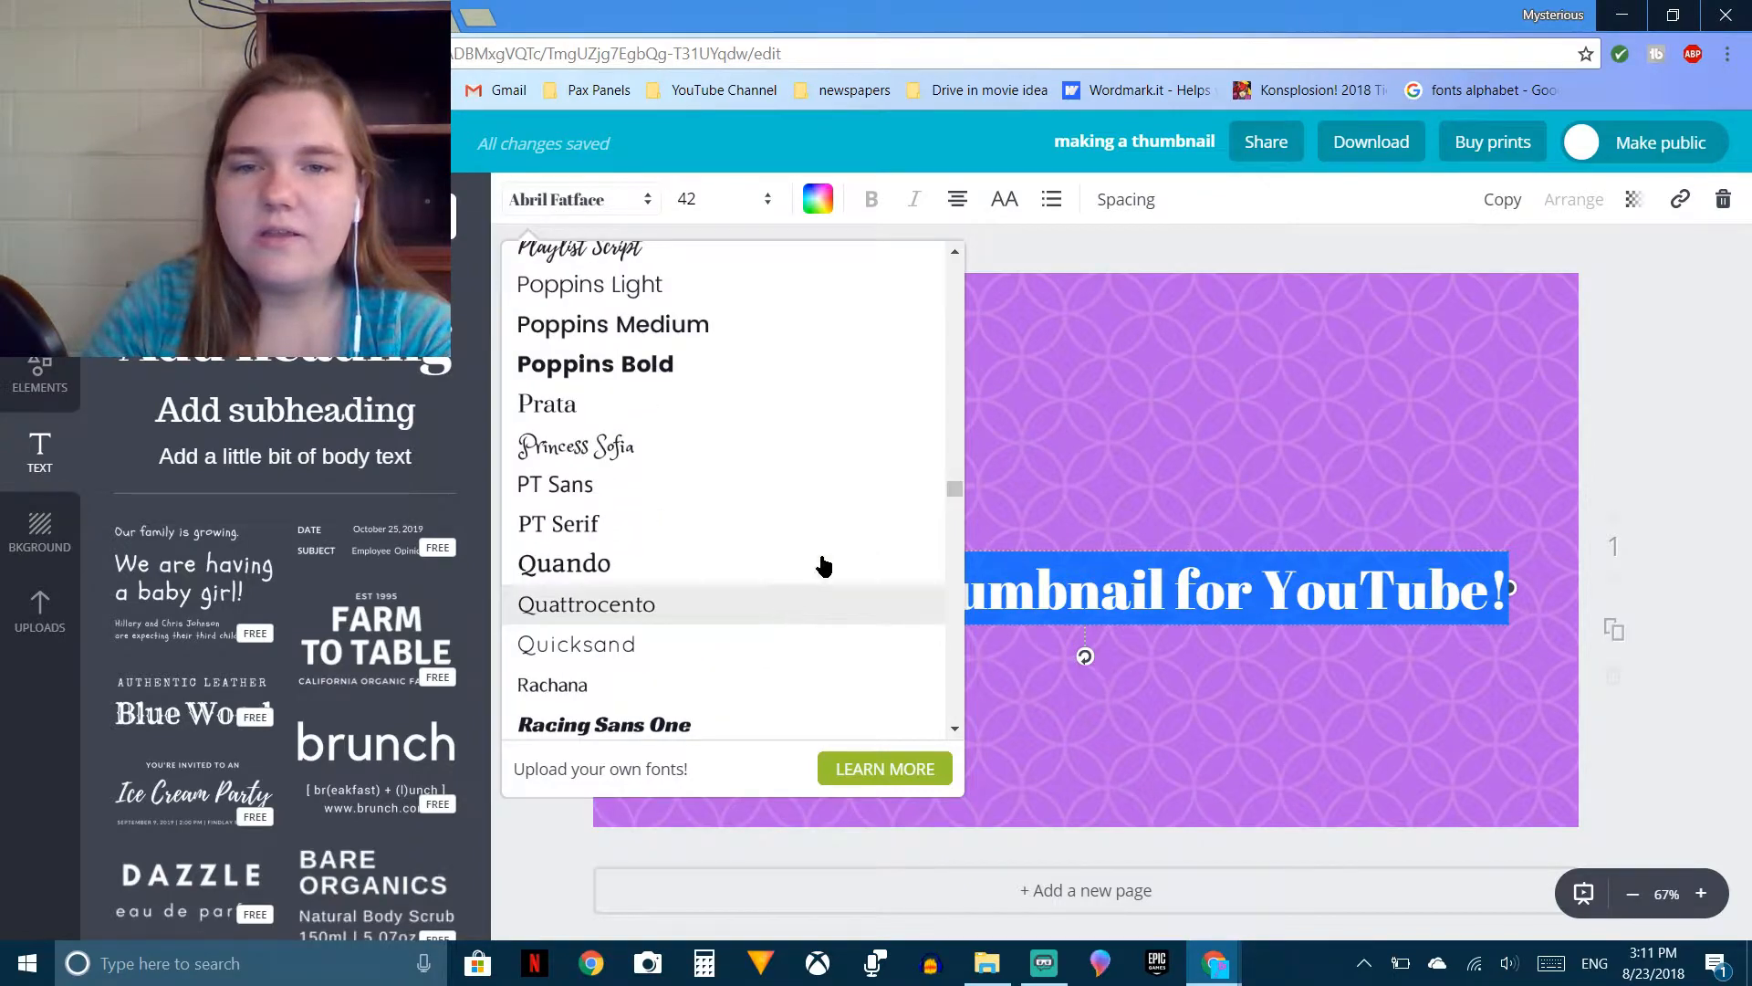
left_click(740, 453)
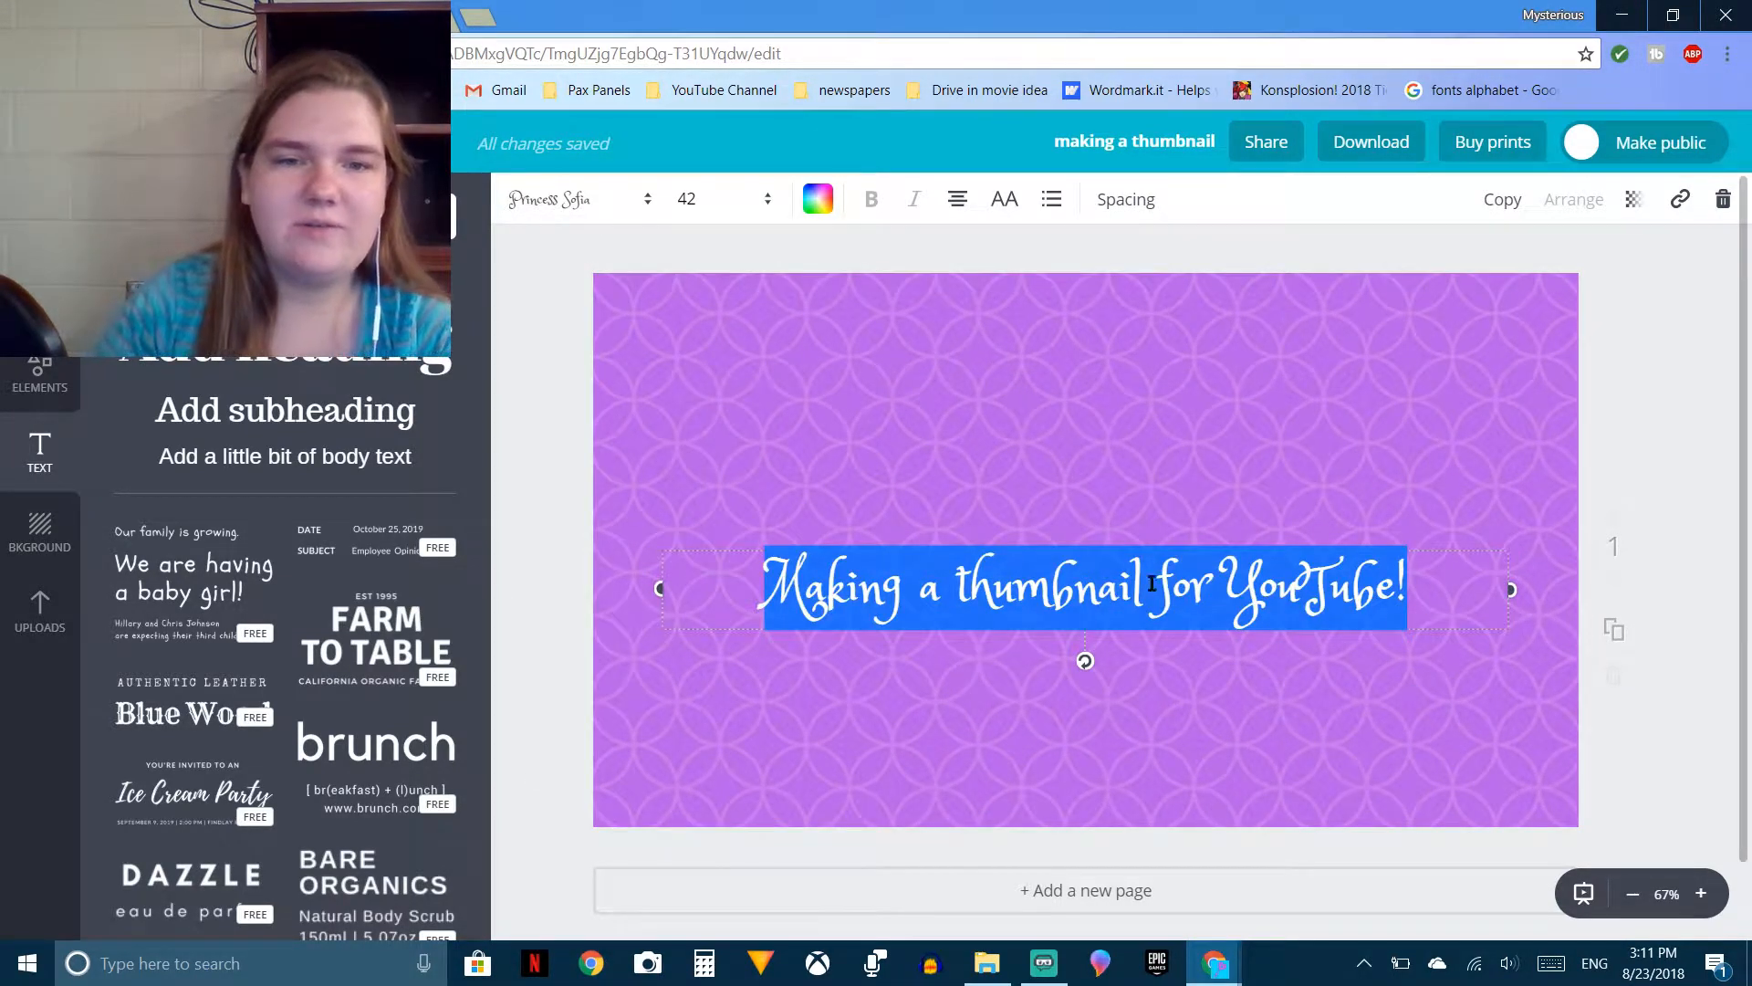
Step: Try the heading at font sizes 72 and 64, and settle on size 56
left_click(755, 202)
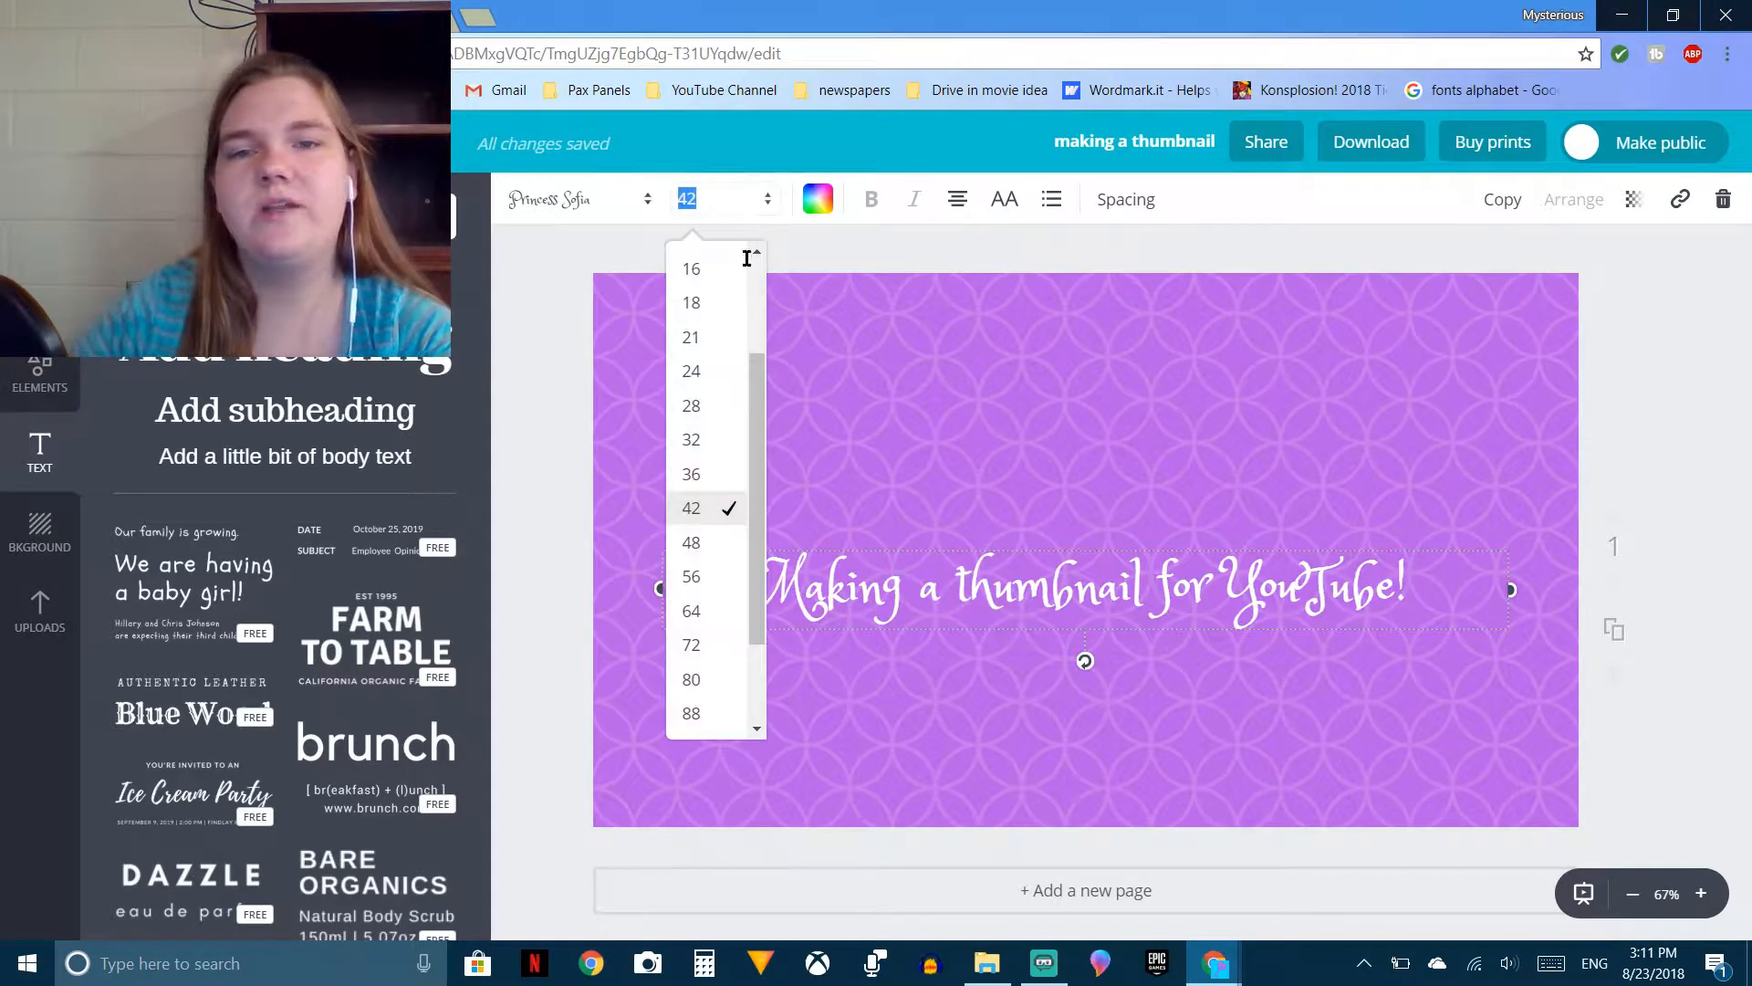
left_click(704, 644)
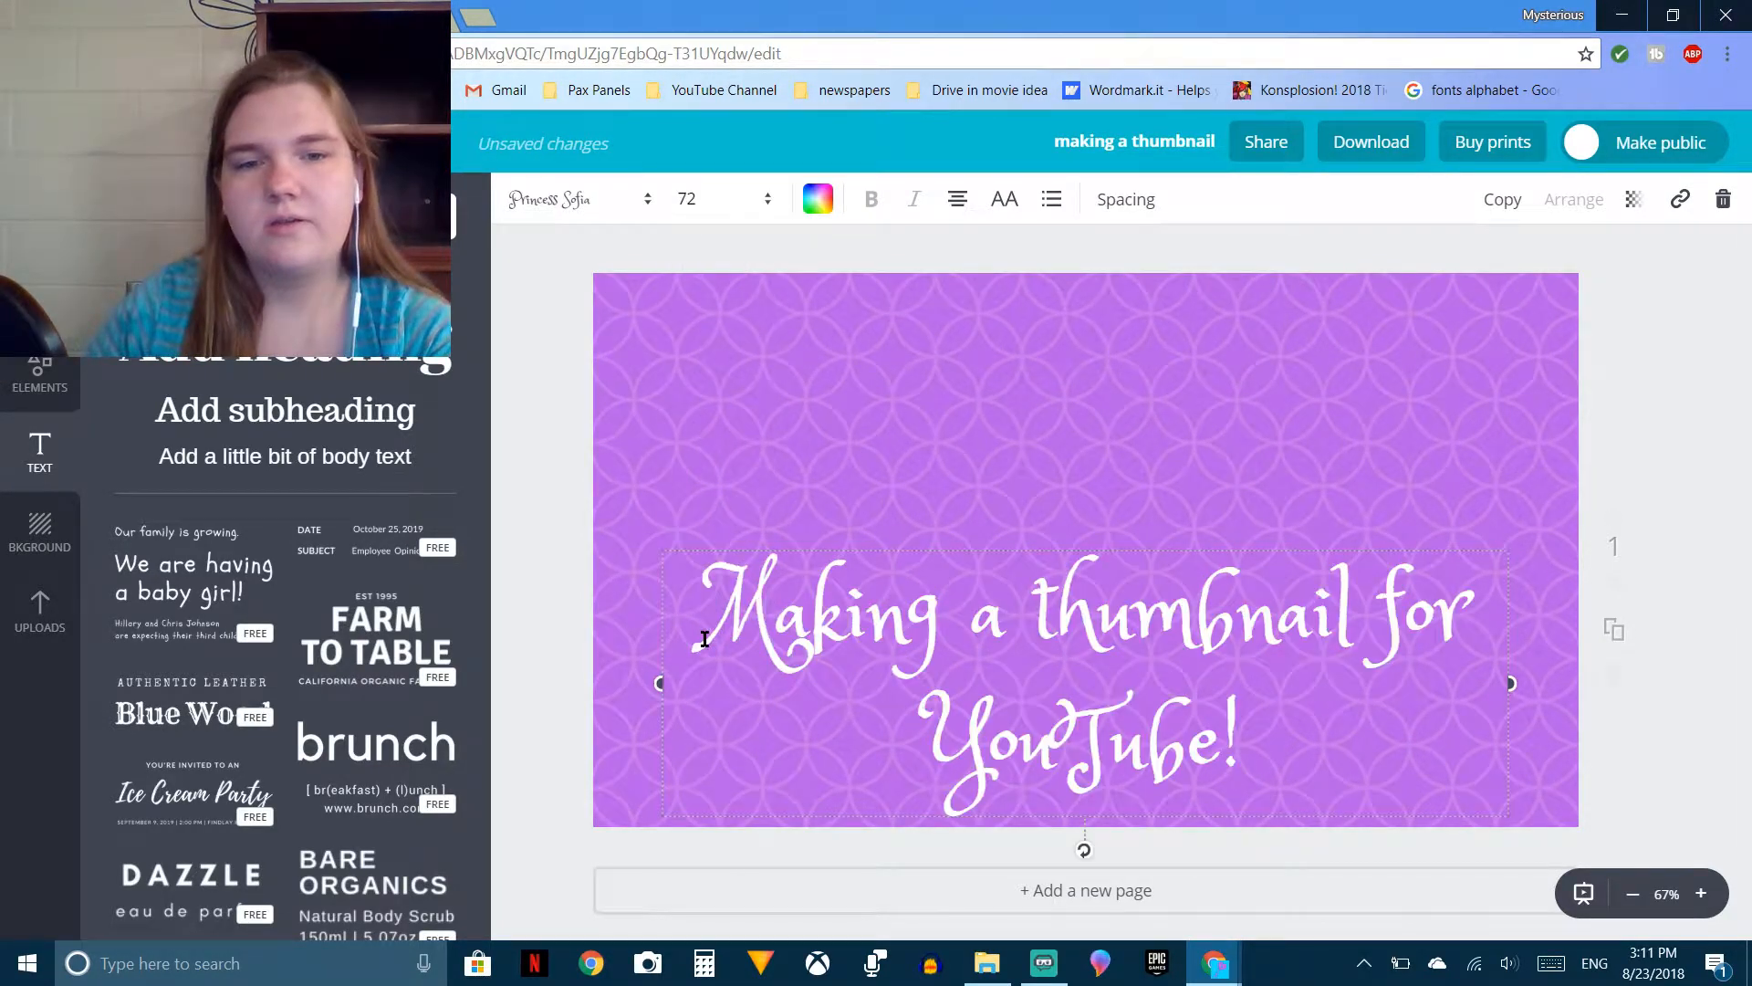
left_click(724, 195)
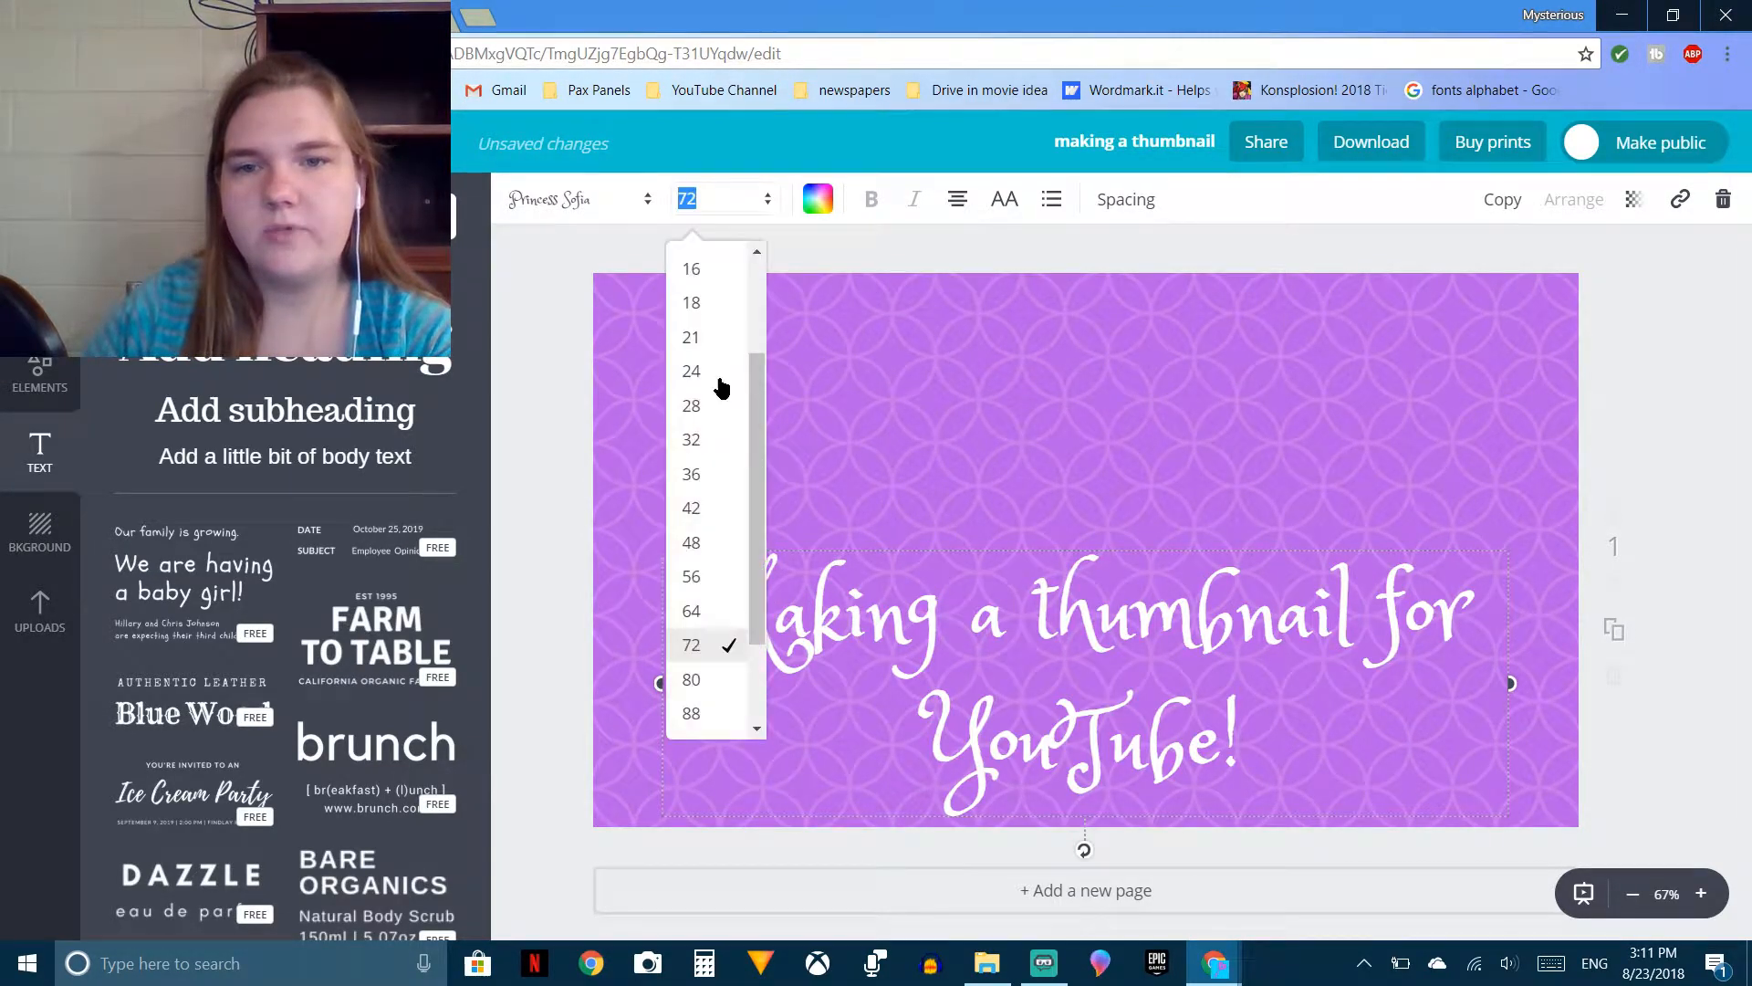
left_click(716, 605)
left_click(710, 192)
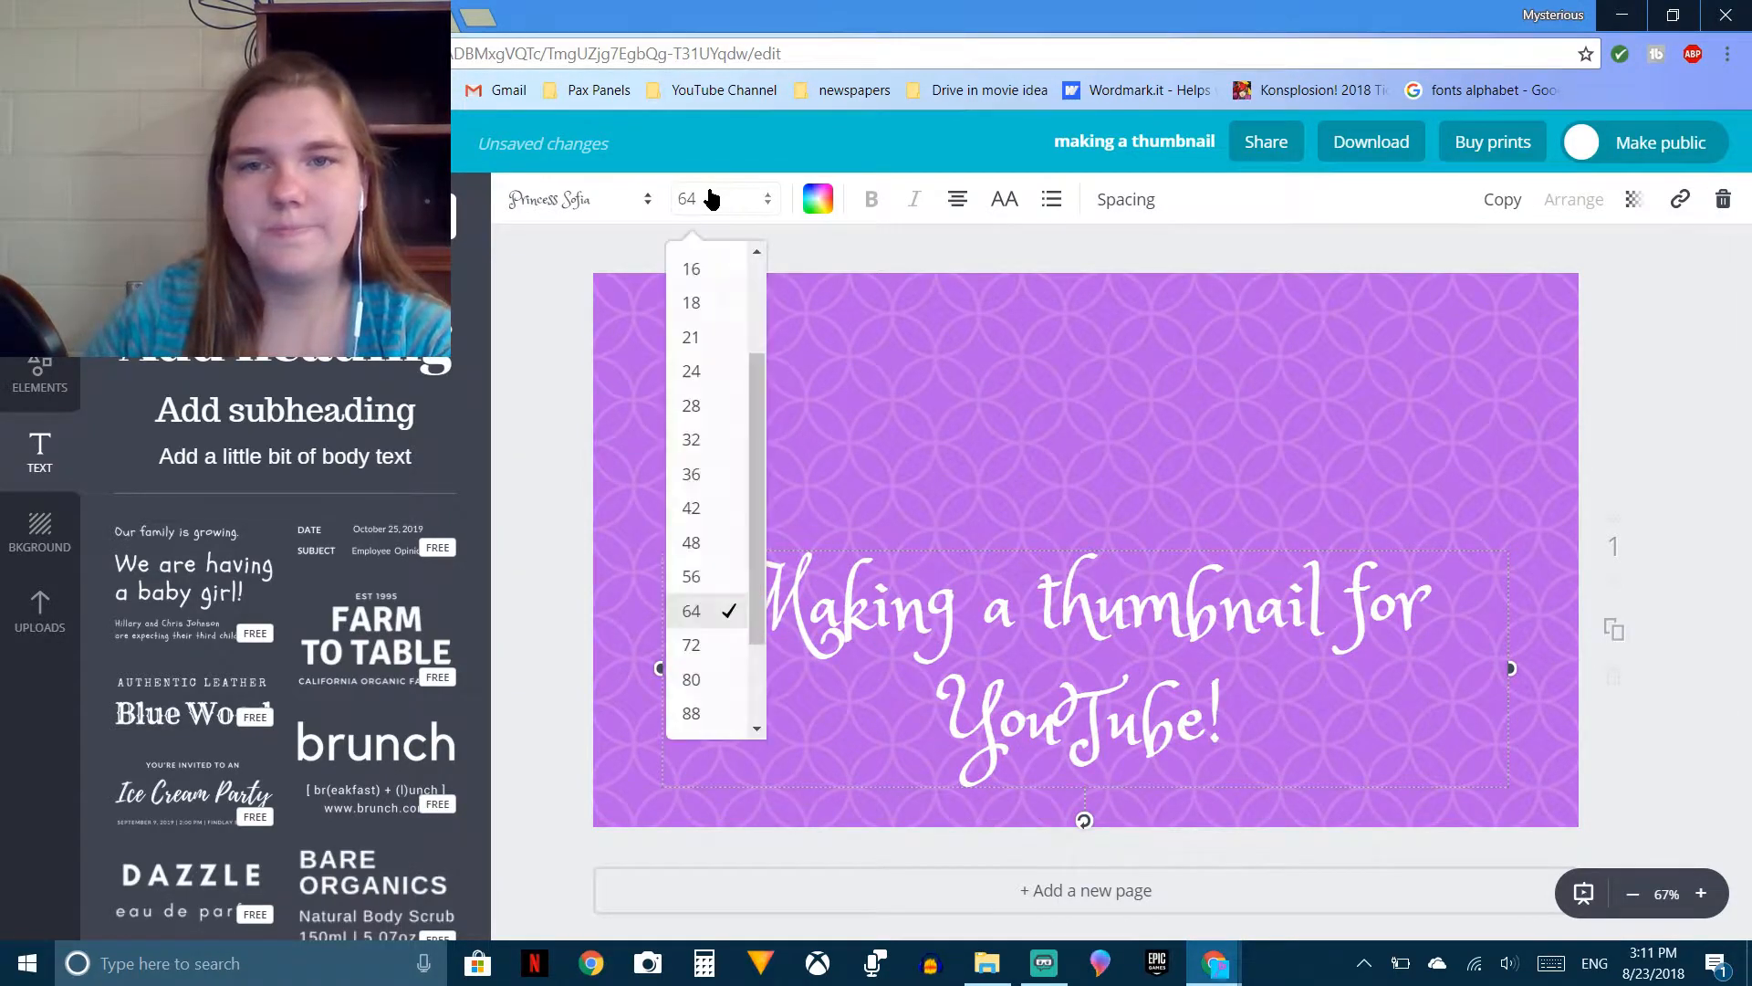
left_click(690, 579)
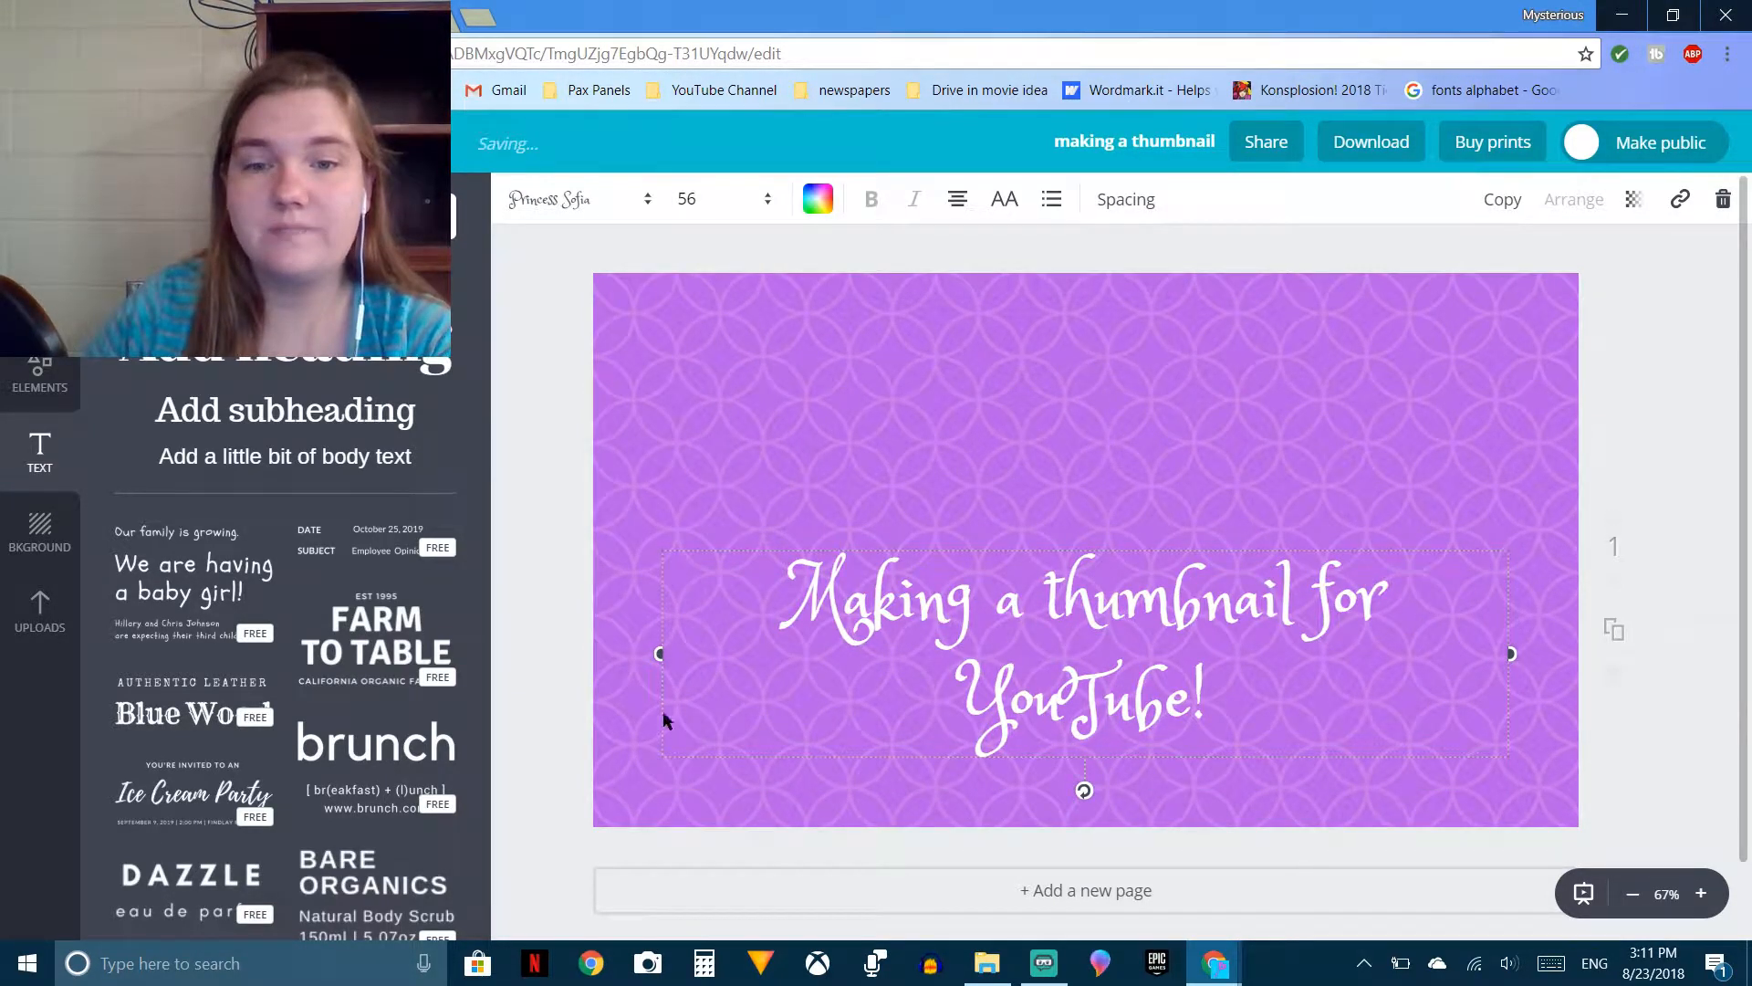
Step: Widen the heading's text box to the full page width so it fits one line, and move it to the page's top edge
left_click_drag(659, 655, 594, 657)
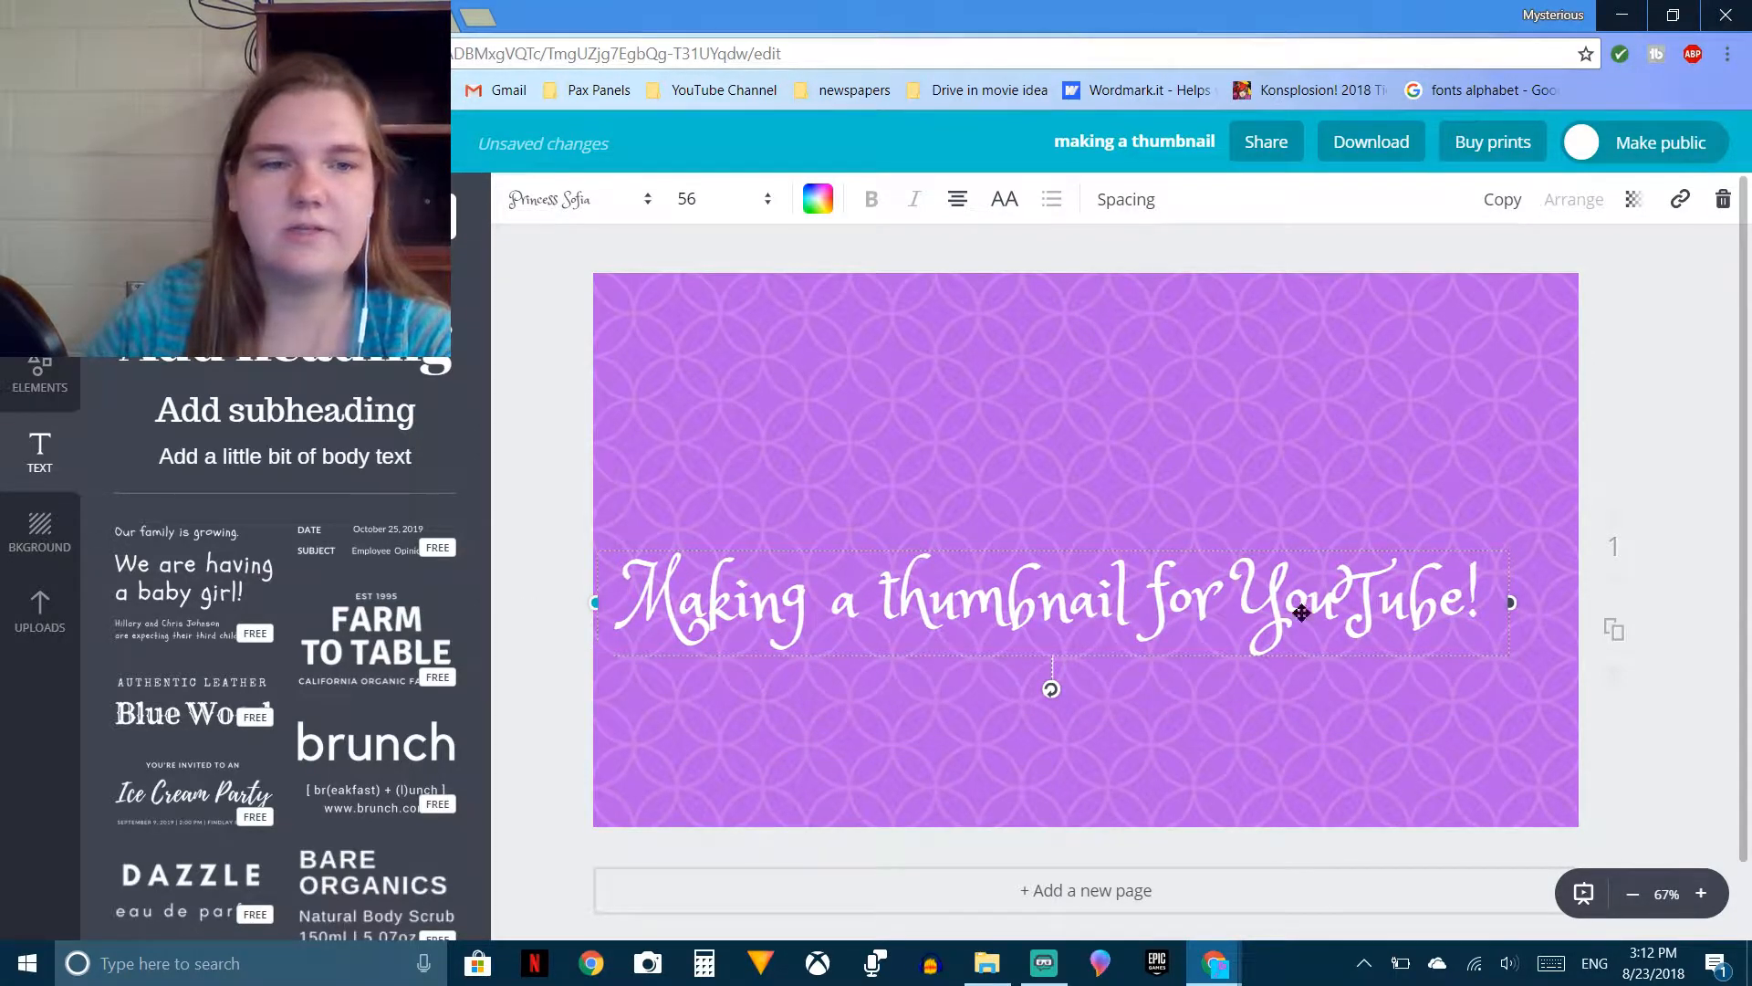
left_click_drag(1512, 604, 1585, 606)
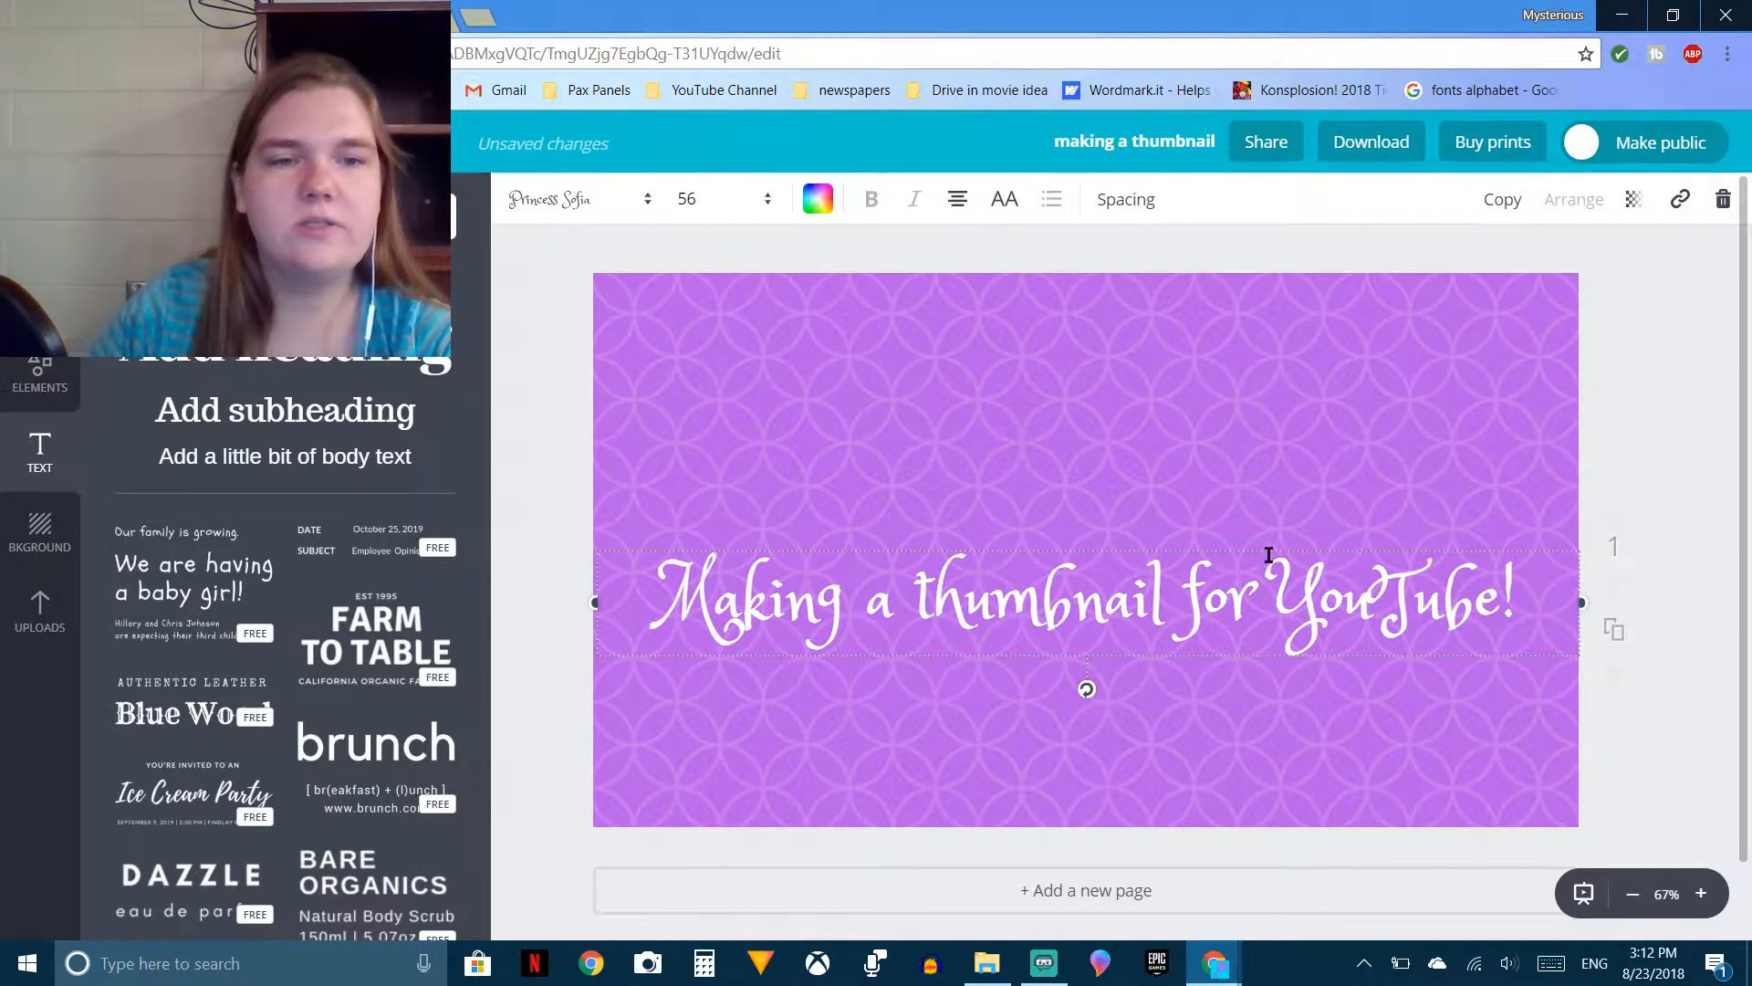
left_click_drag(1244, 544, 1246, 273)
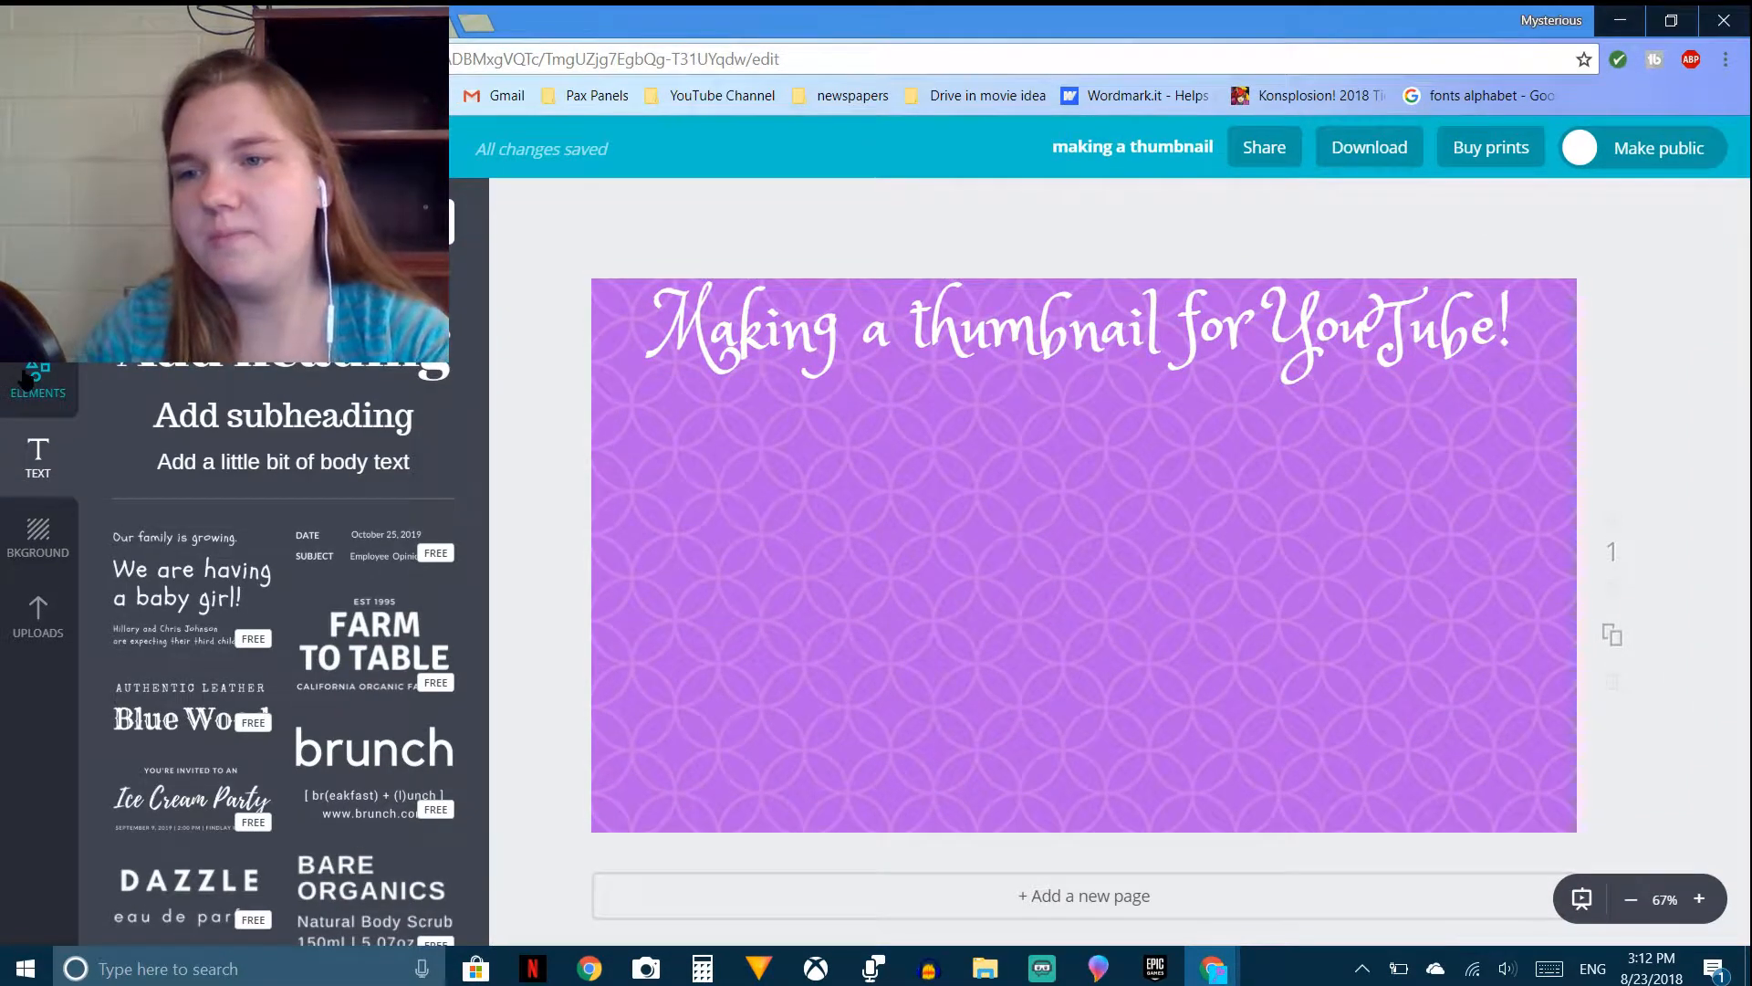
Step: Find the free gray laptop graphic with a blue screen among the computer elements and add it to the page
left_click(24, 379)
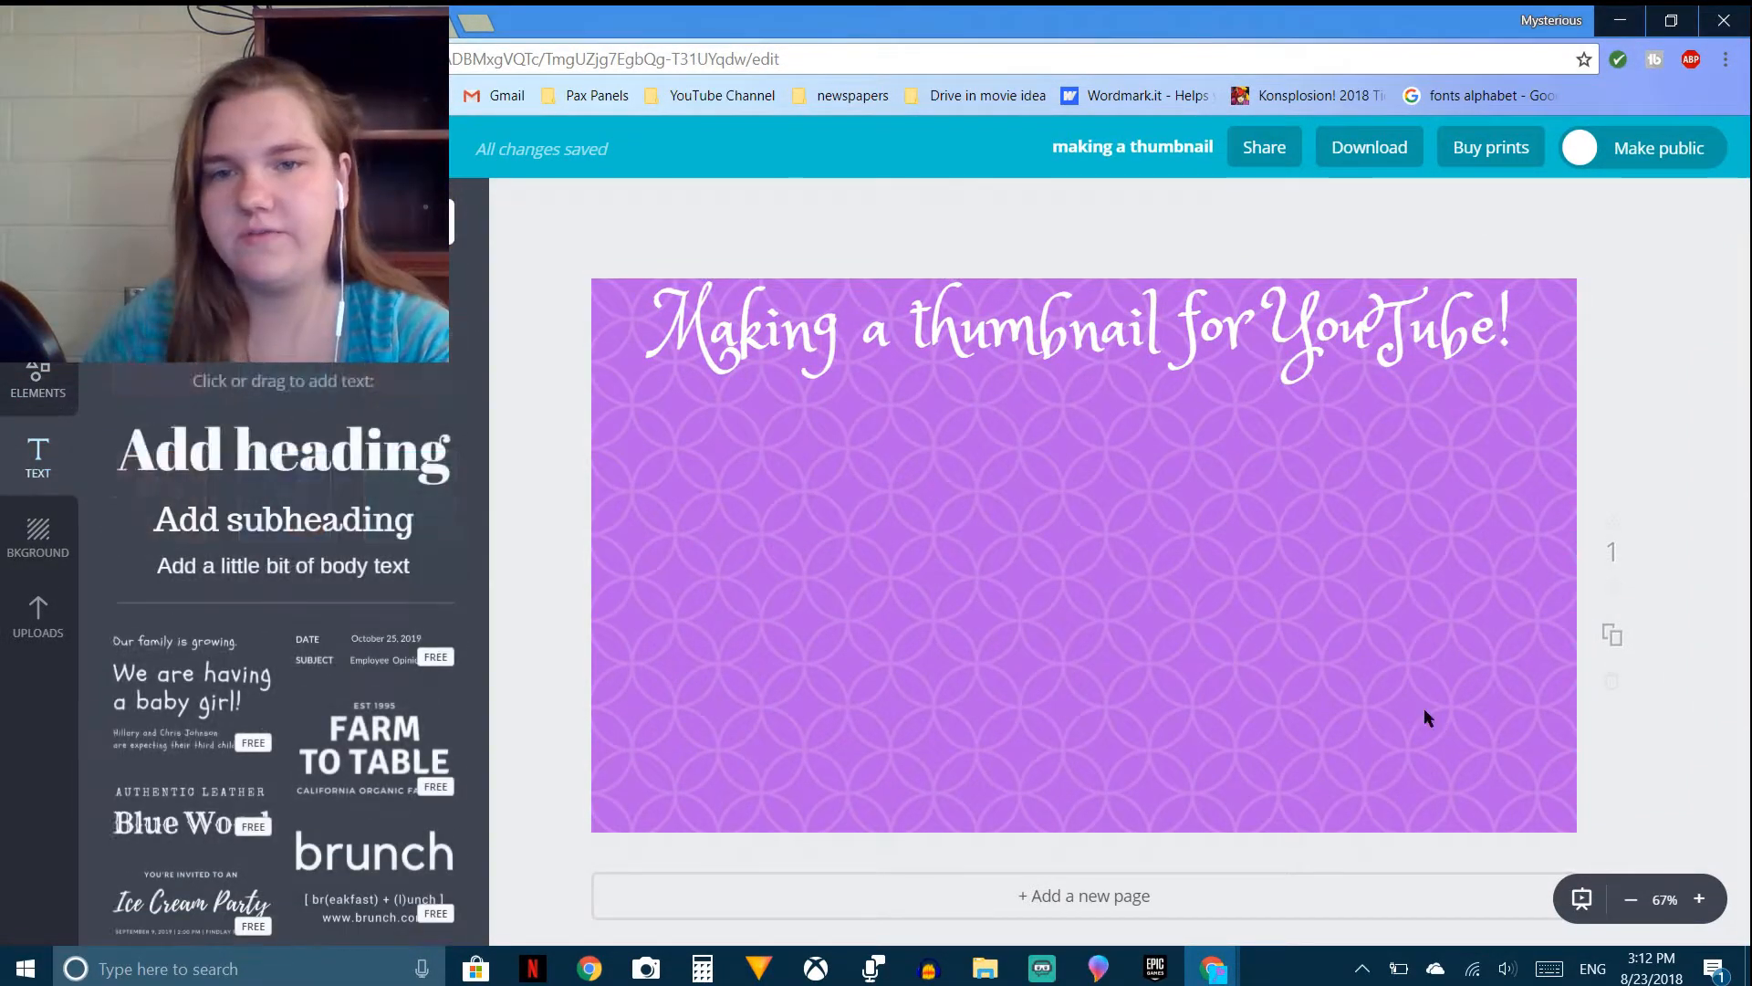
scroll(102, 365, "down", 1)
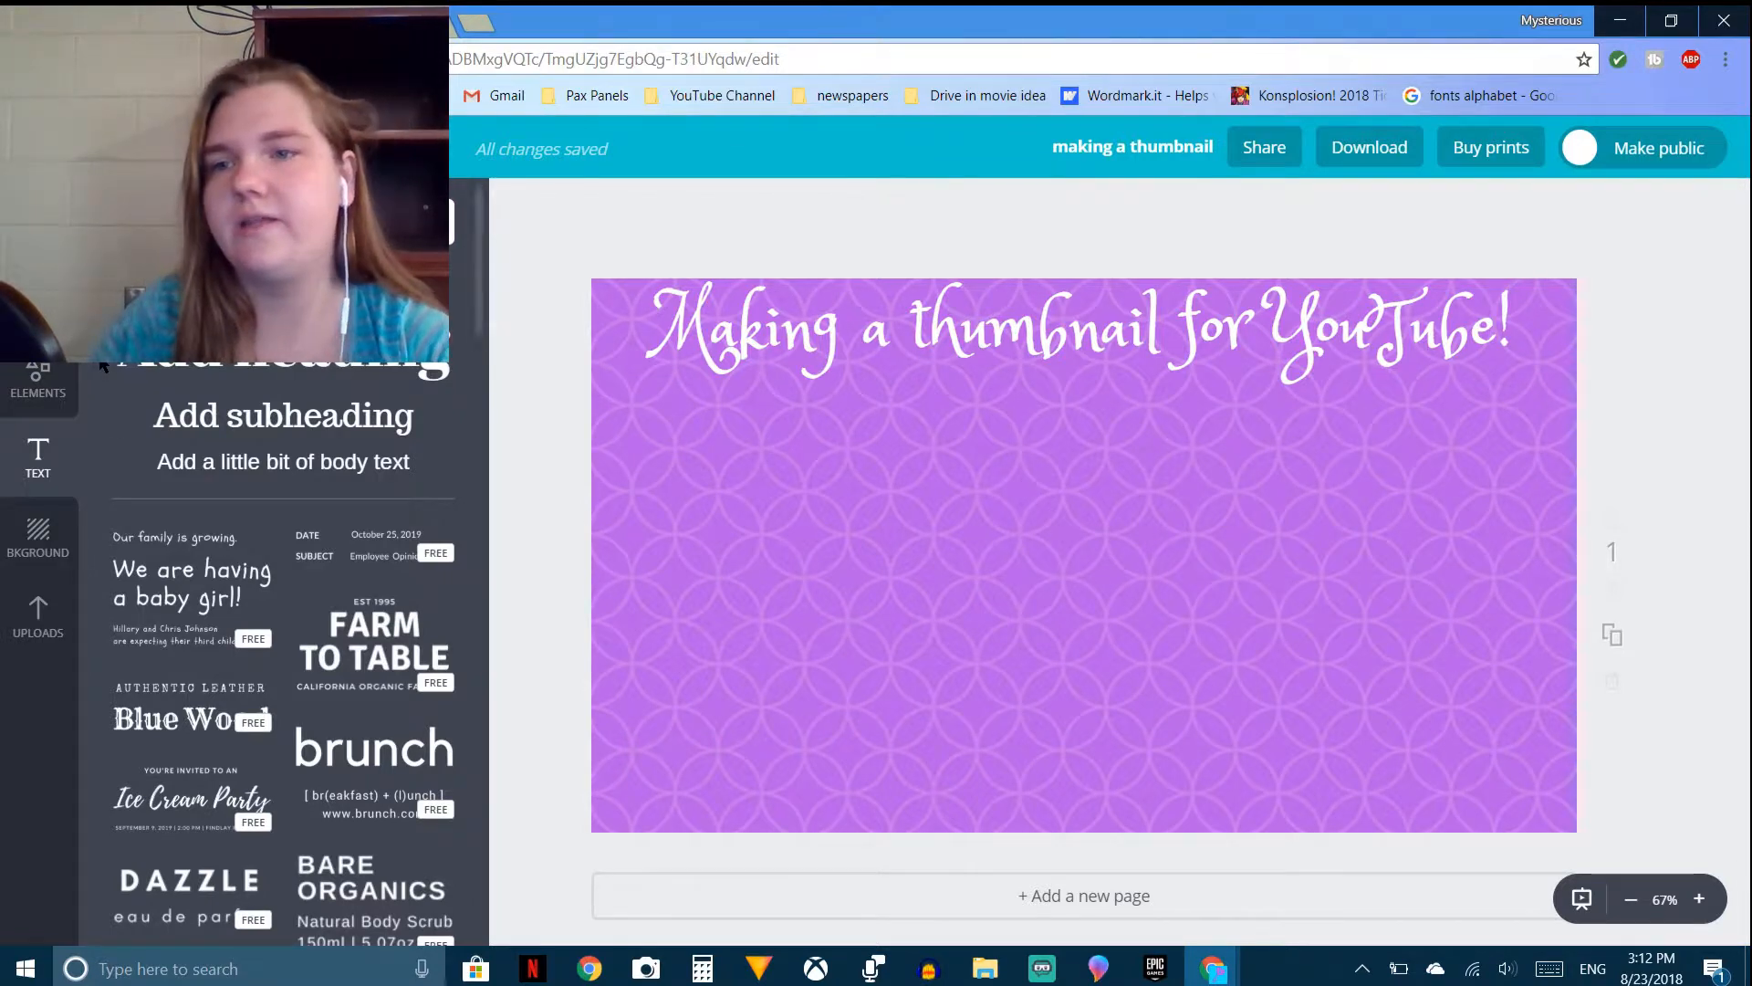
left_click(36, 381)
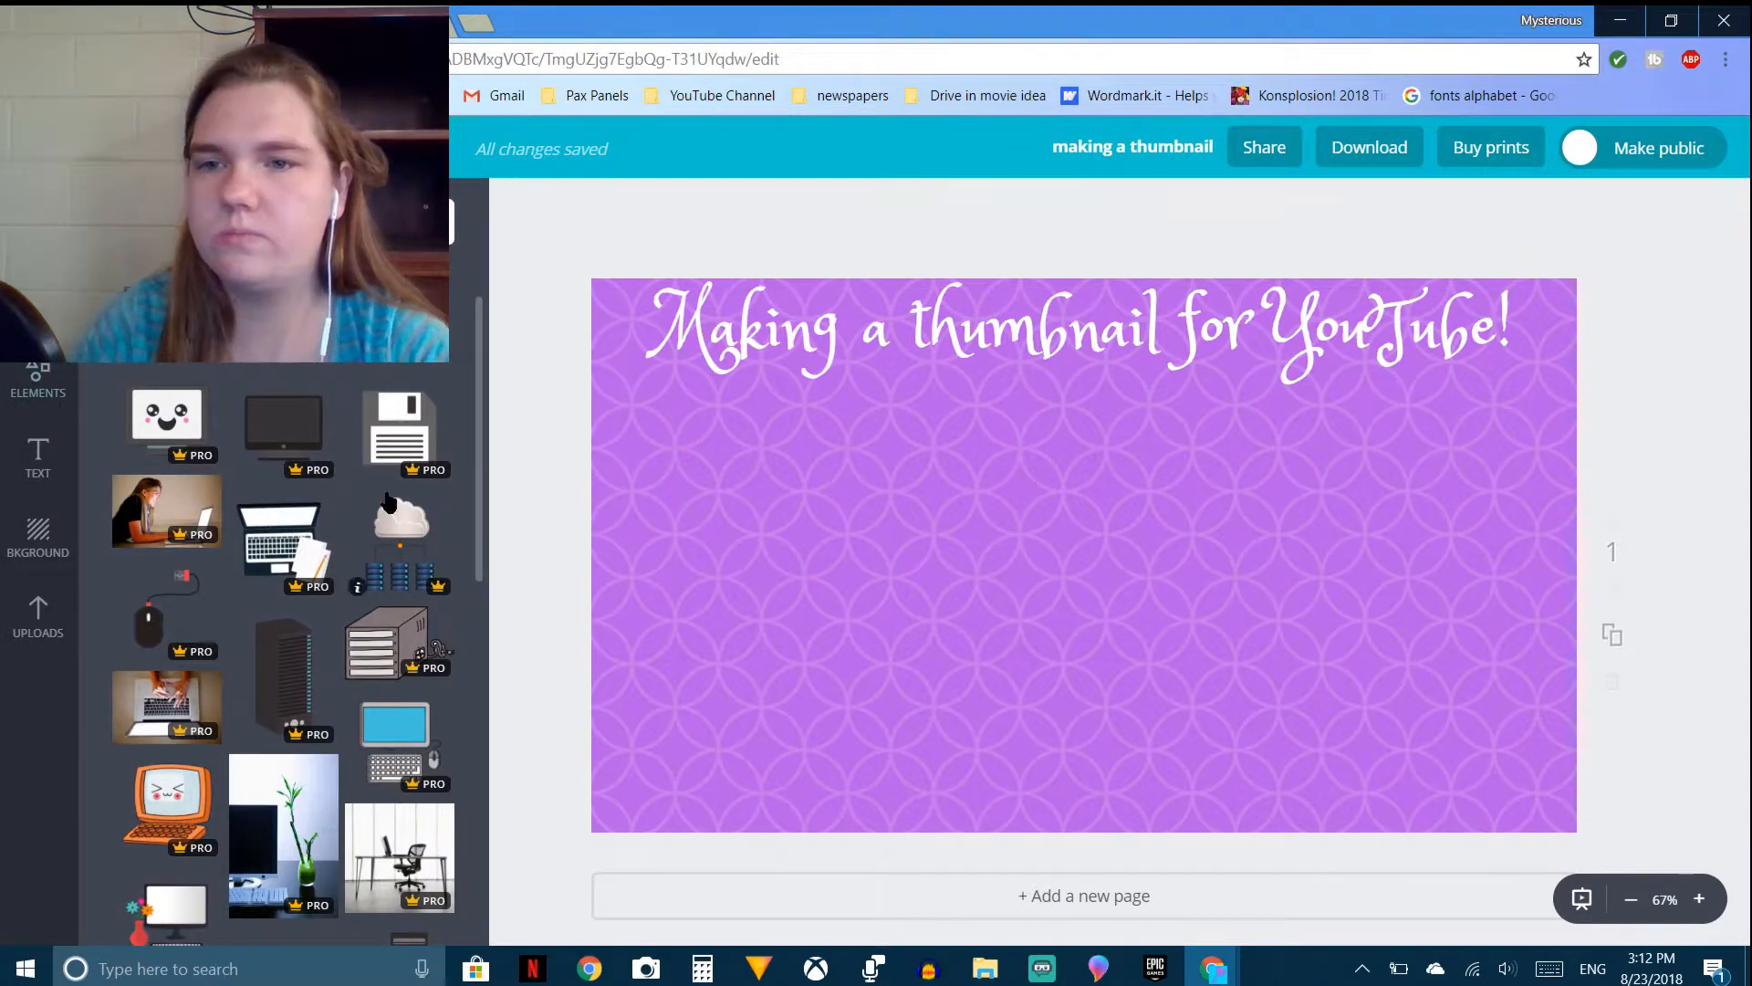
scroll(388, 502, "down", 7)
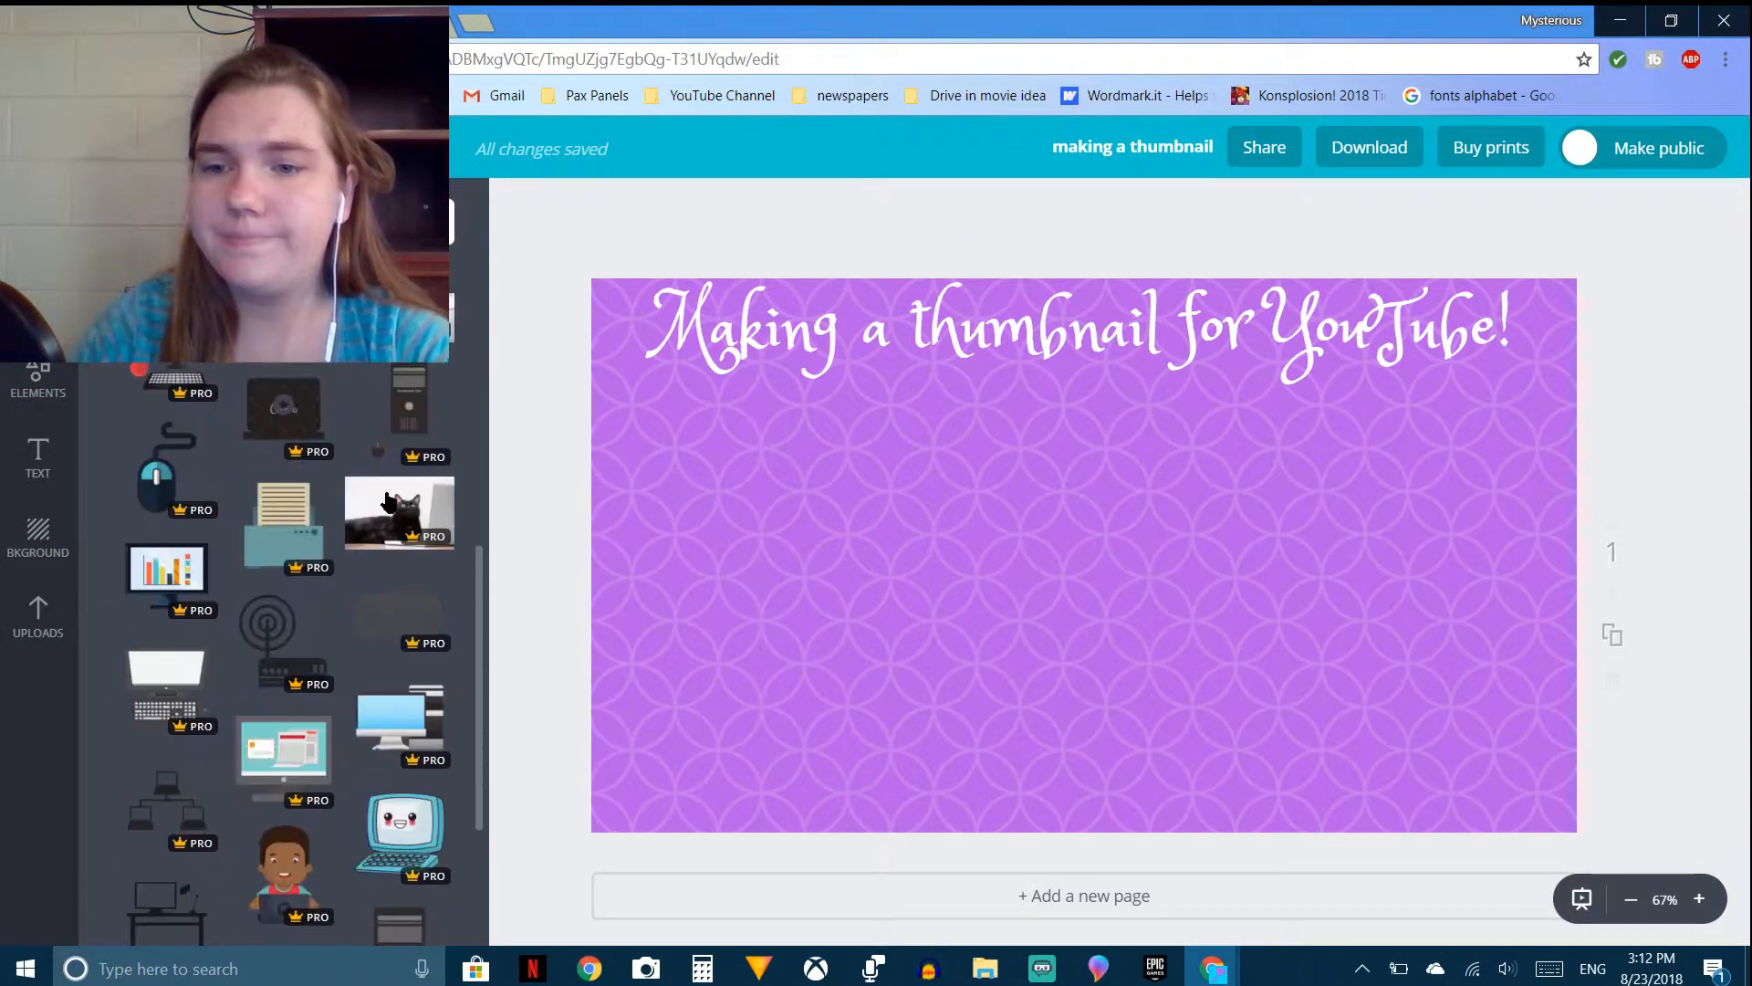
scroll(388, 502, "down", 2)
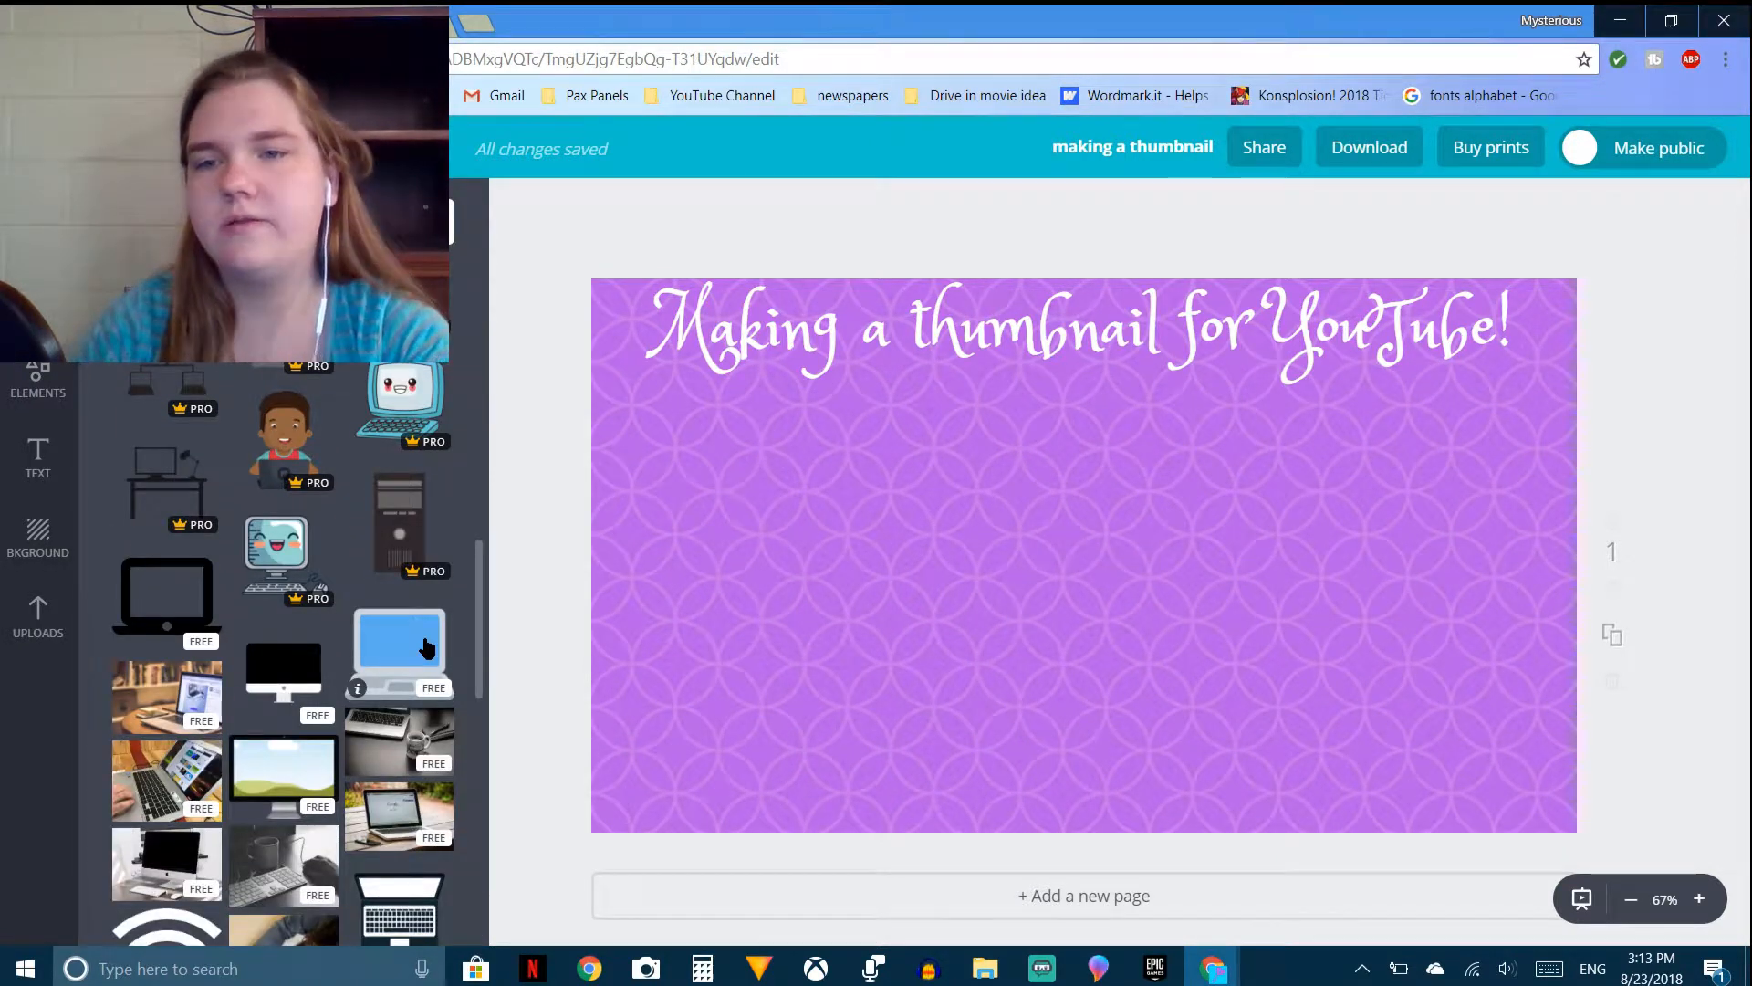
left_click(426, 647)
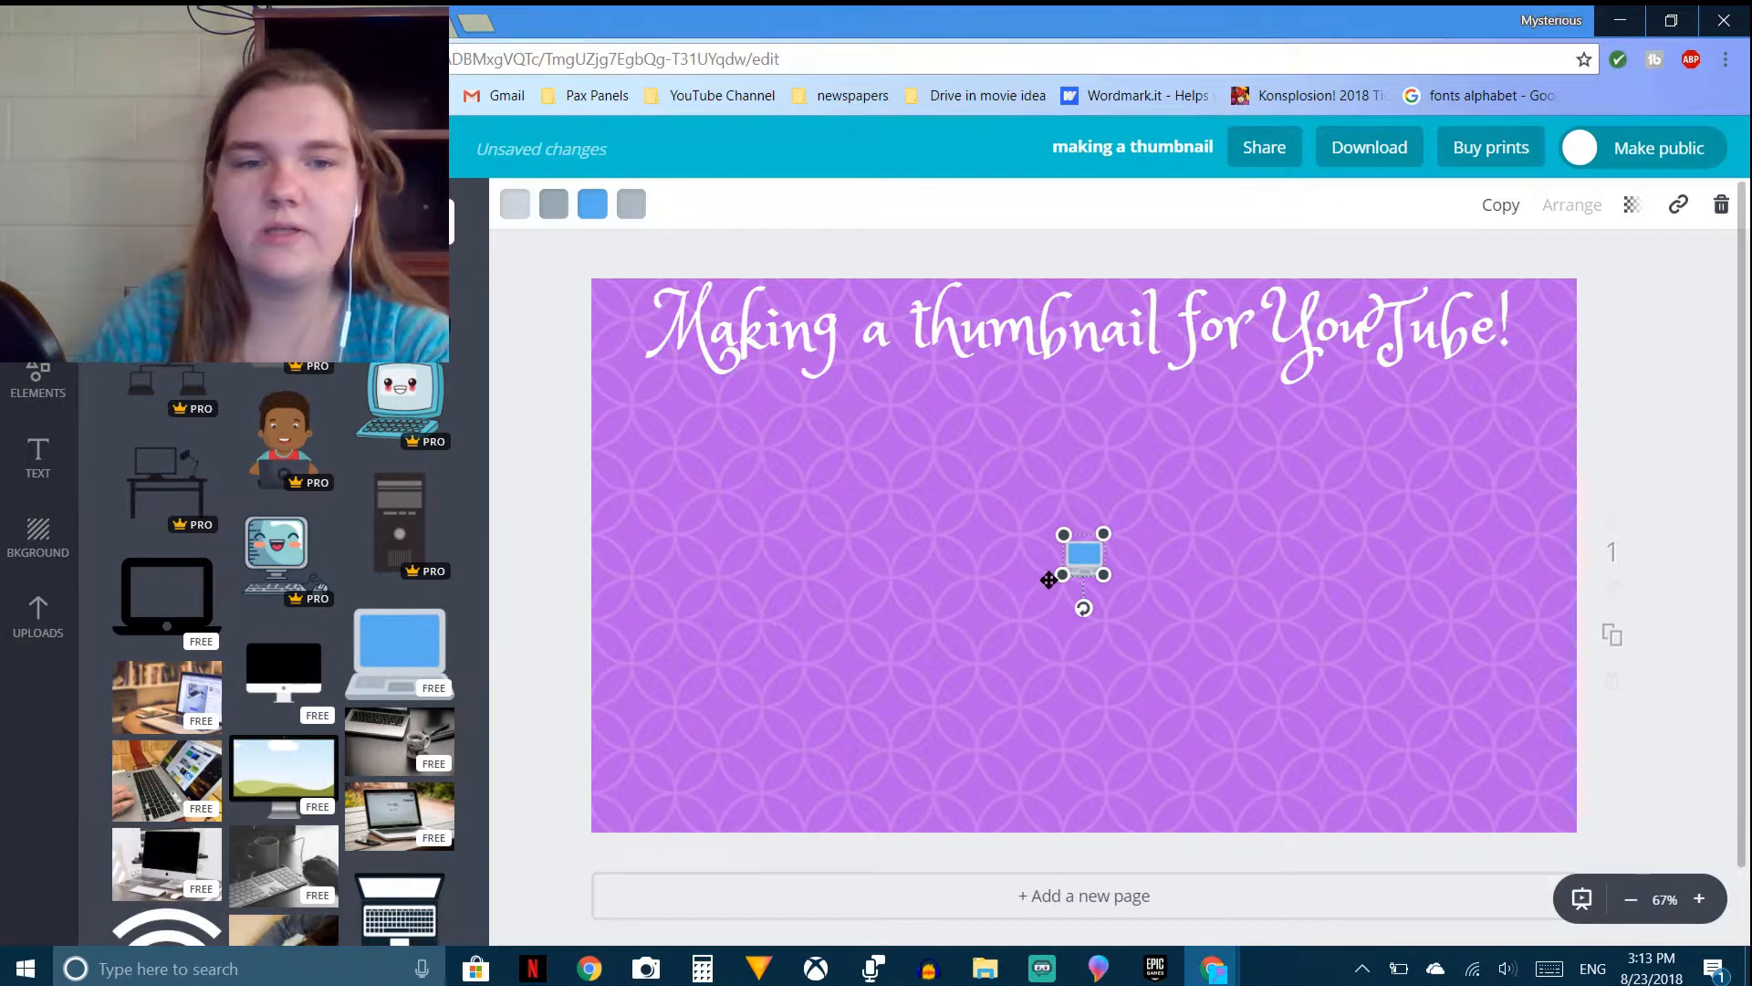
Step: Enlarge the laptop graphic to just under half the page width and place it in the page's bottom-right corner
left_click_drag(1061, 573, 731, 754)
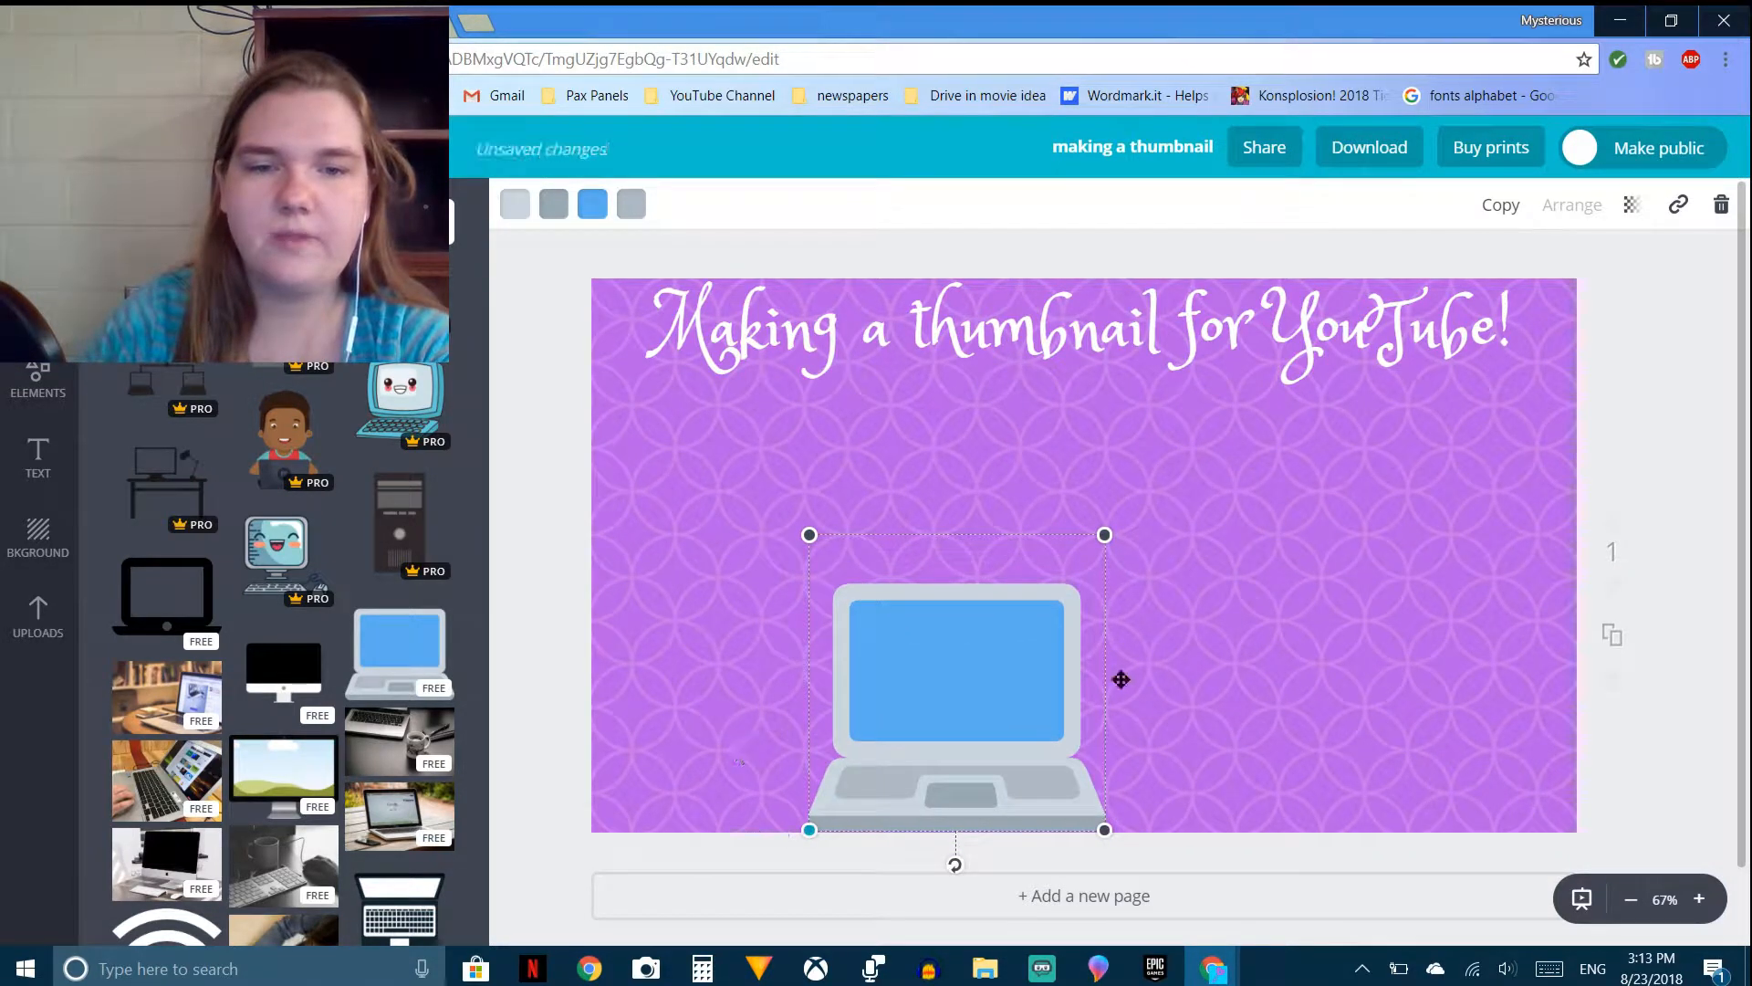
left_click_drag(1084, 683, 1557, 685)
left_click_drag(1276, 540, 1026, 483)
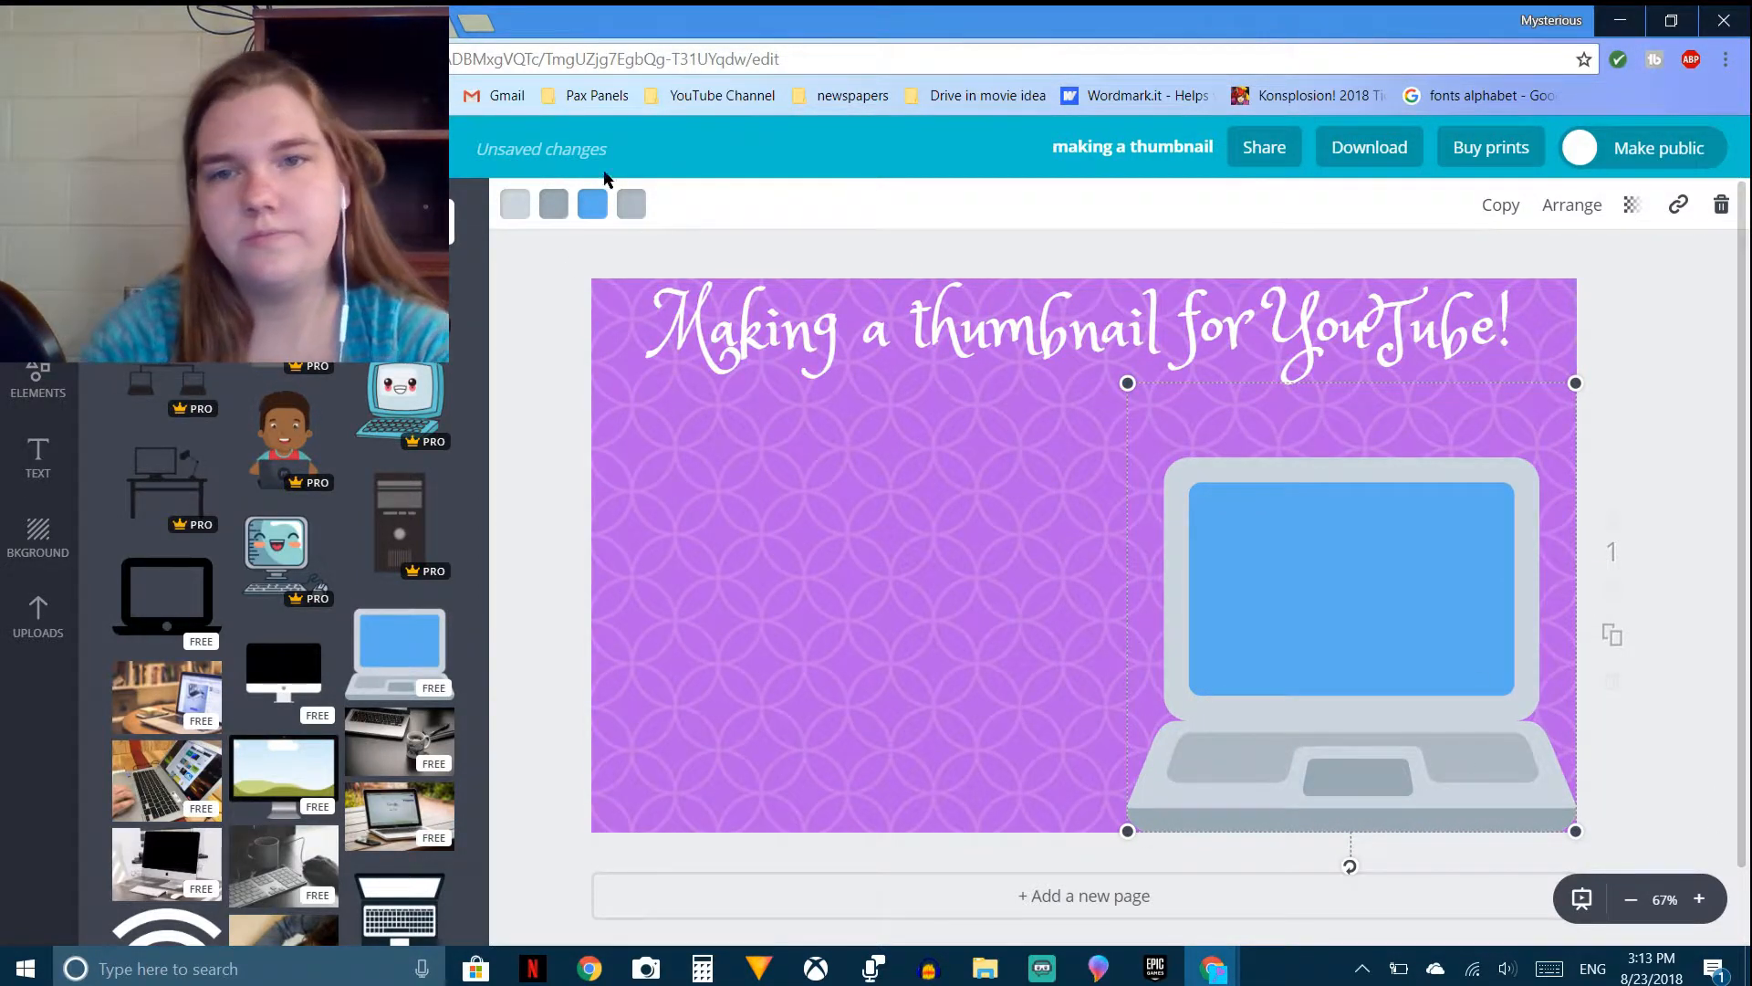
Step: Recolor the laptop's blue screen dark gray and its keyboard areas black using the default palette
left_click(631, 204)
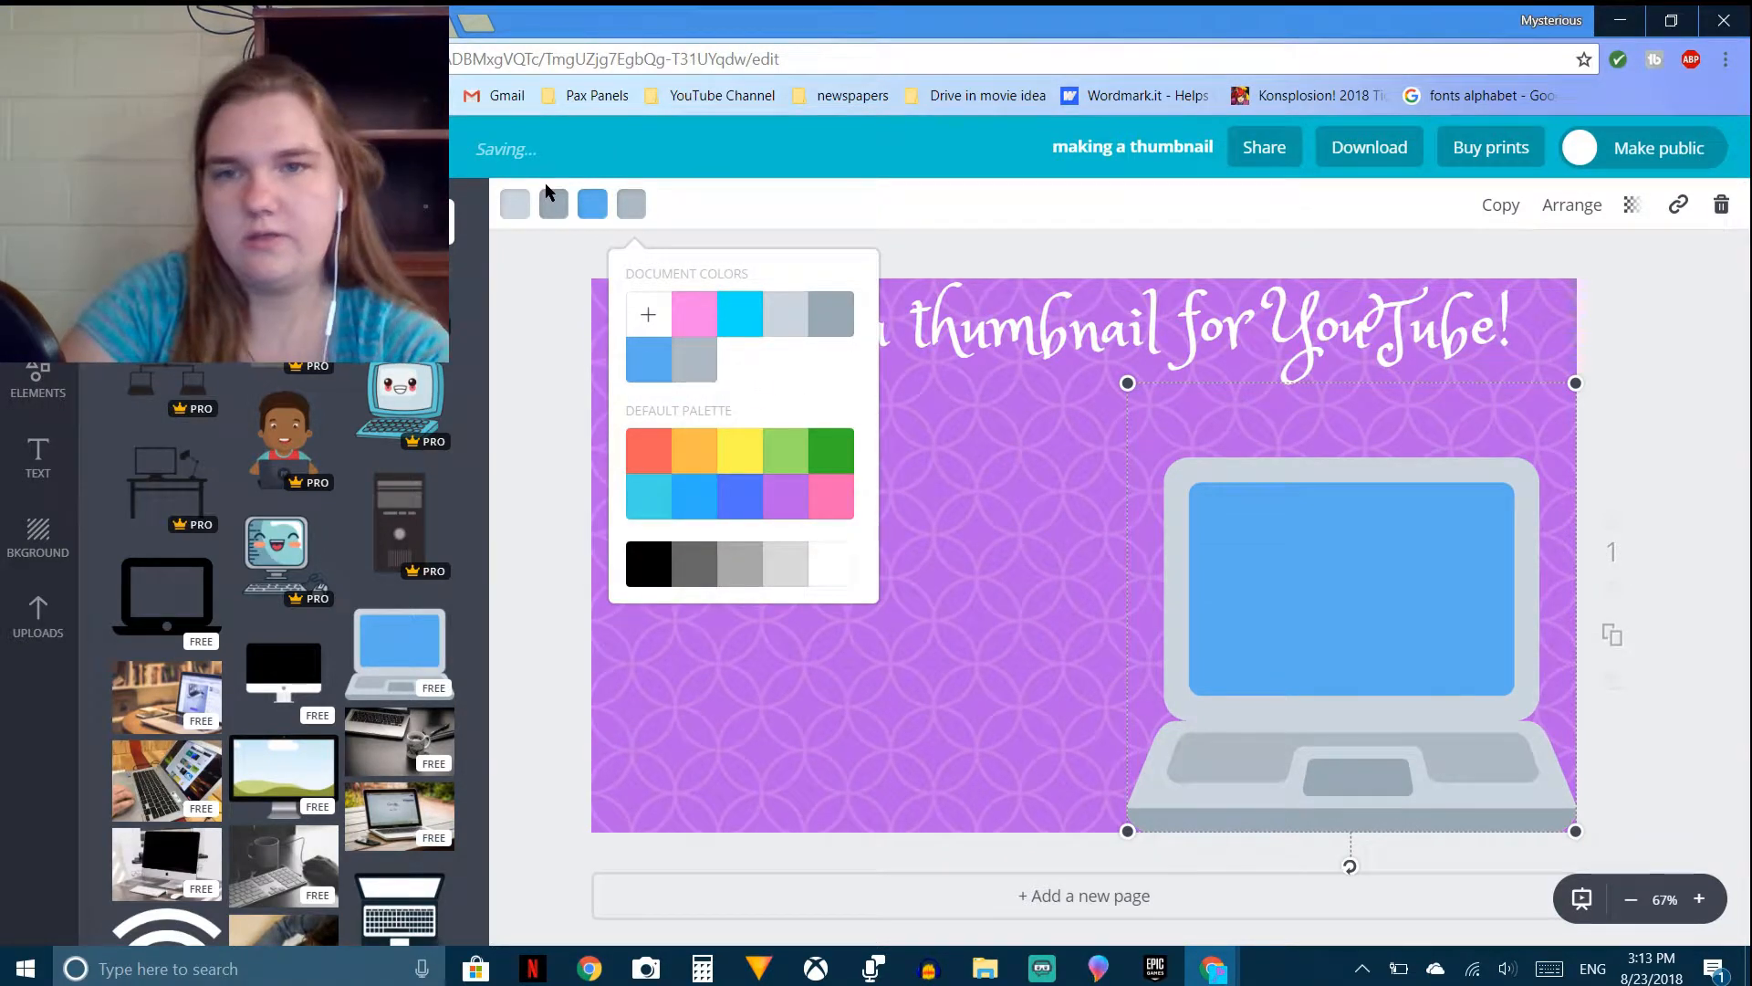
left_click(594, 204)
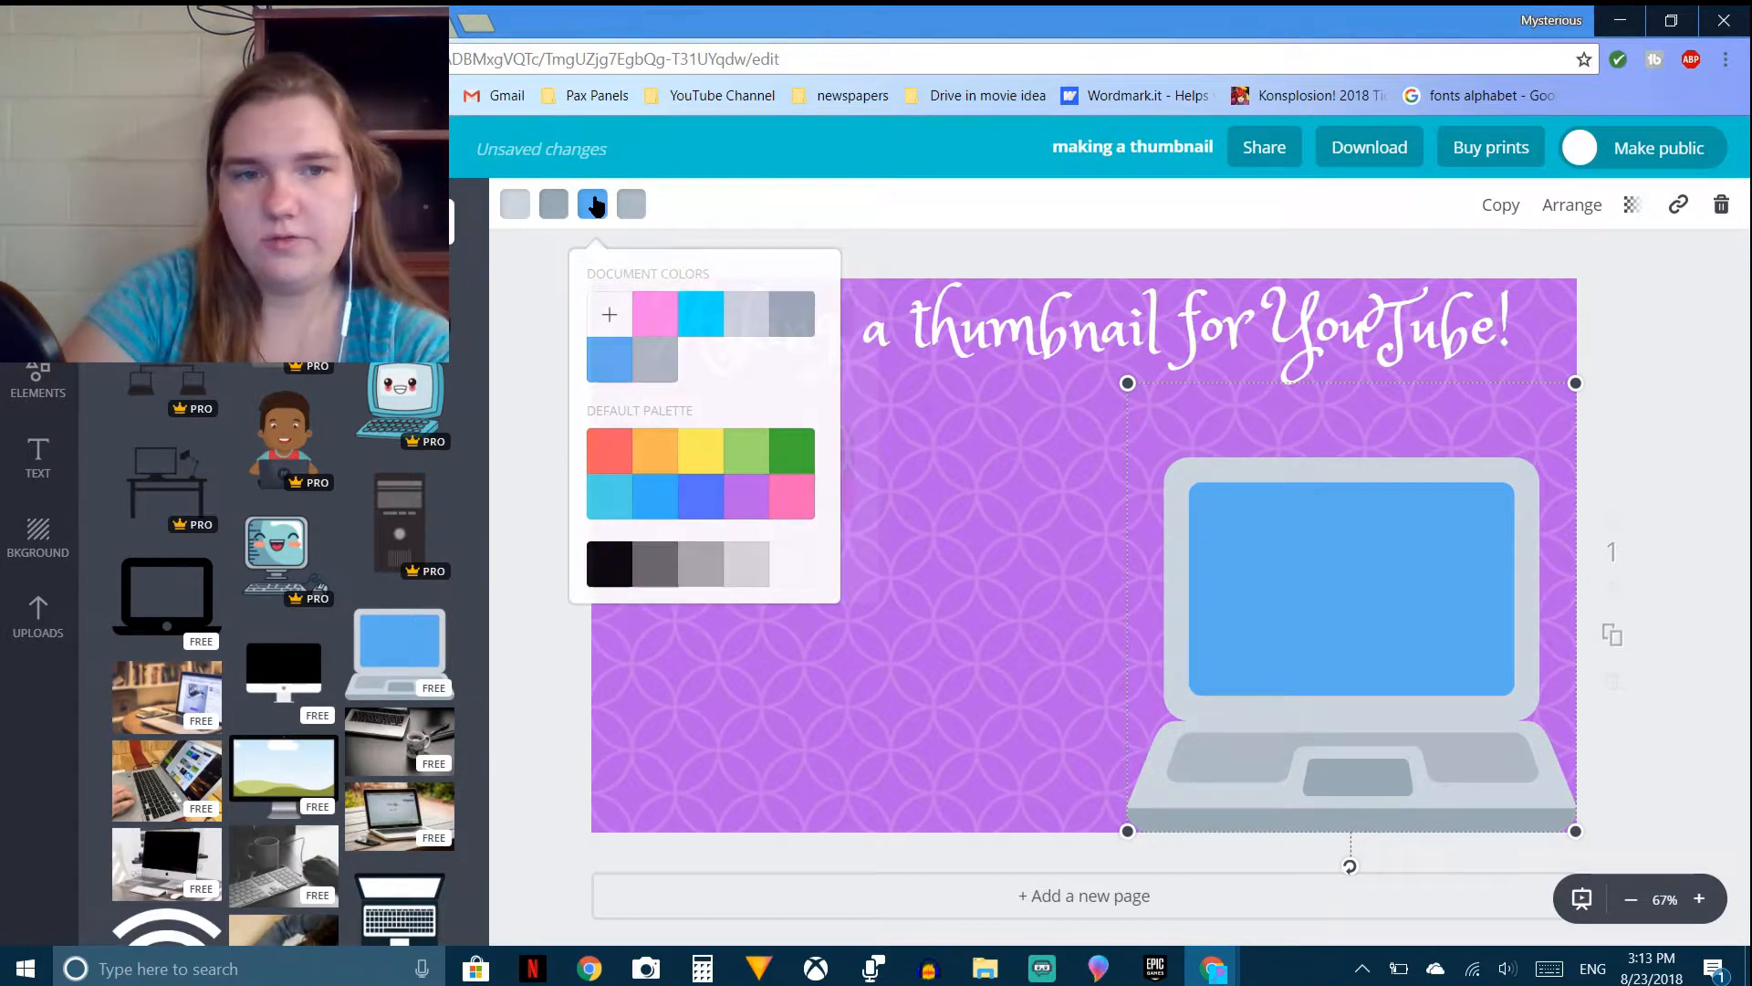
left_click(653, 575)
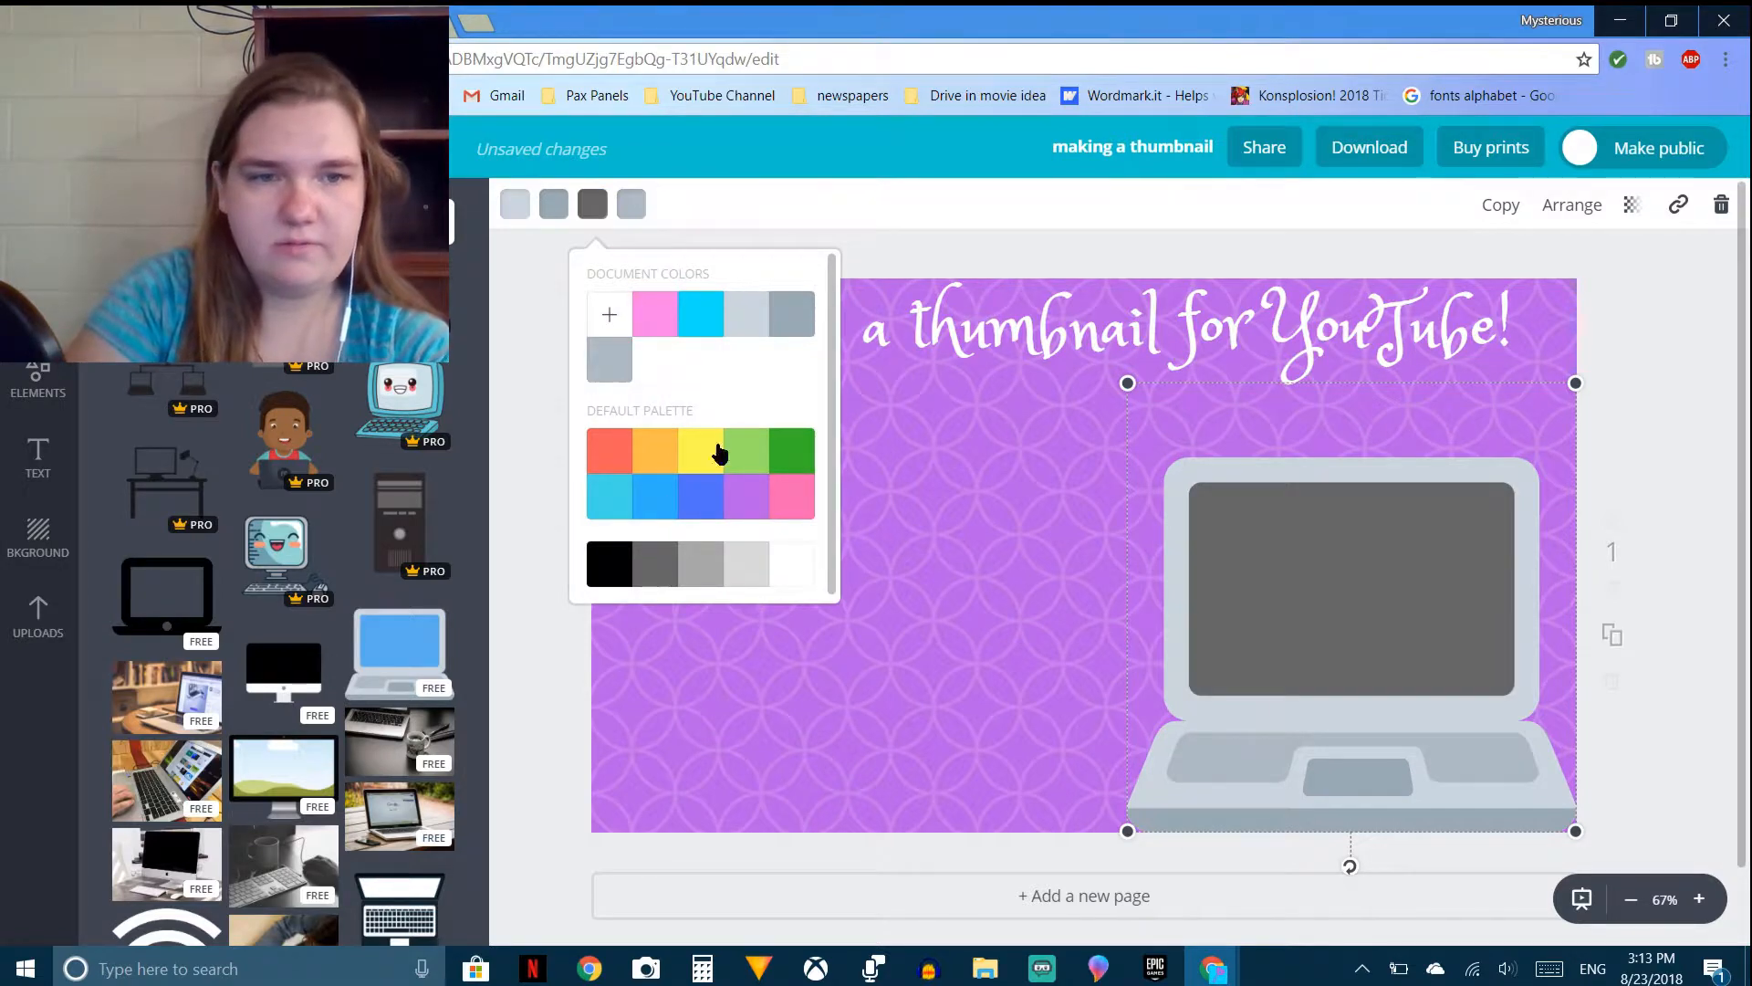
left_click(629, 208)
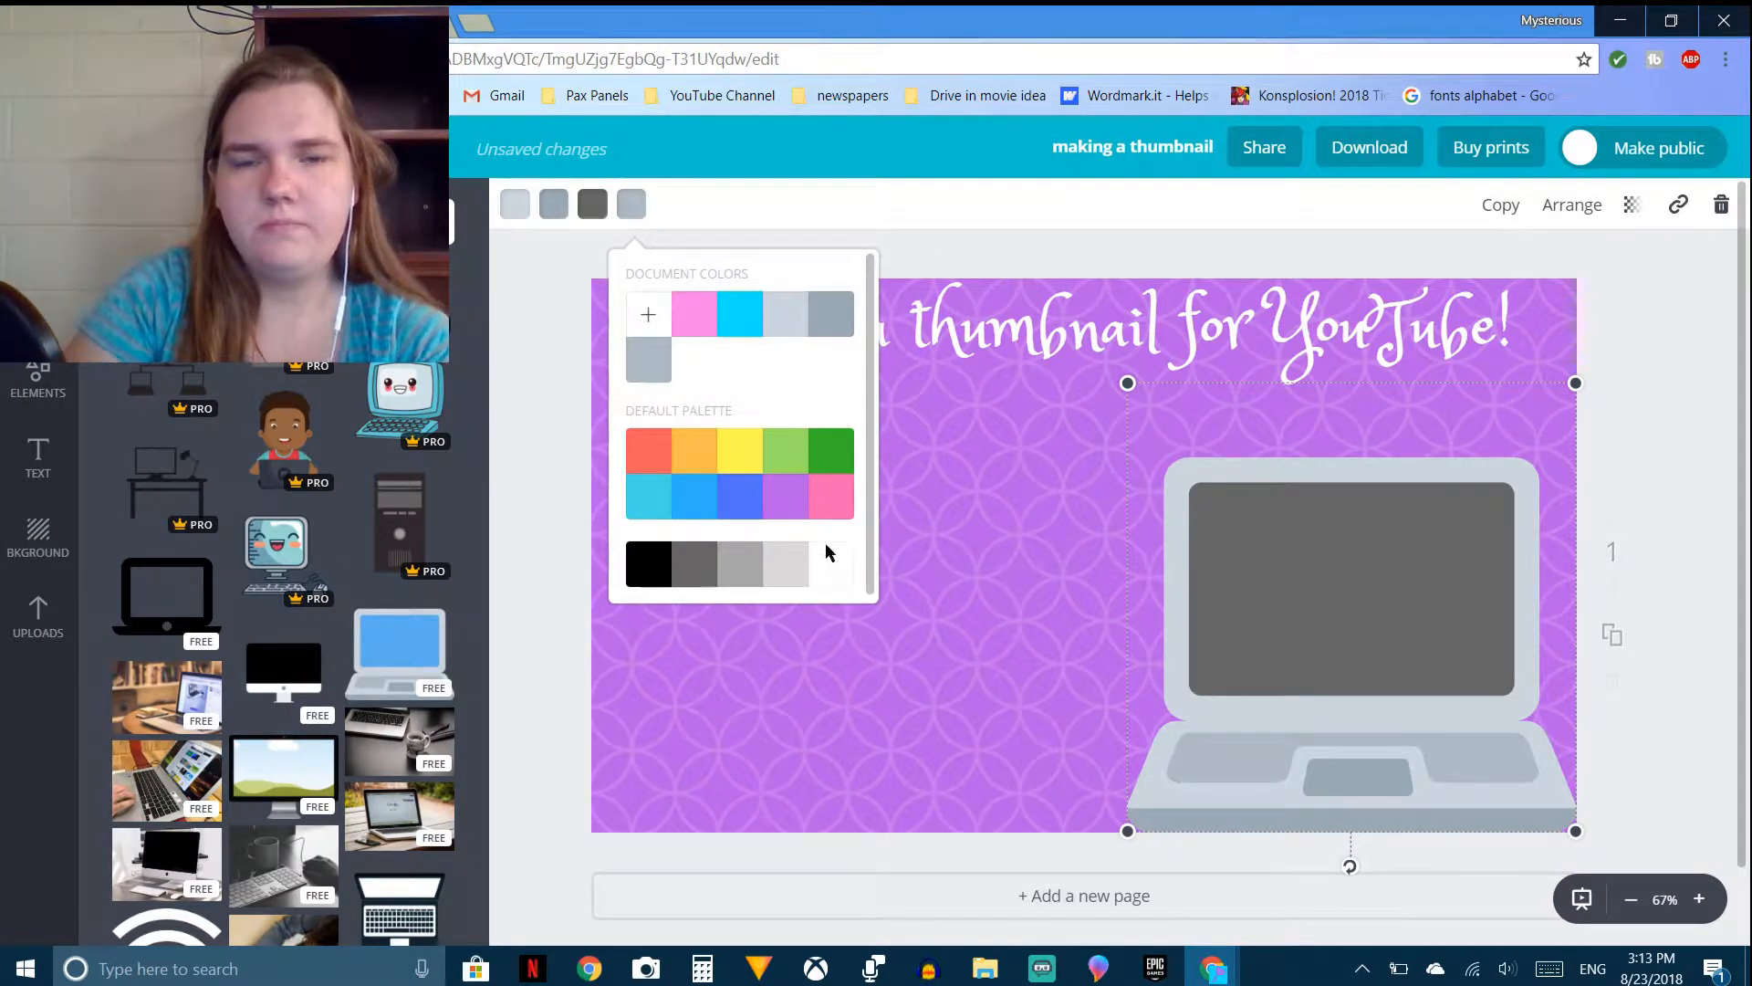
left_click(650, 566)
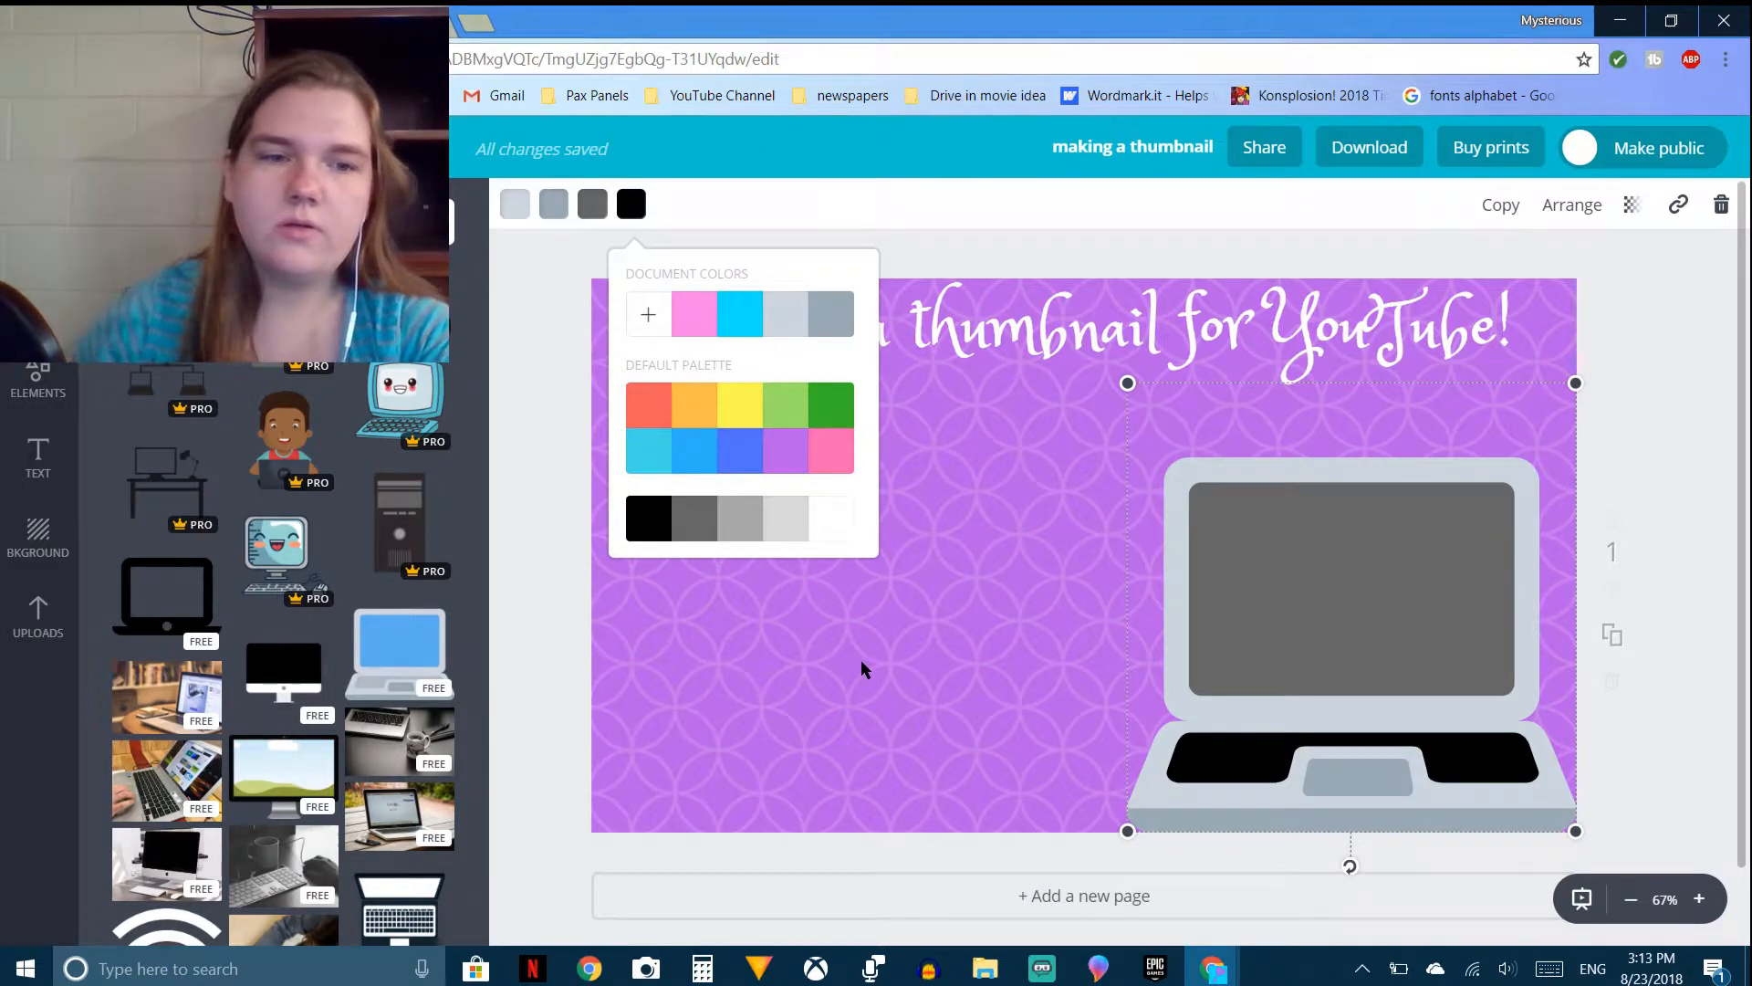
left_click(917, 621)
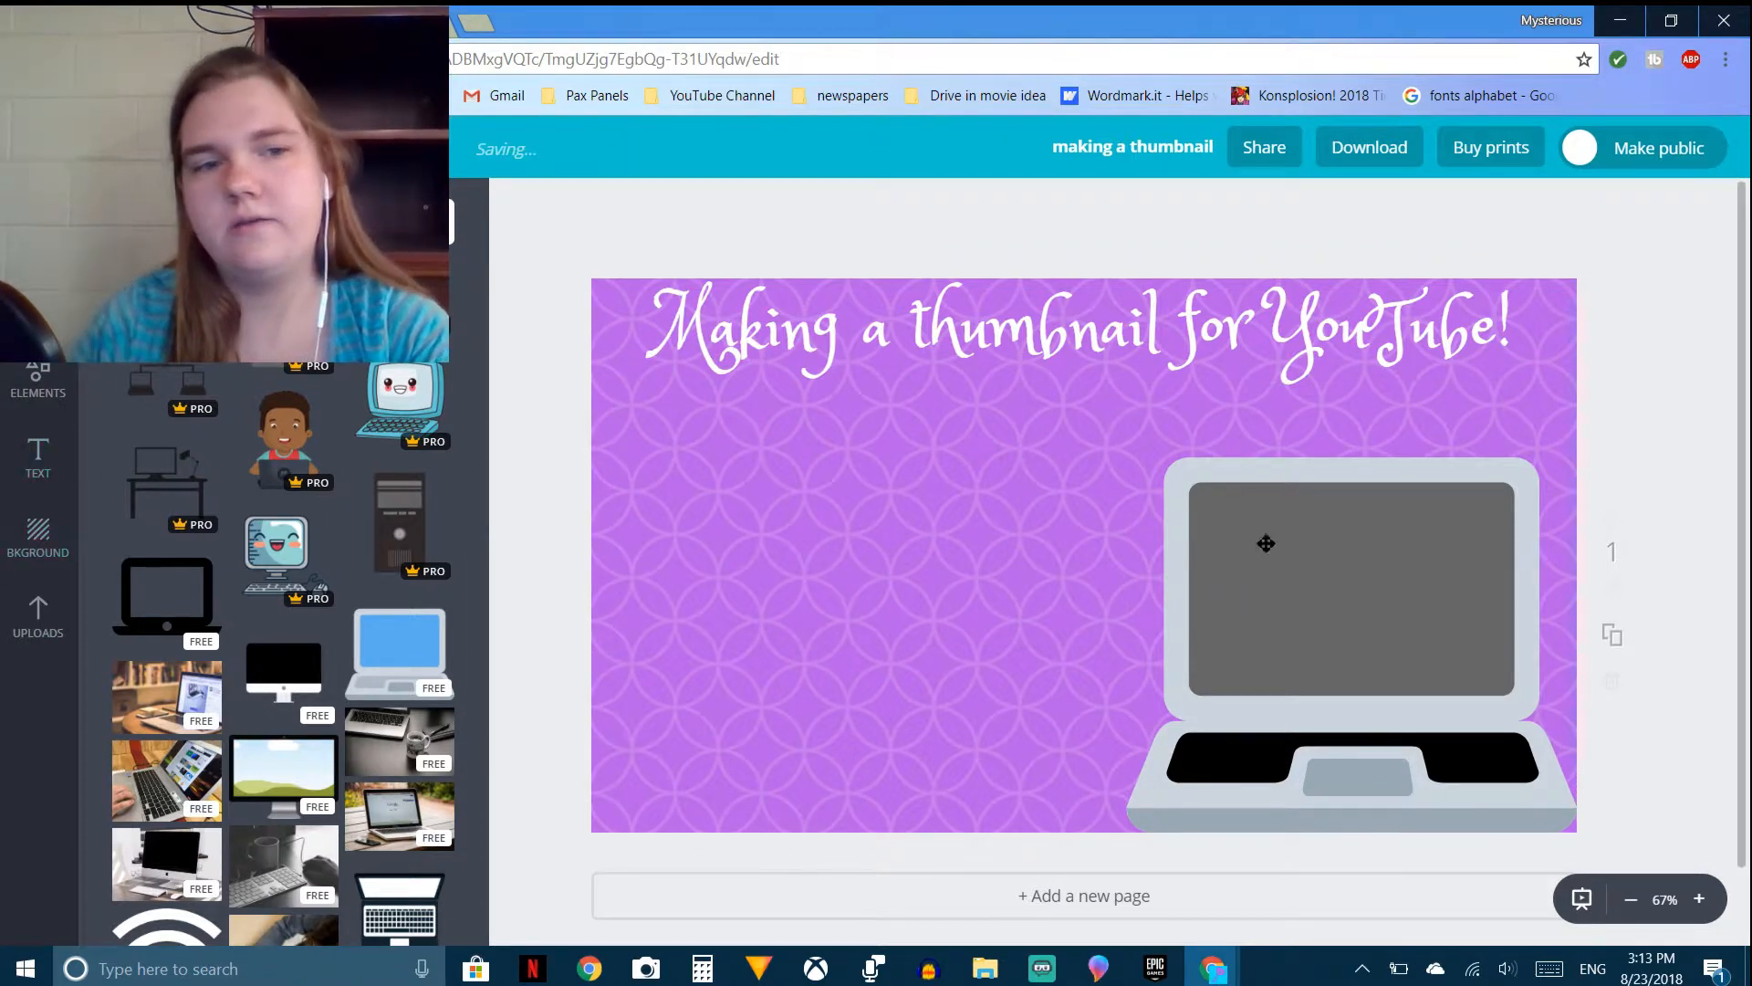
Step: Add the uploaded penguin video screenshot to the page, shrink it to about two thirds of the laptop screen's width, and place it against the screen's left edge
left_click(37, 613)
scroll(401, 730, "down", 3)
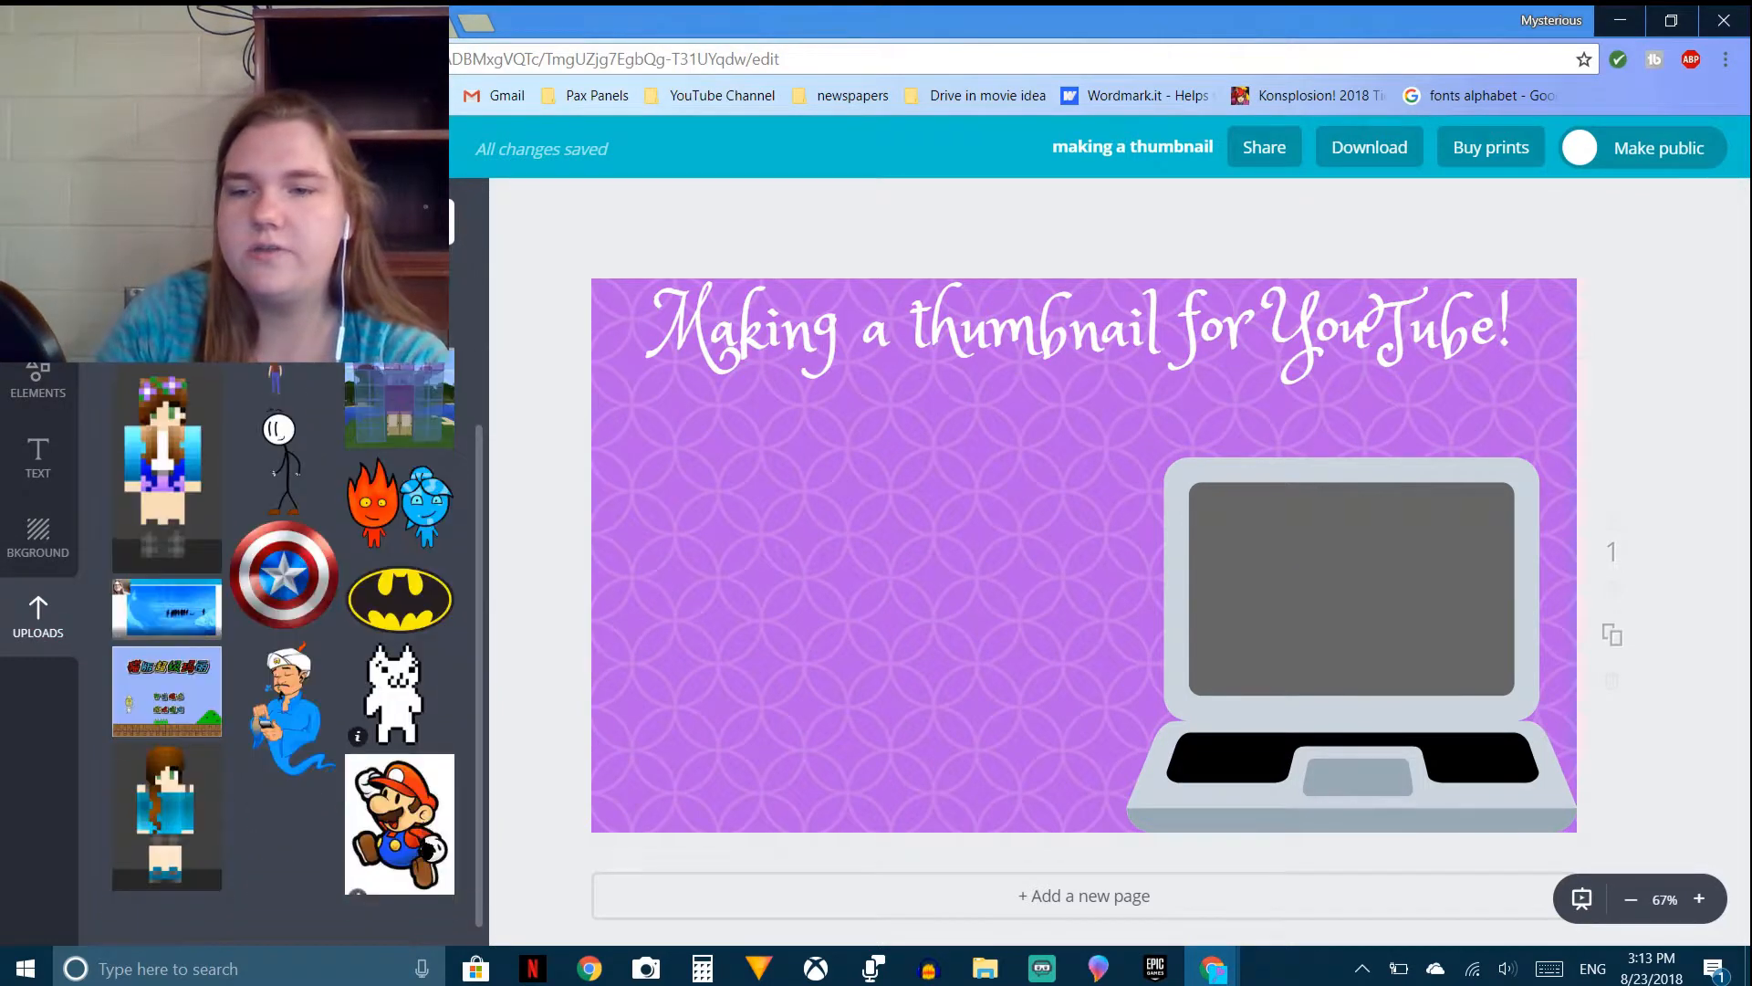
left_click(167, 585)
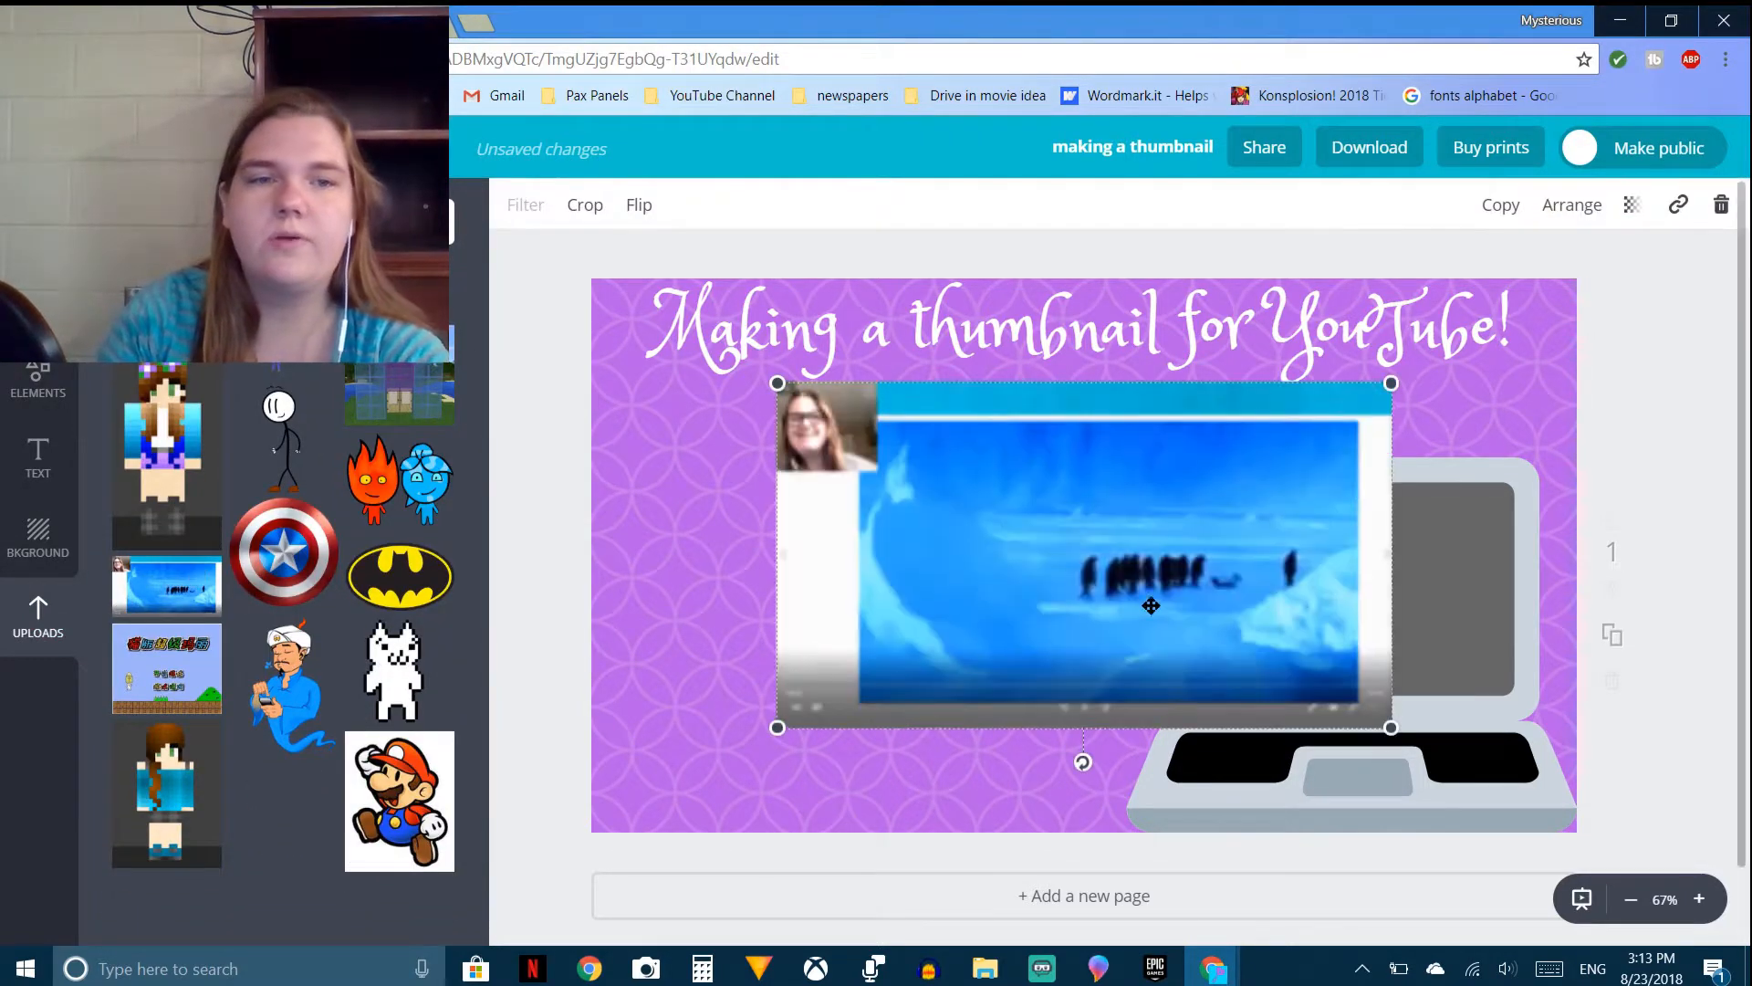
left_click_drag(1391, 383, 1103, 545)
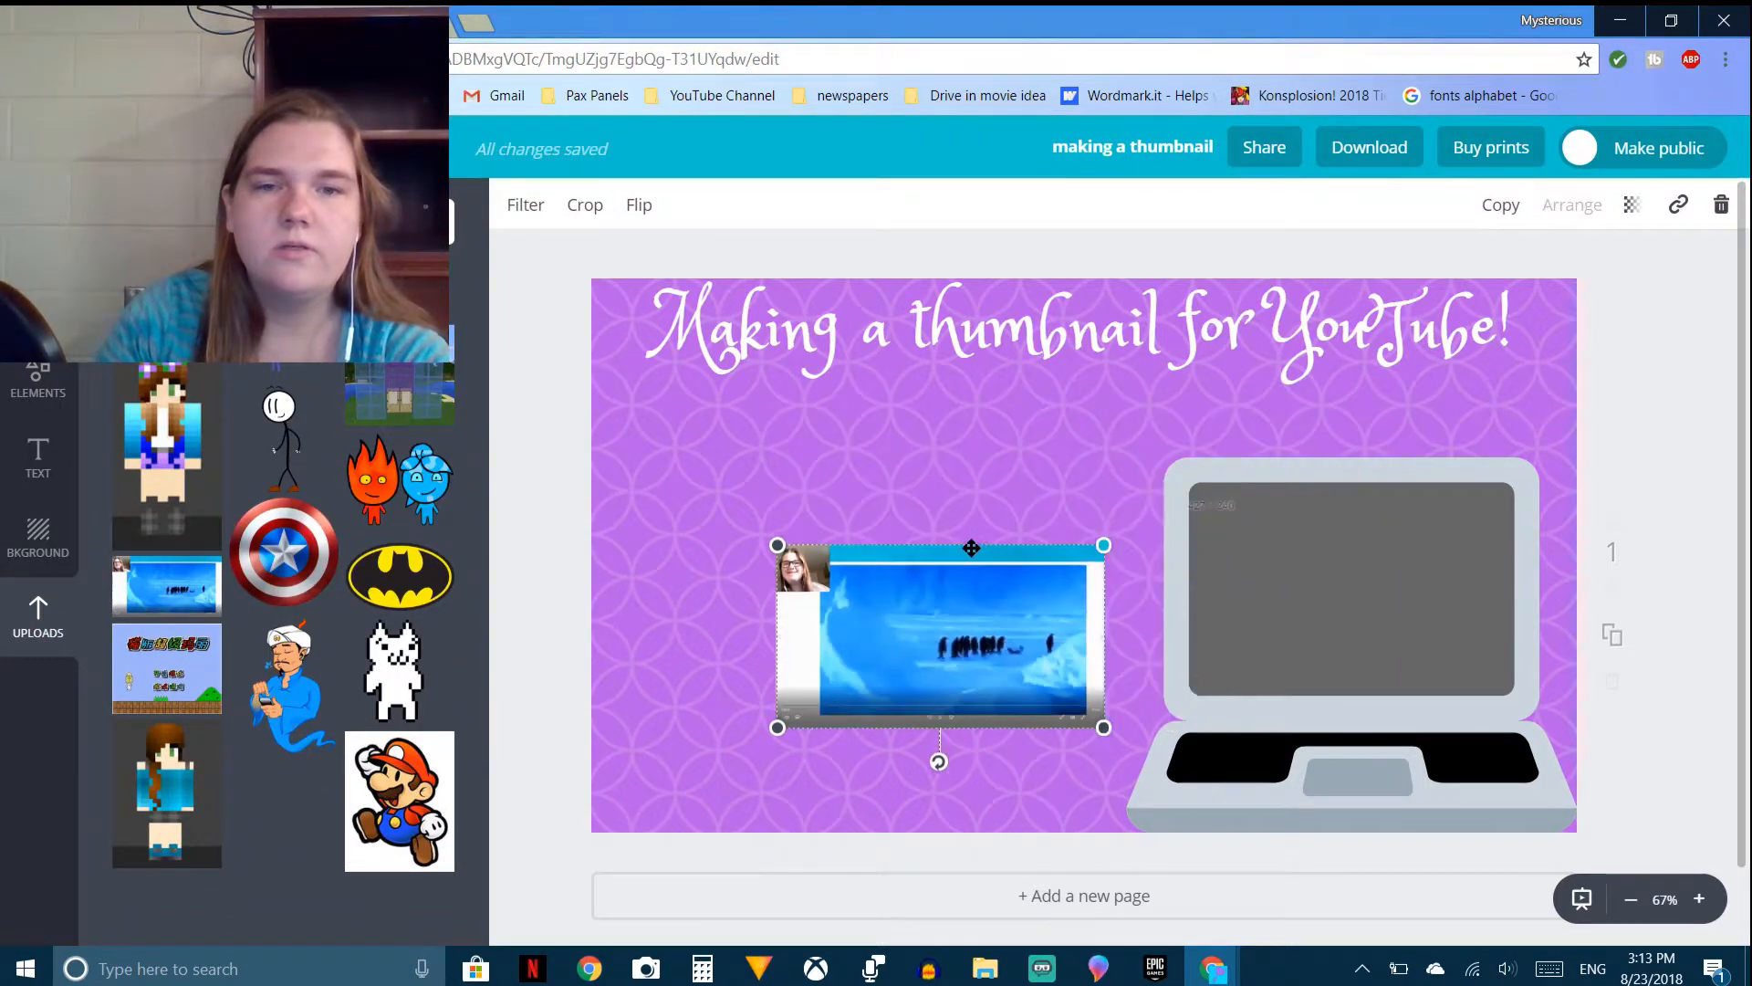
left_click_drag(971, 547, 965, 553)
left_click_drag(872, 688, 1286, 621)
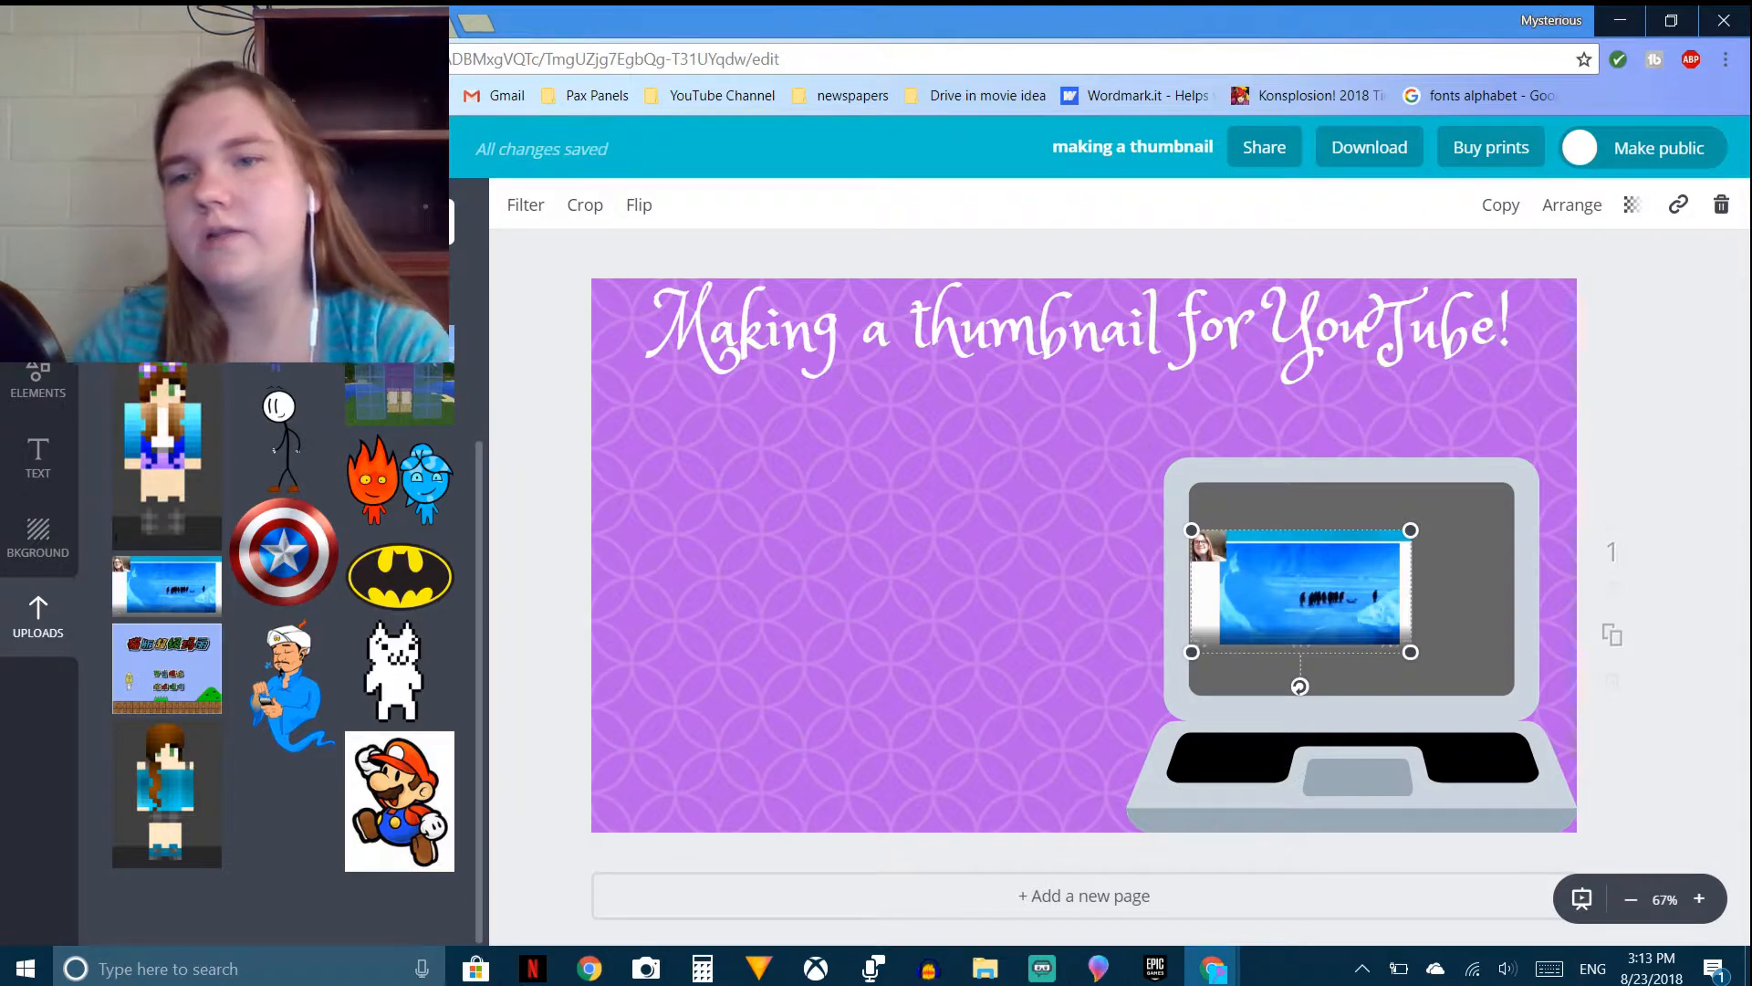
Step: Find the free red play logo under "youtube", place it small in the laptop screen's top-left corner, and nudge the penguin screenshot up beneath it
scroll(347, 390, "up", 4)
left_click(39, 219)
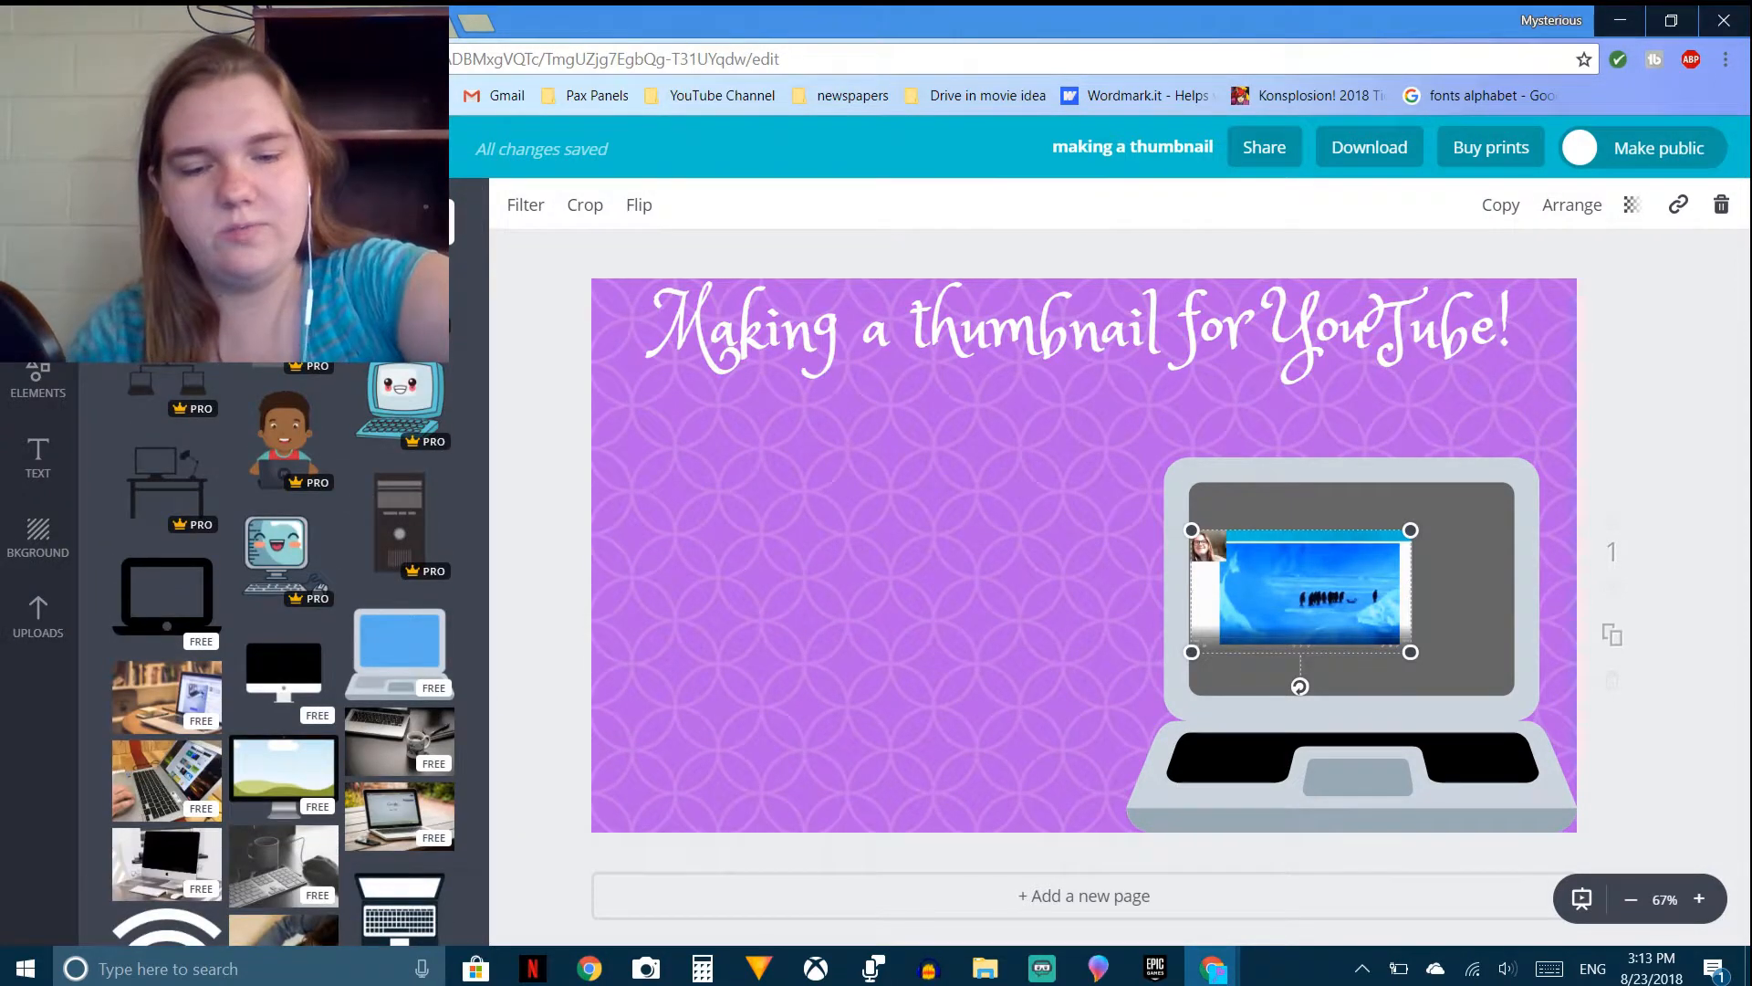
key("Return")
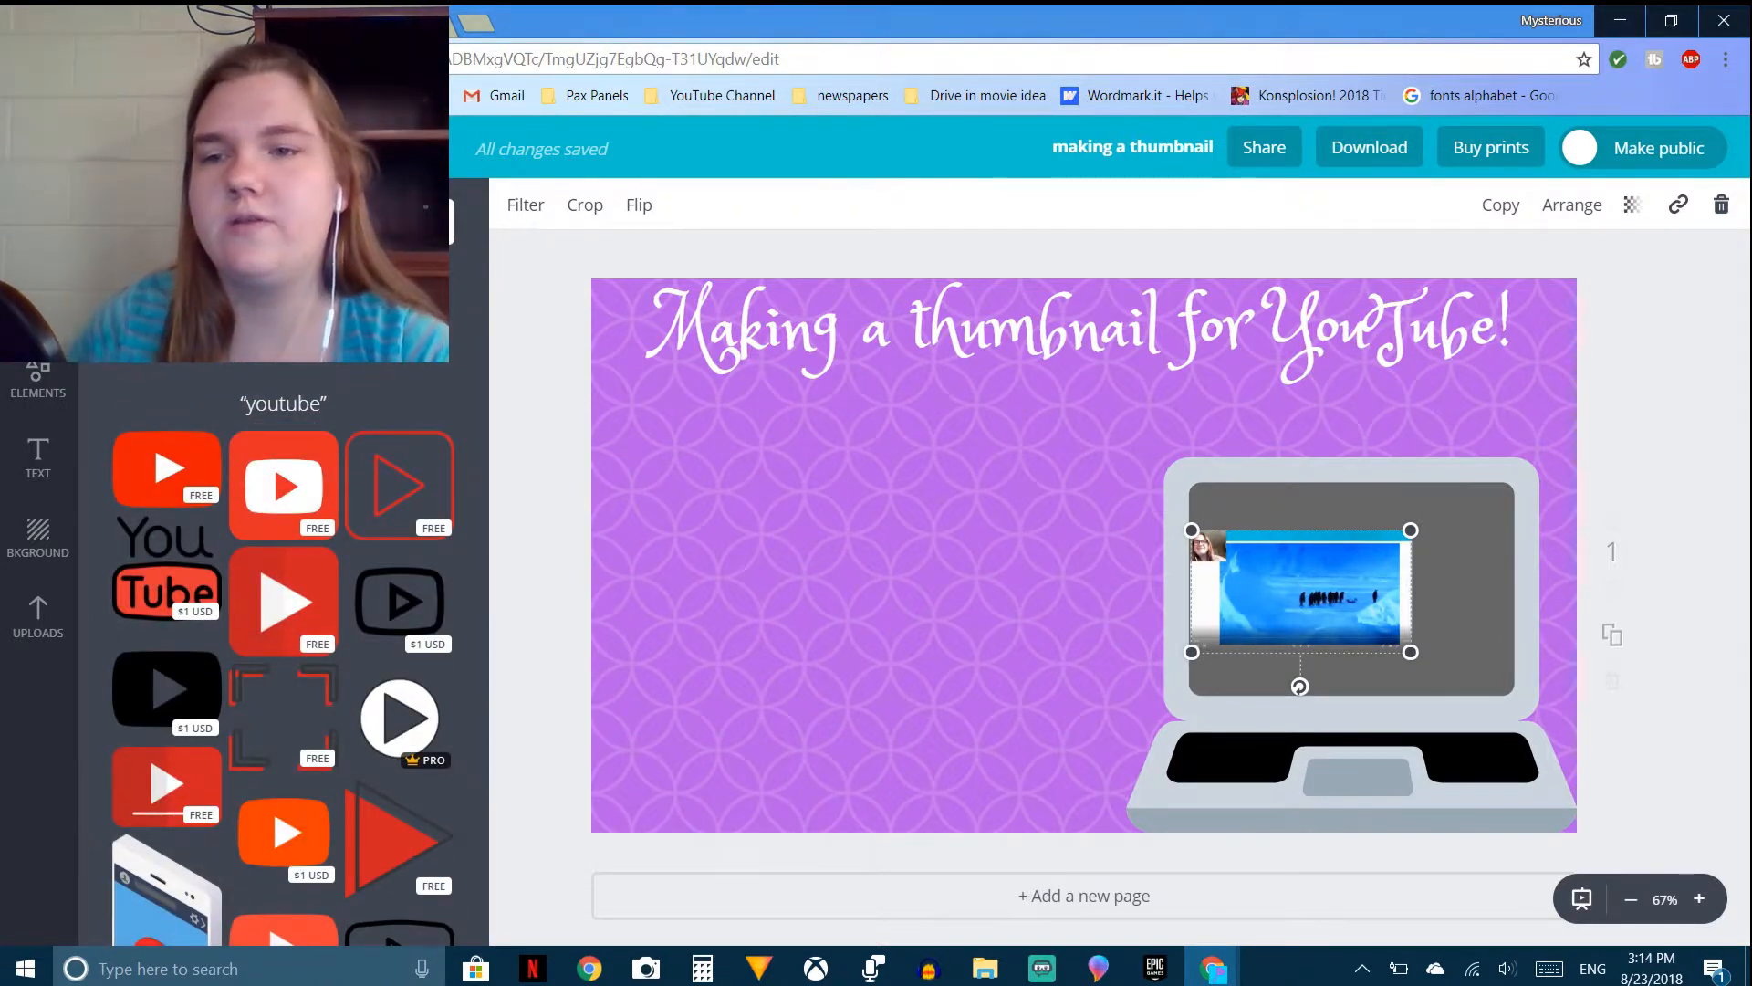
left_click(178, 497)
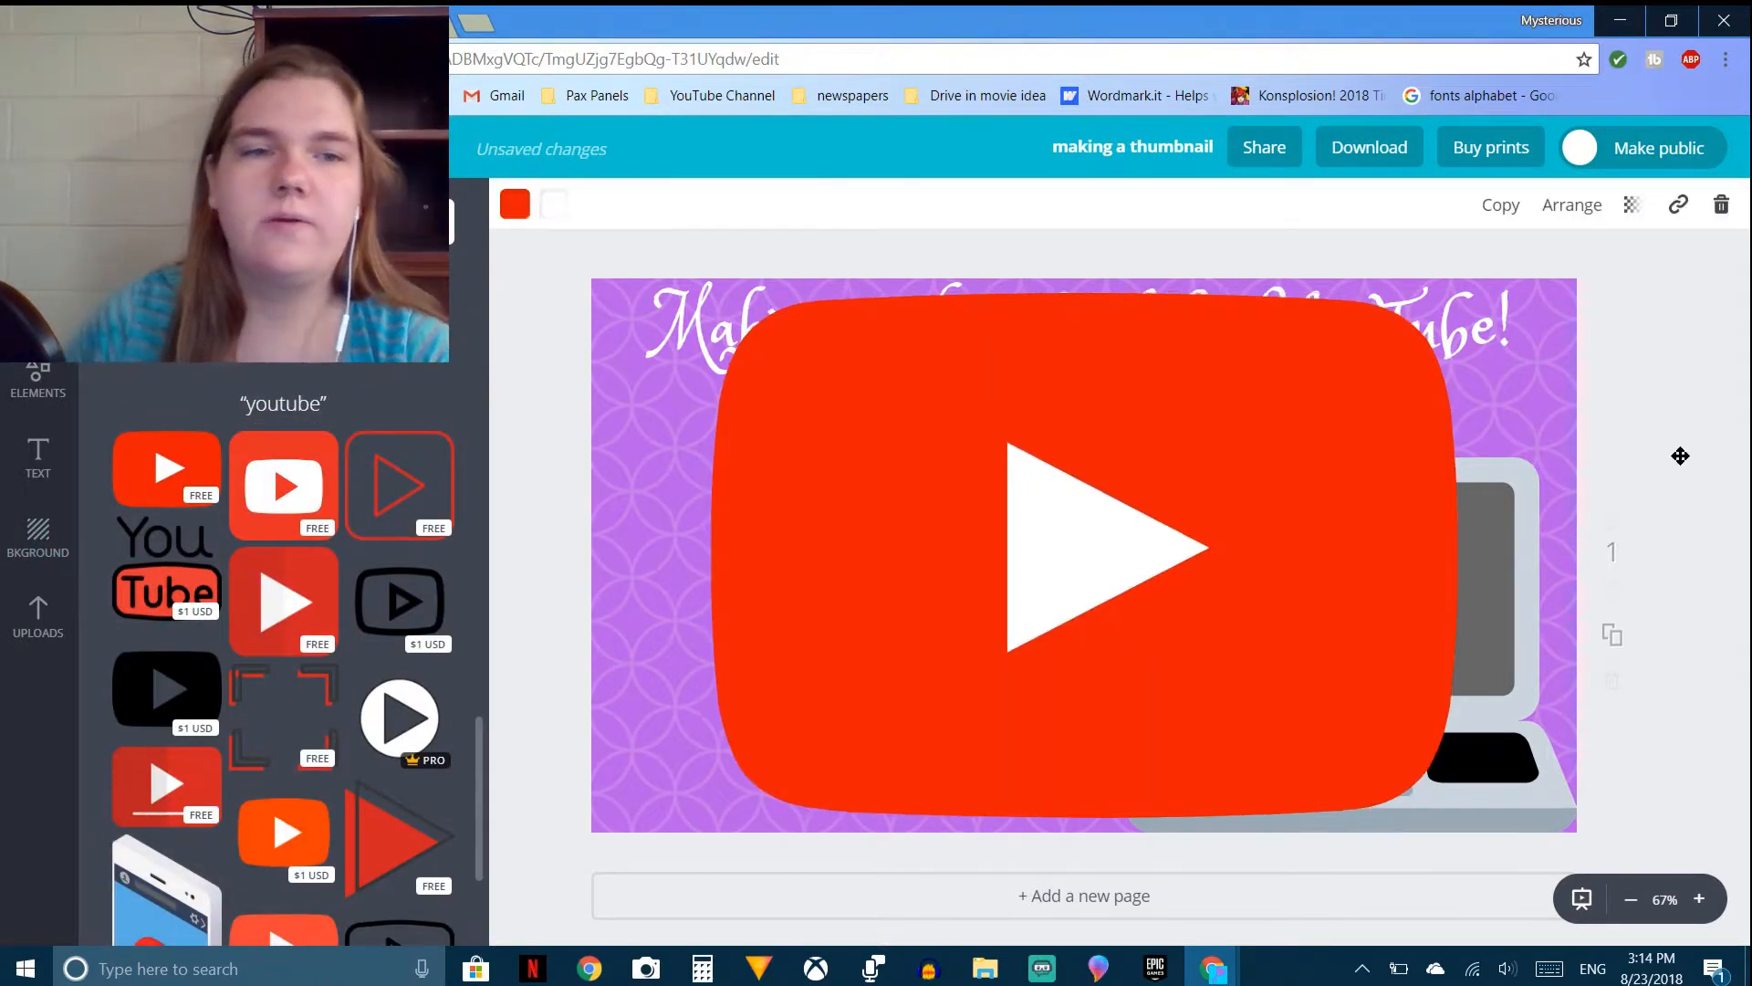
left_click_drag(1455, 293, 1214, 486)
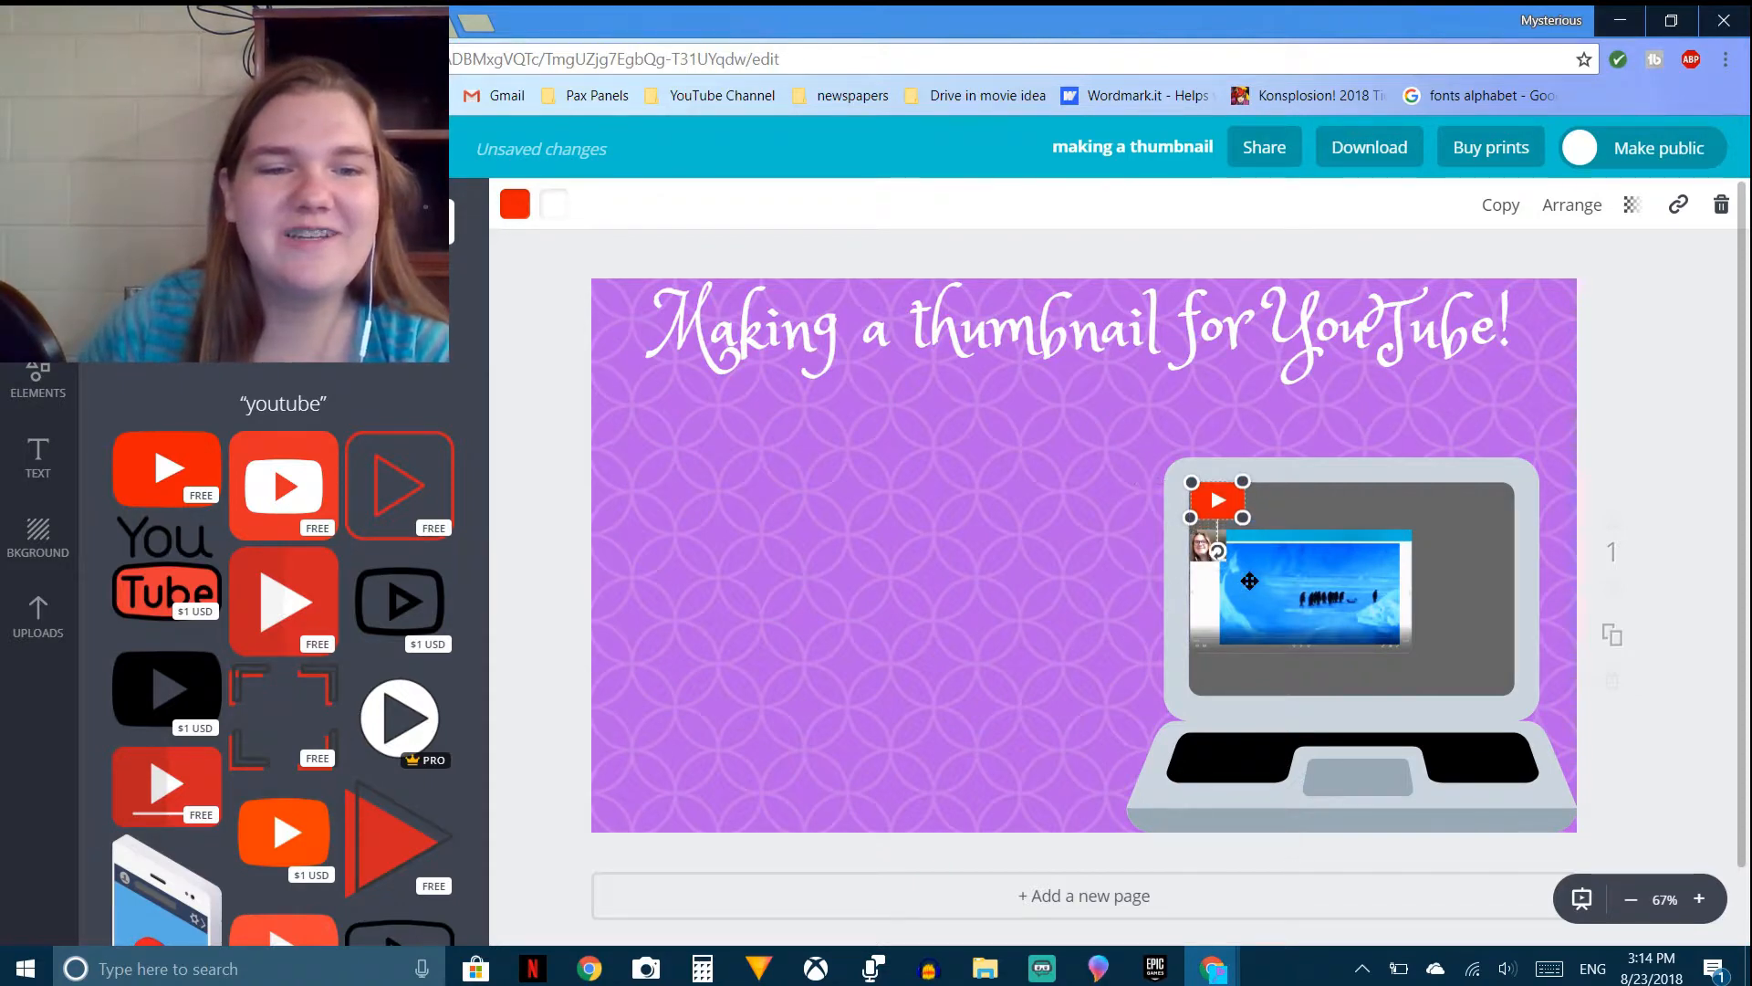
left_click_drag(1249, 580, 1258, 566)
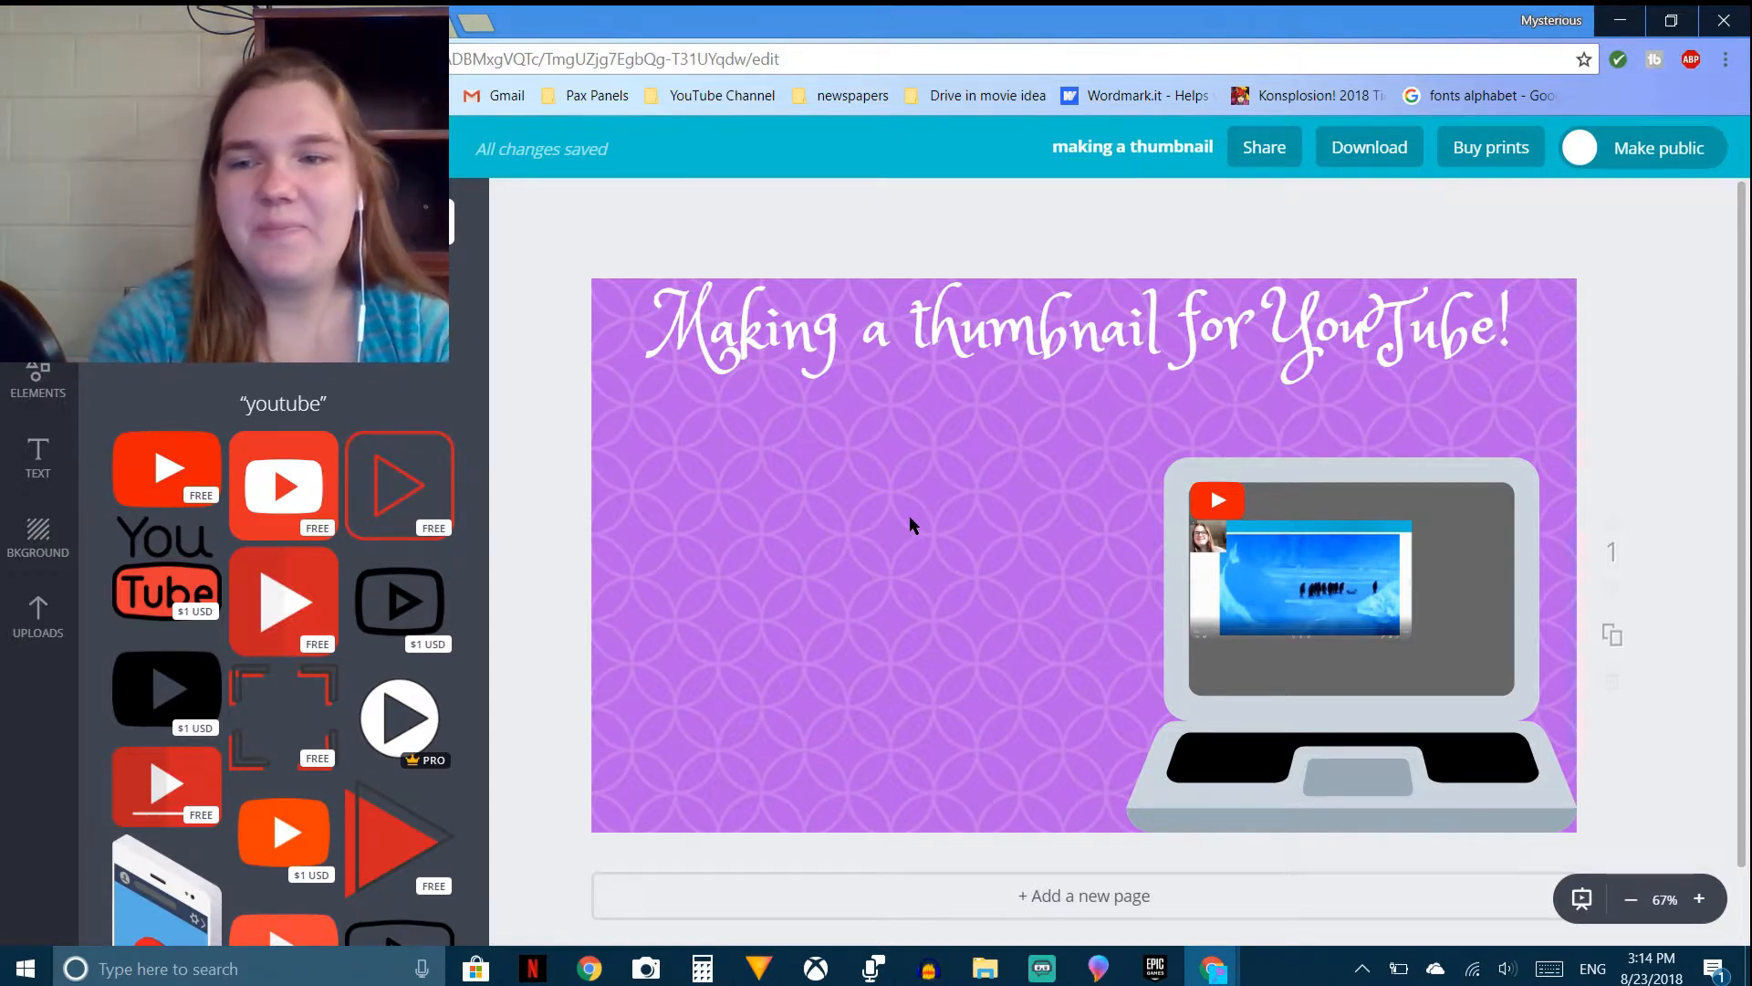
Step: Add the uploaded turquoise image with the purple heart, shrink it to a small thumbnail, and place it beside the penguin screenshot on the laptop screen
left_click(35, 616)
scroll(123, 857, "down", 6)
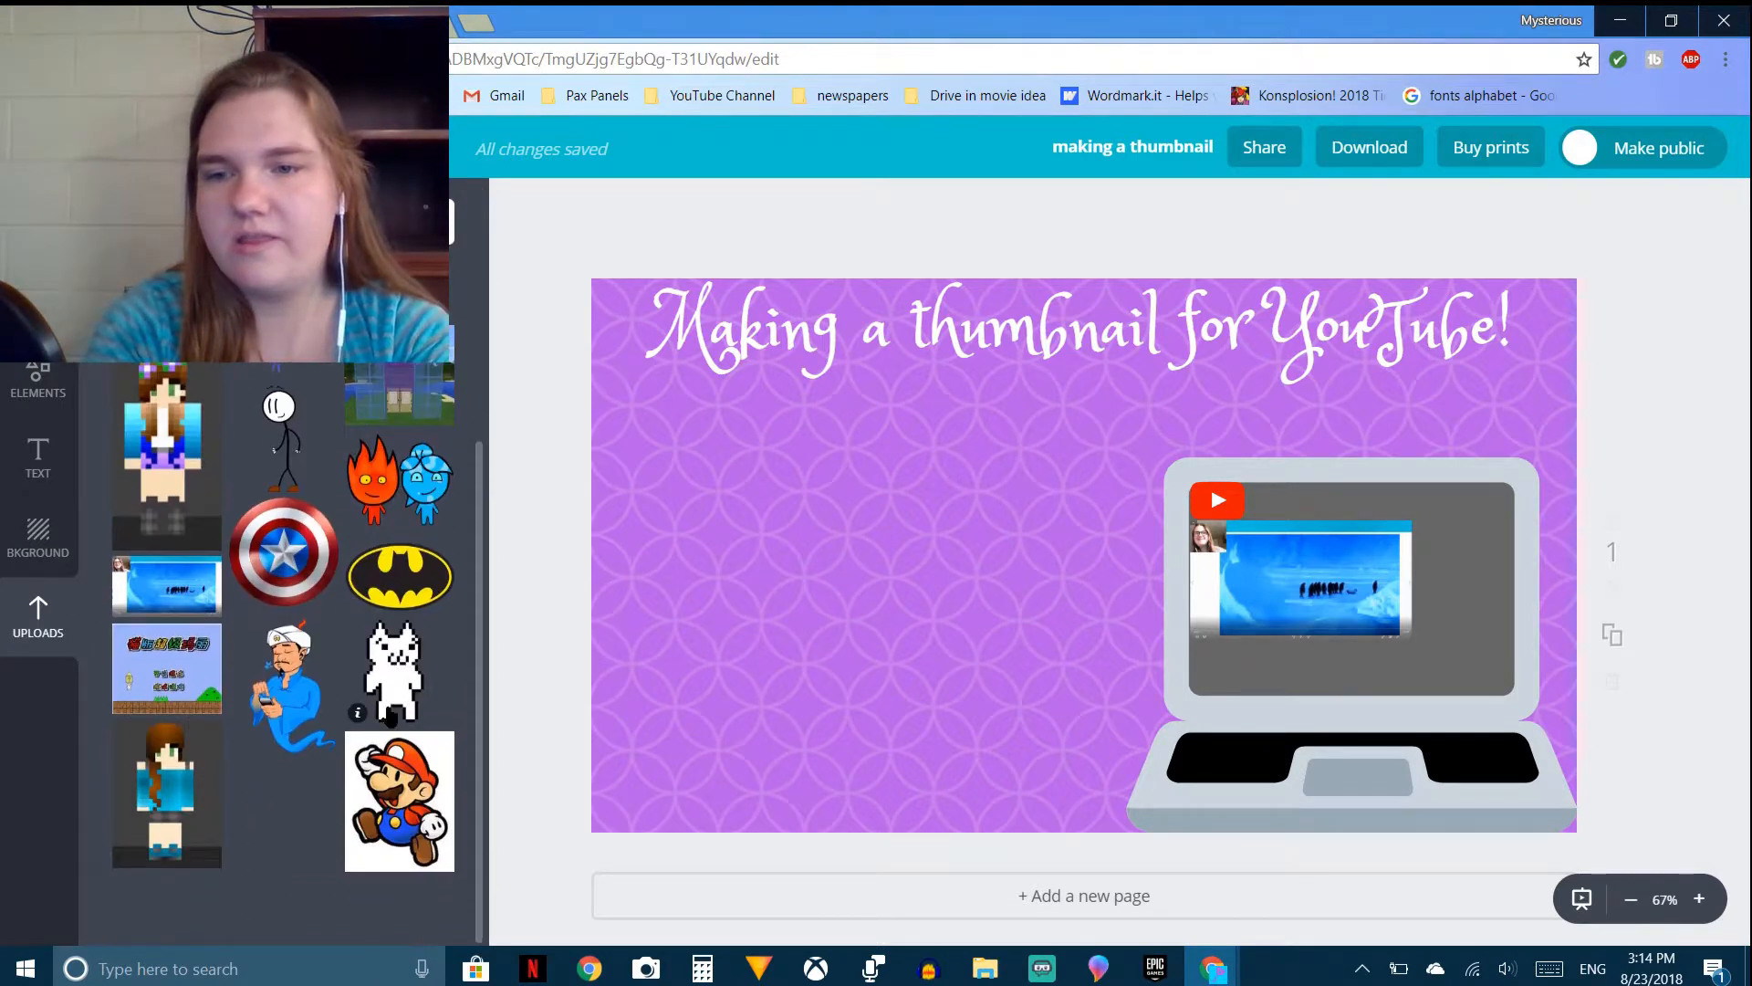
scroll(437, 467, "up", 4)
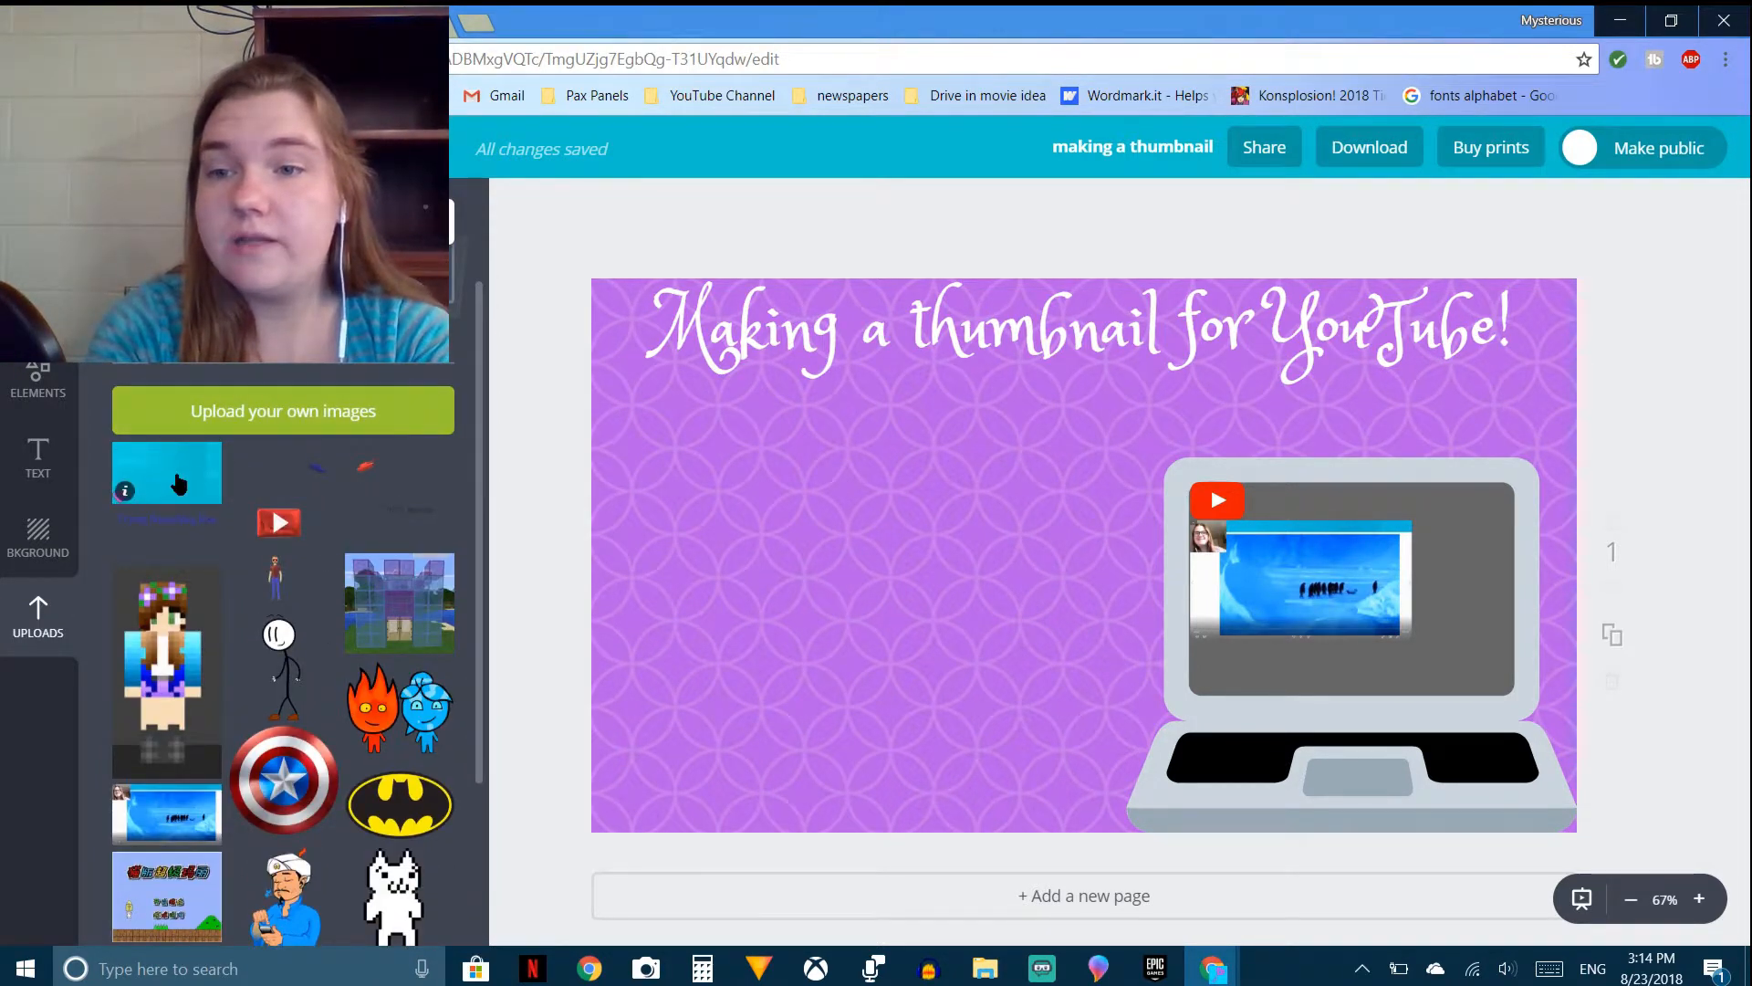
left_click(179, 484)
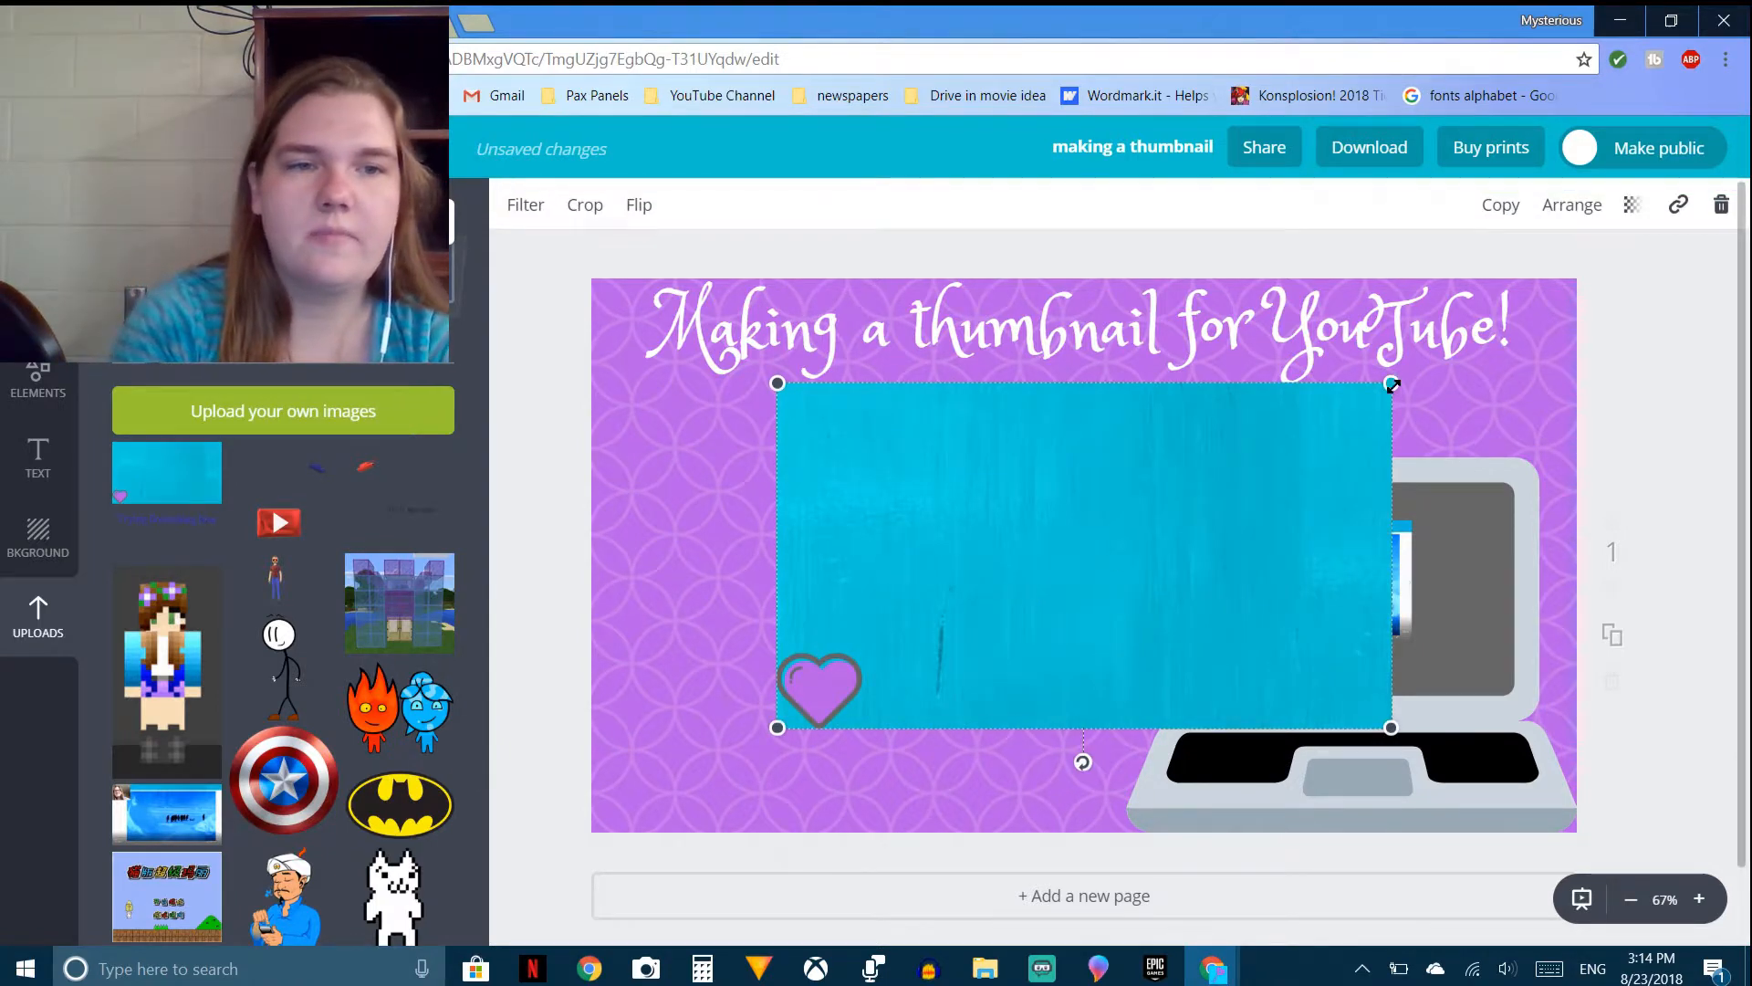
left_click_drag(1393, 385, 919, 648)
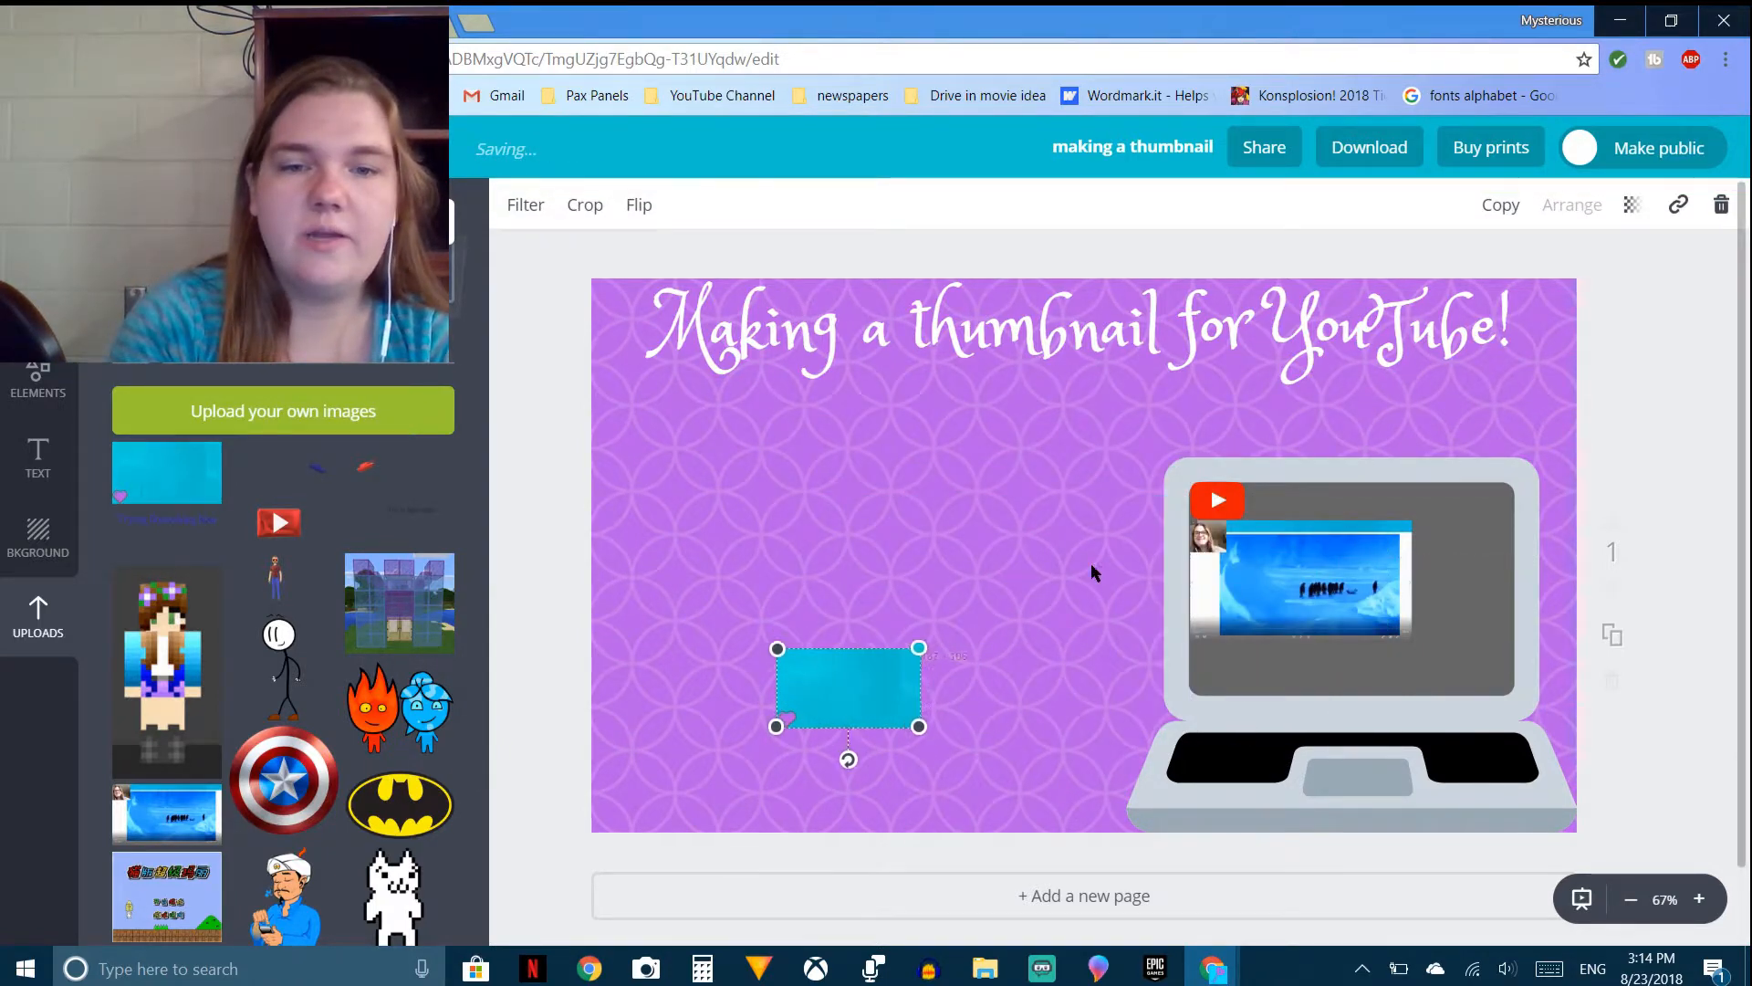
left_click_drag(1092, 566, 1521, 428)
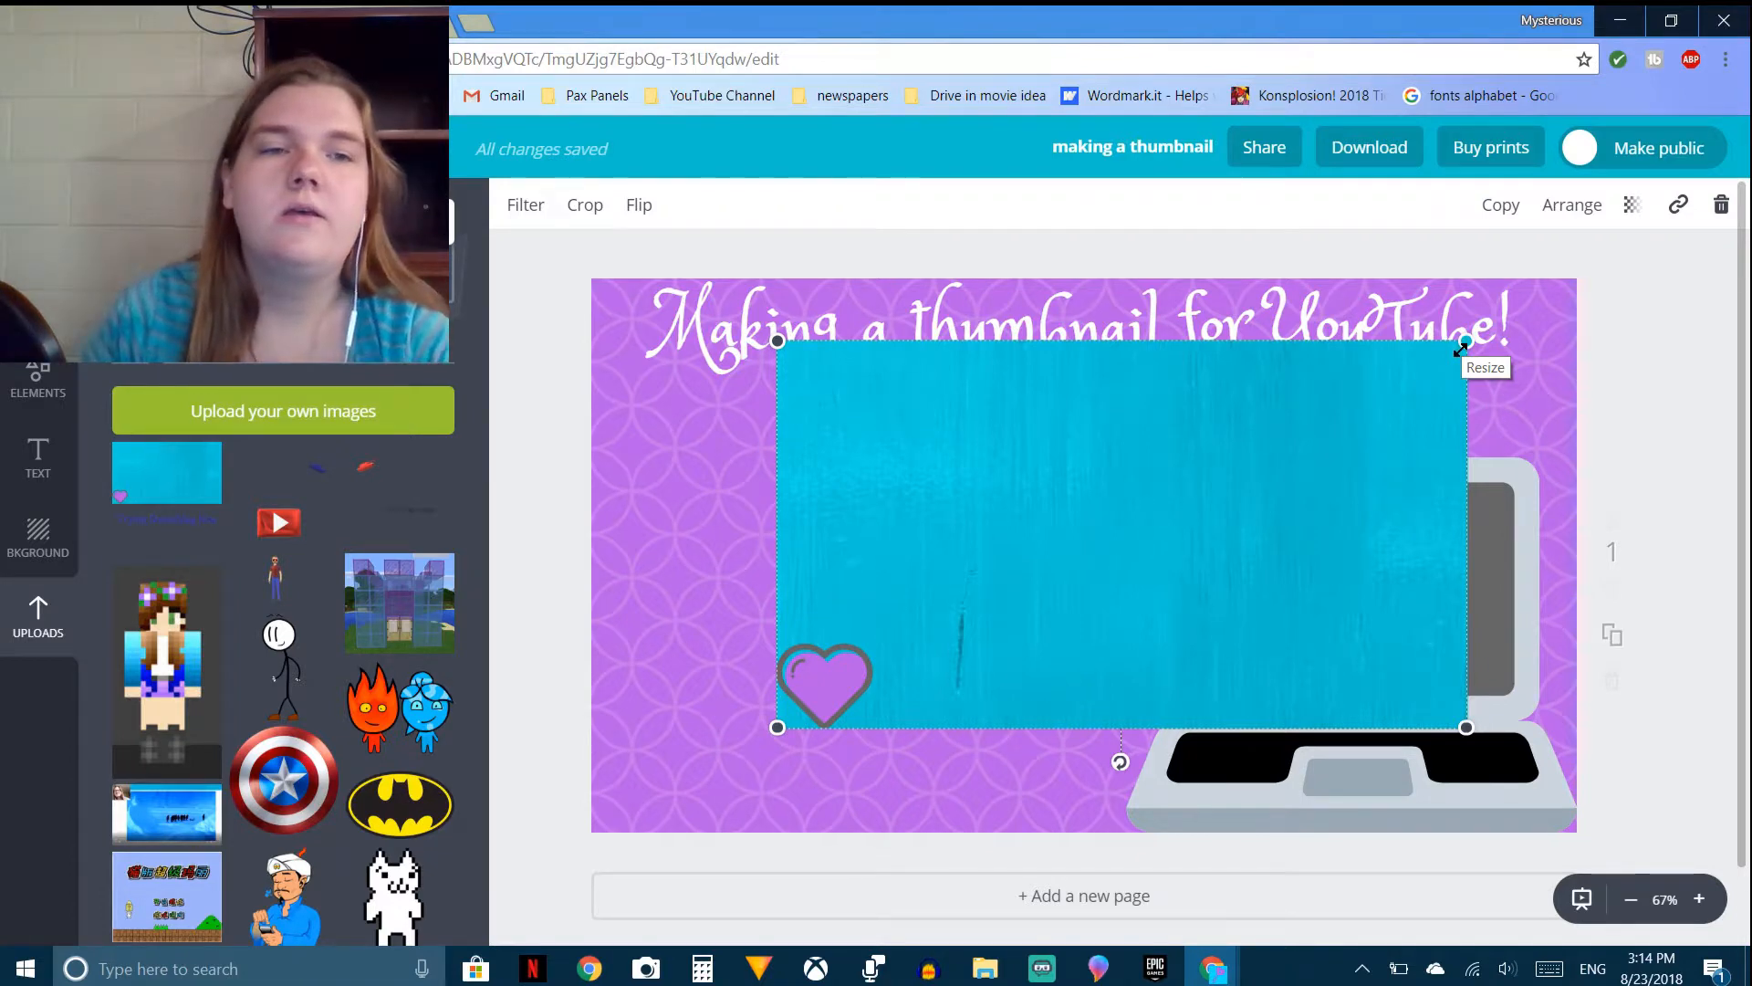
left_click_drag(1461, 347, 1473, 556)
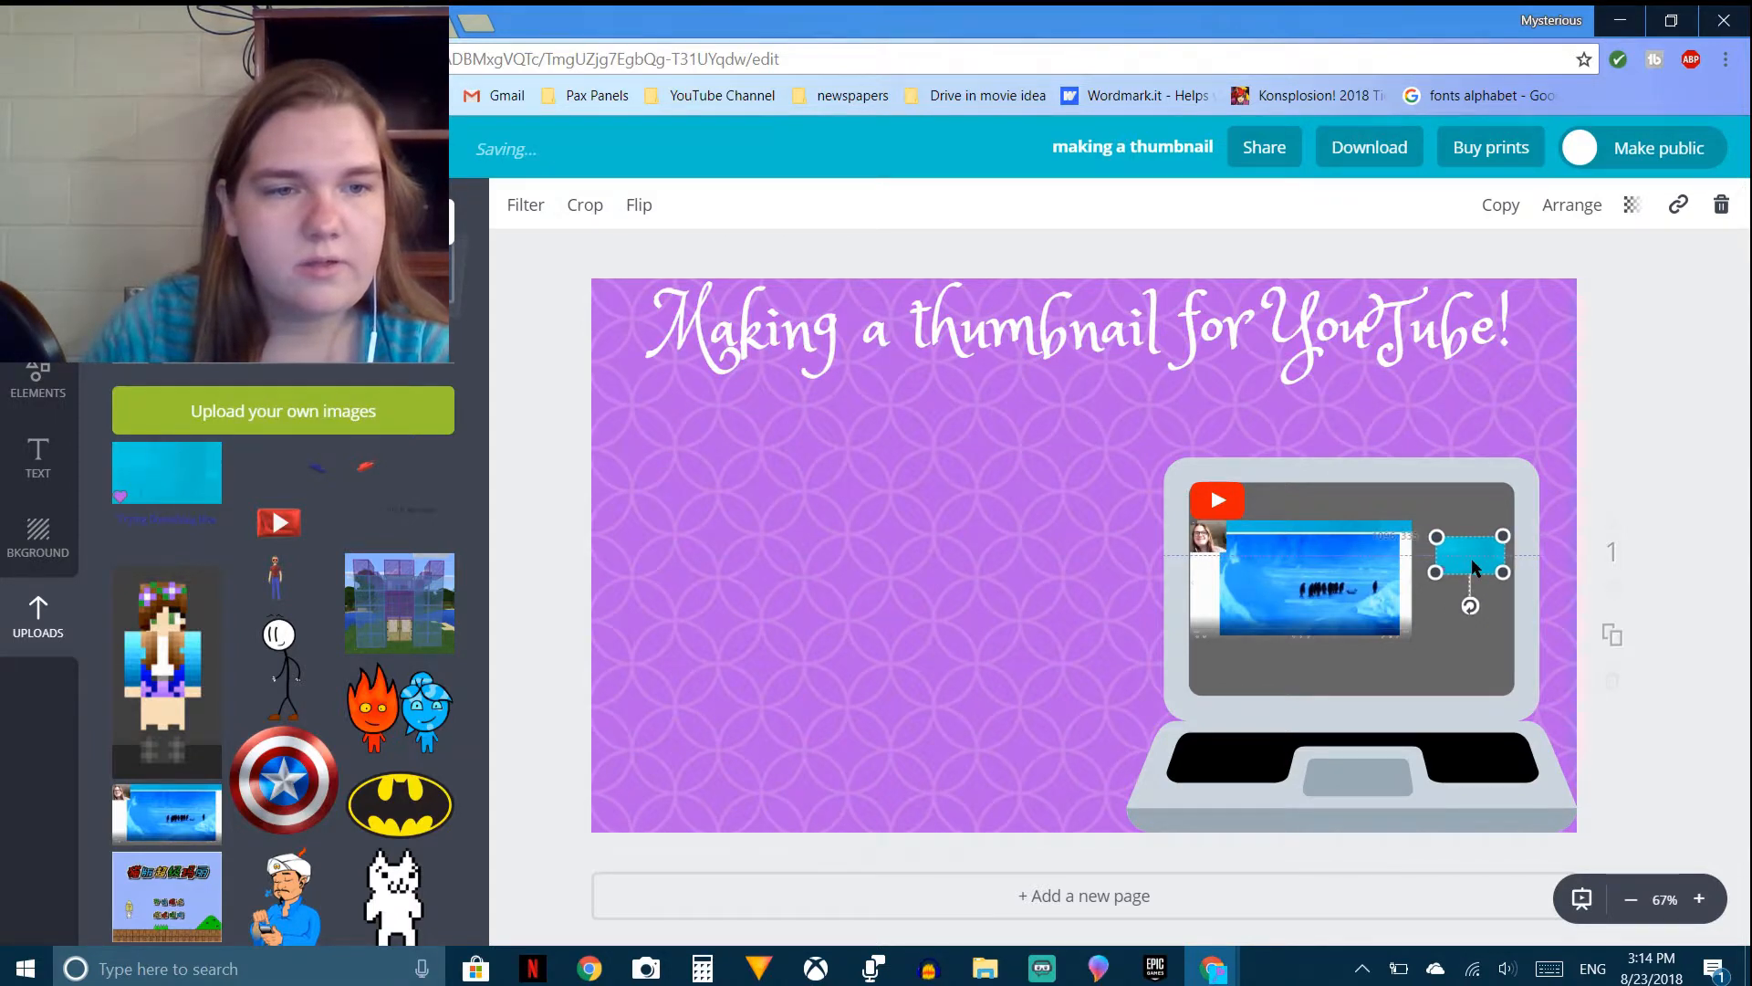
left_click(934, 644)
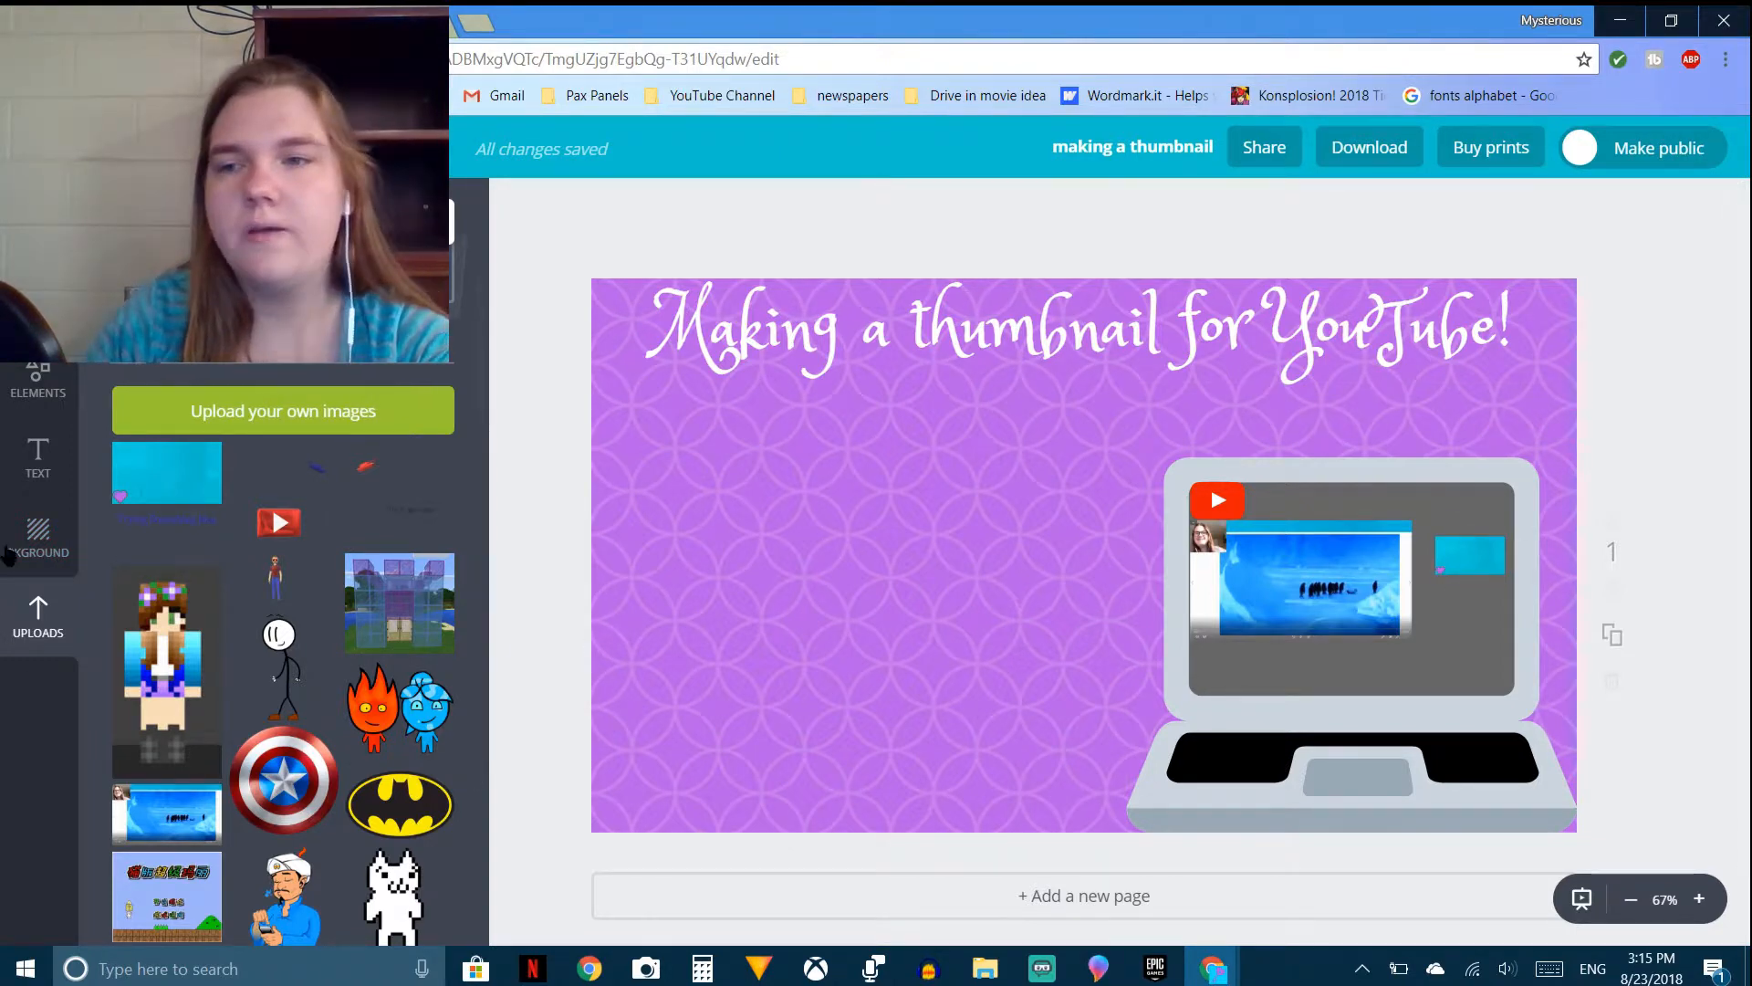
Step: Add the free solid white square with rounded corners from the shape elements to the page
left_click(39, 379)
left_click(174, 449)
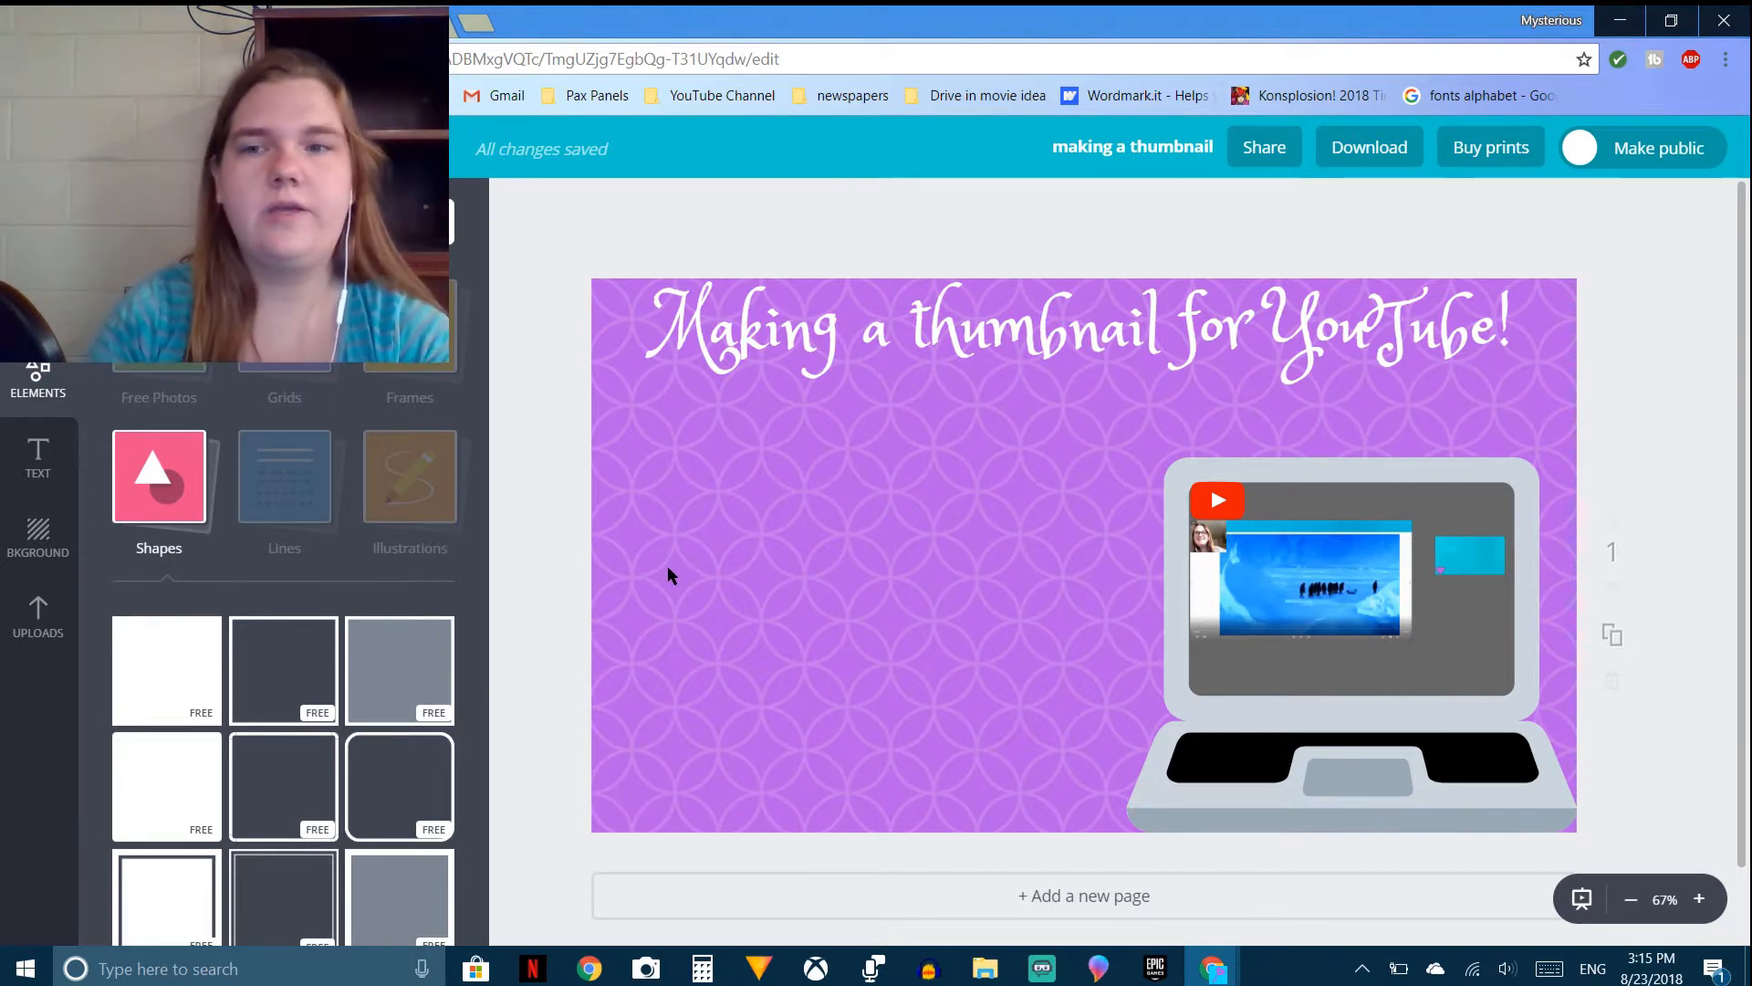
scroll(362, 628, "down", 5)
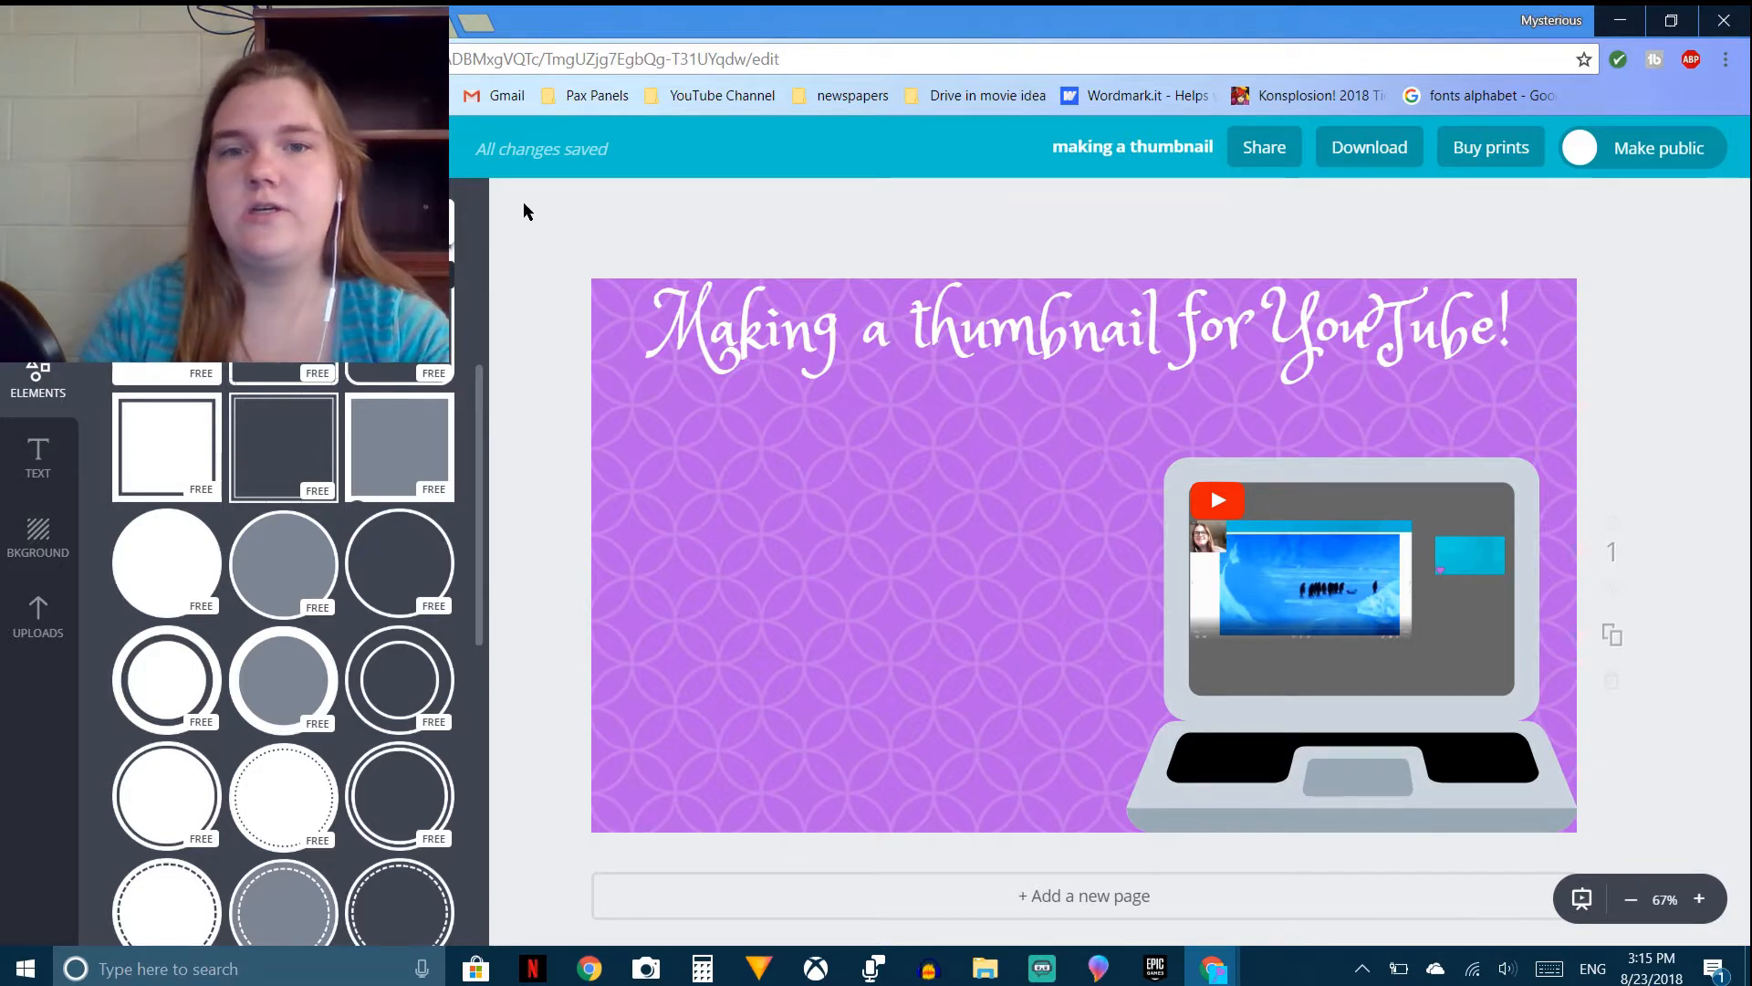
scroll(342, 395, "up", 1)
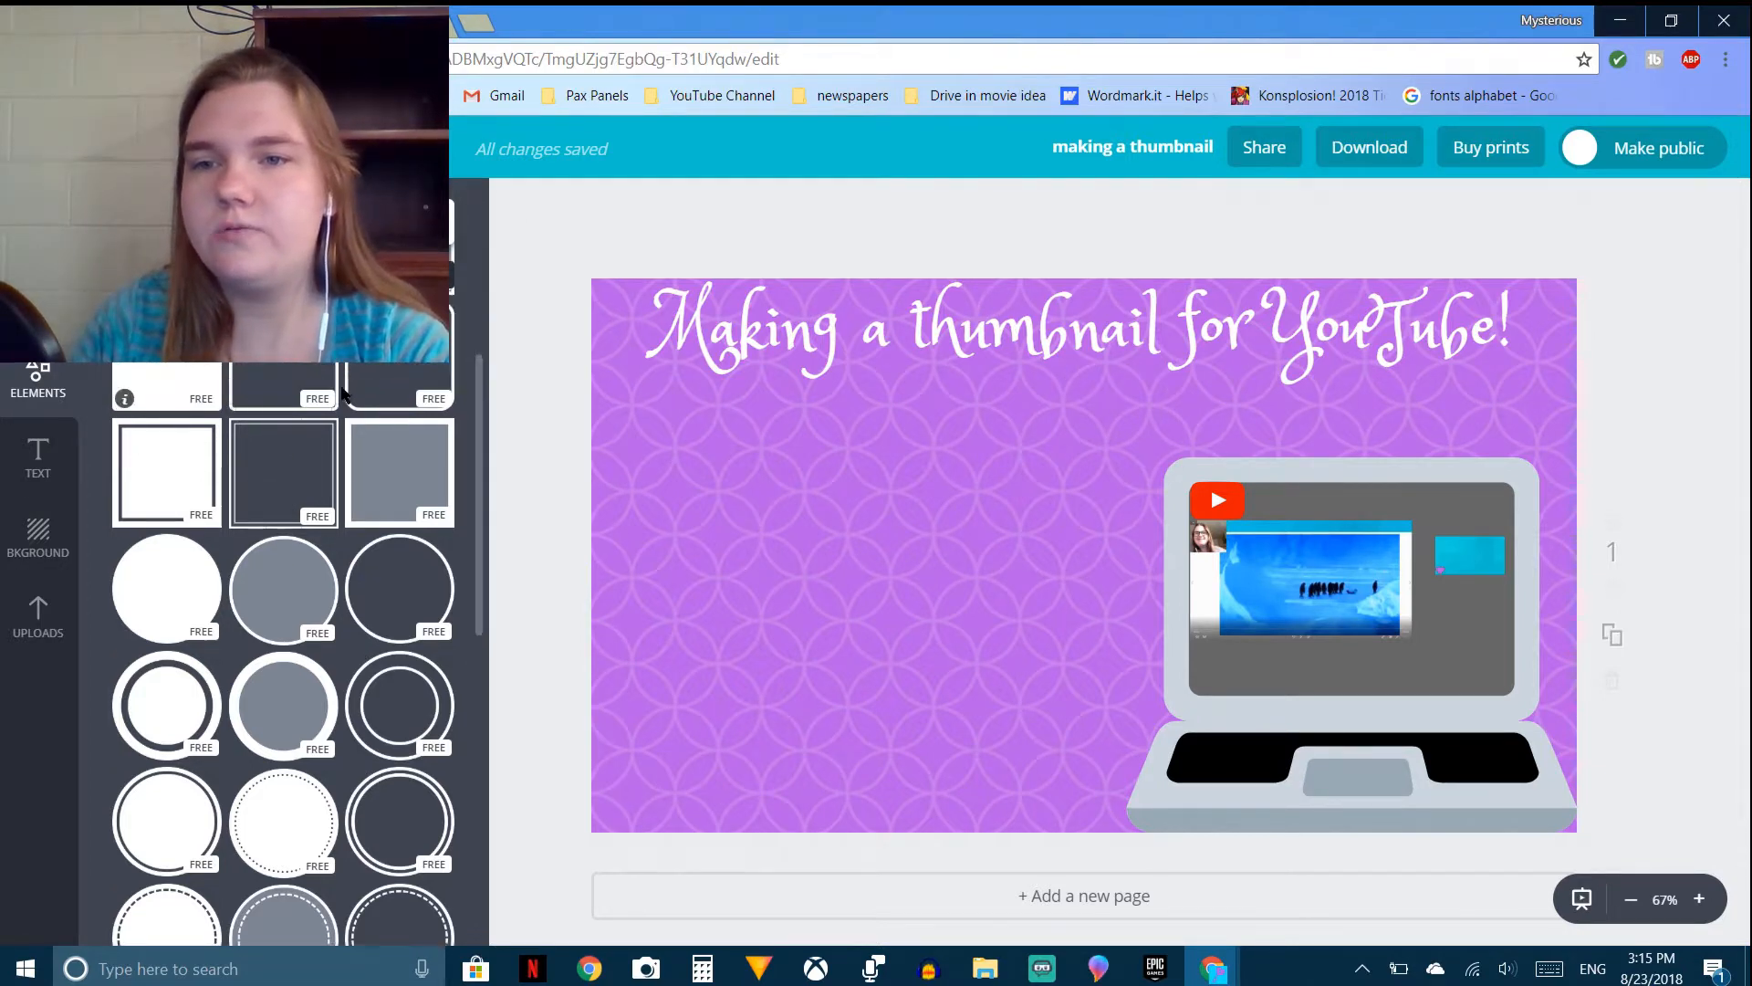
scroll(342, 394, "up", 1)
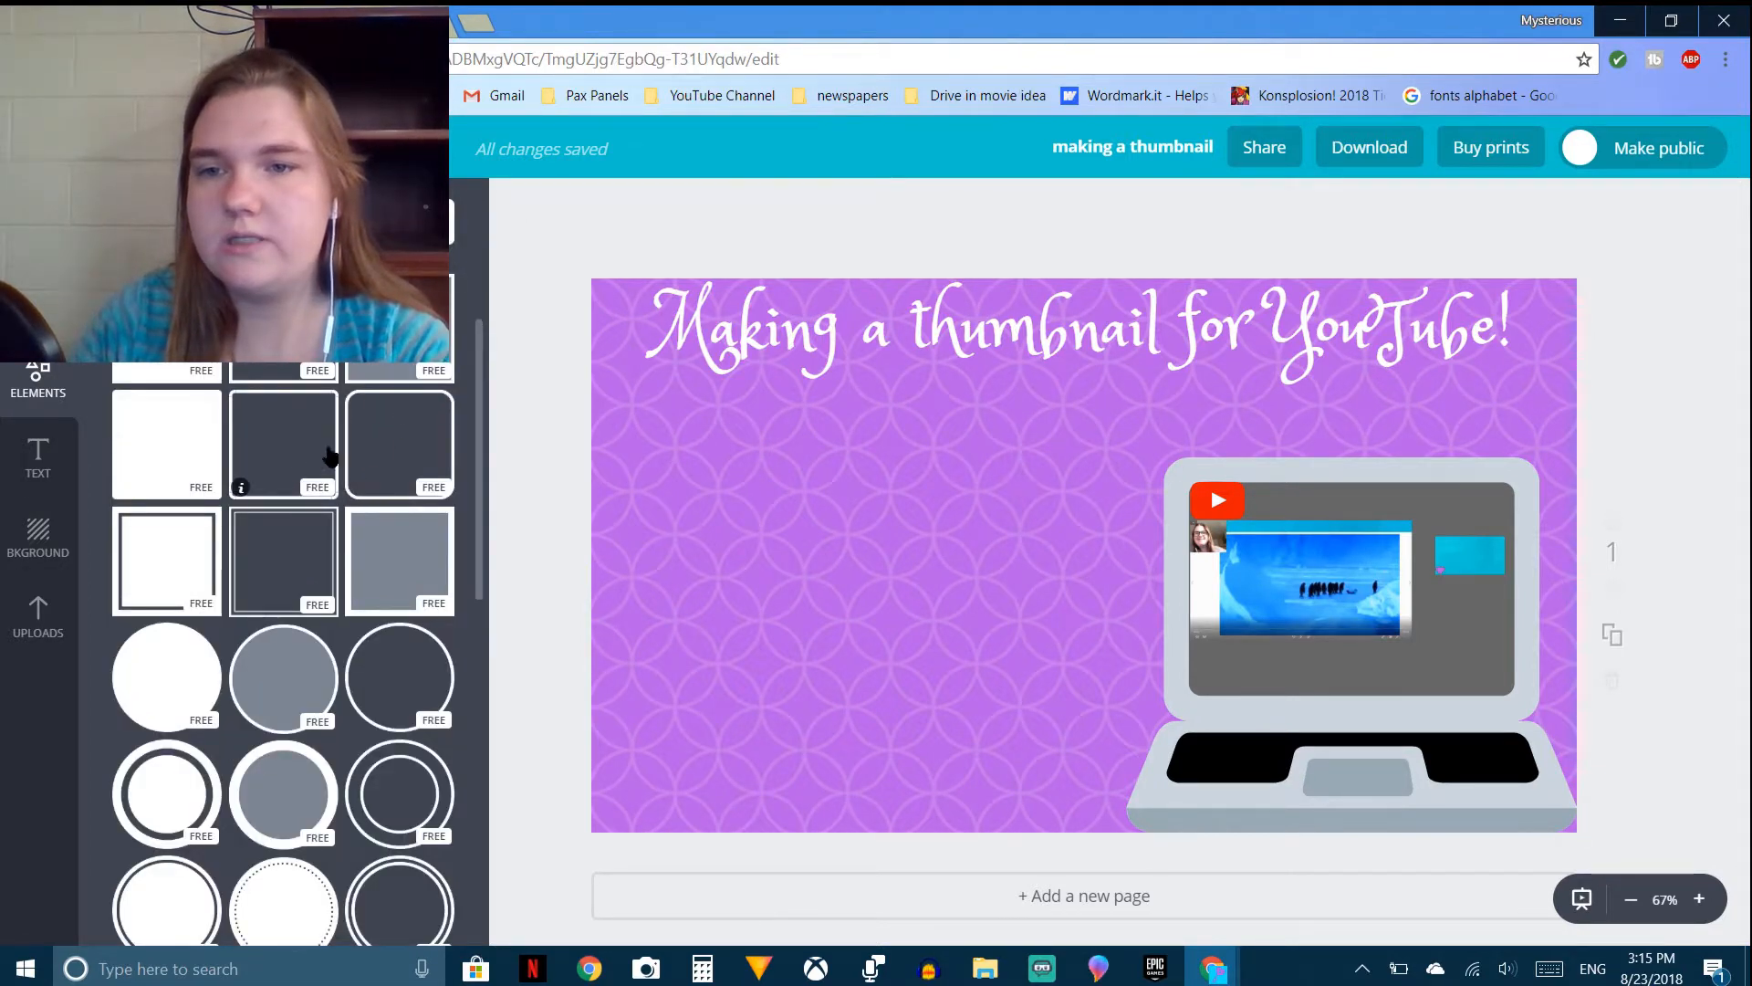
left_click(369, 456)
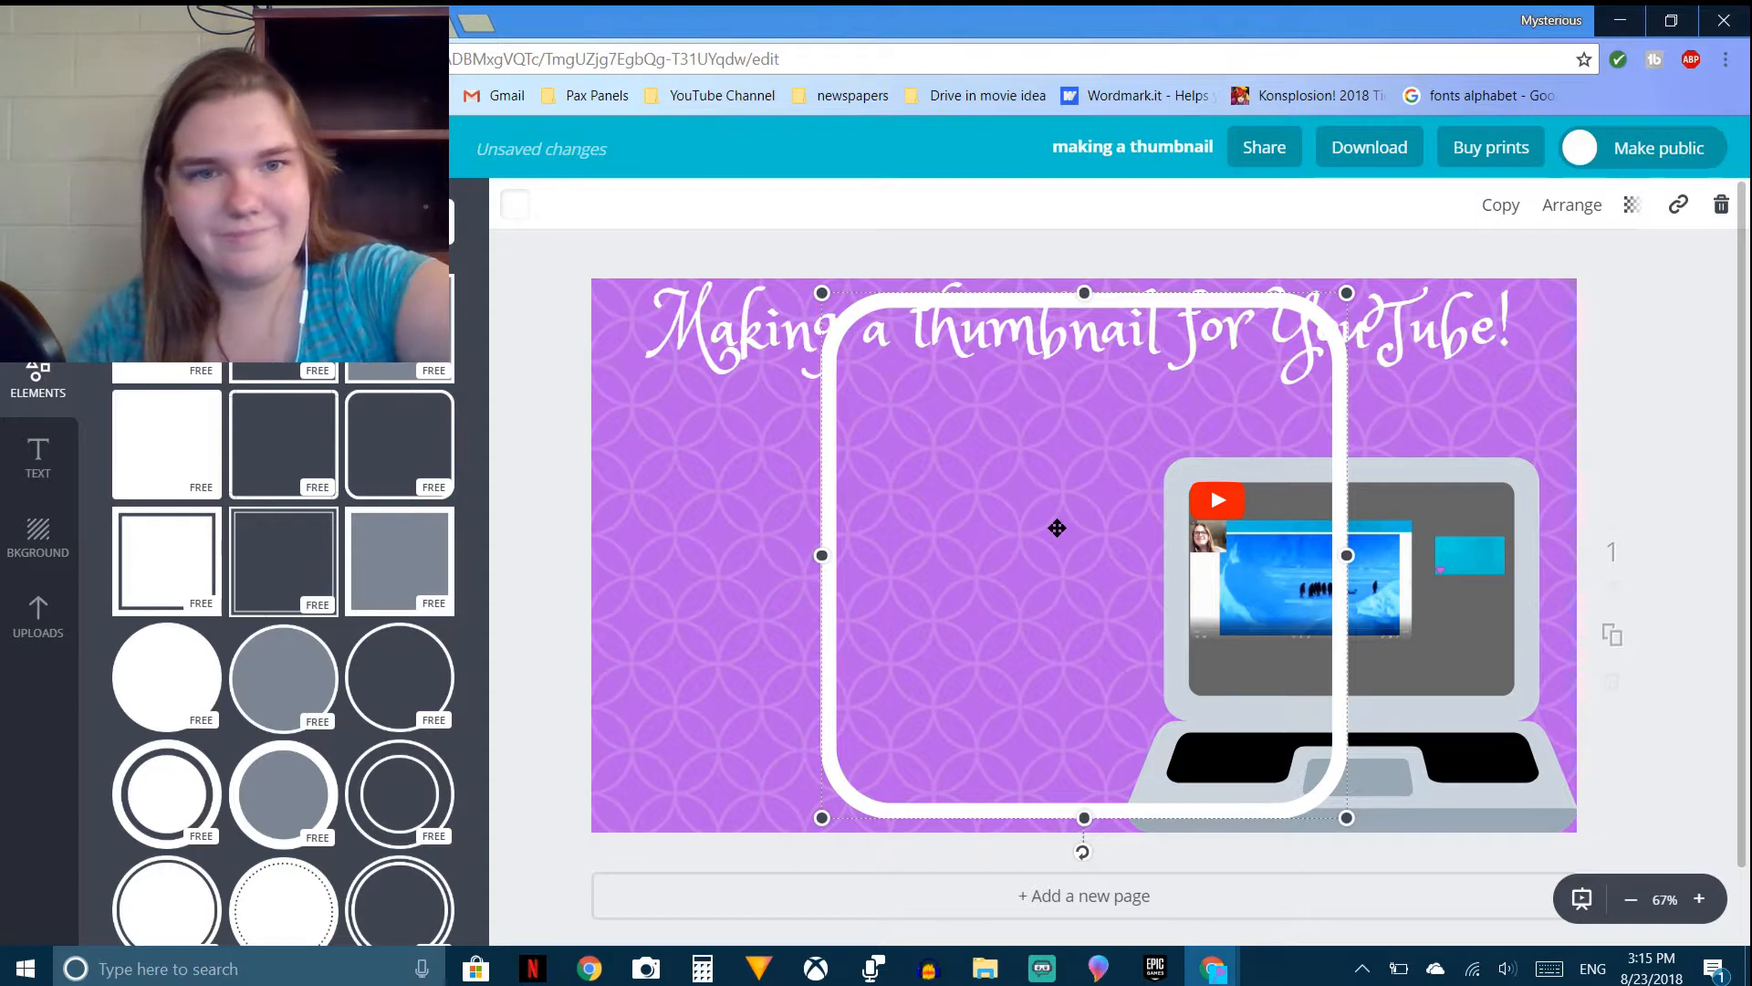
key("Delete")
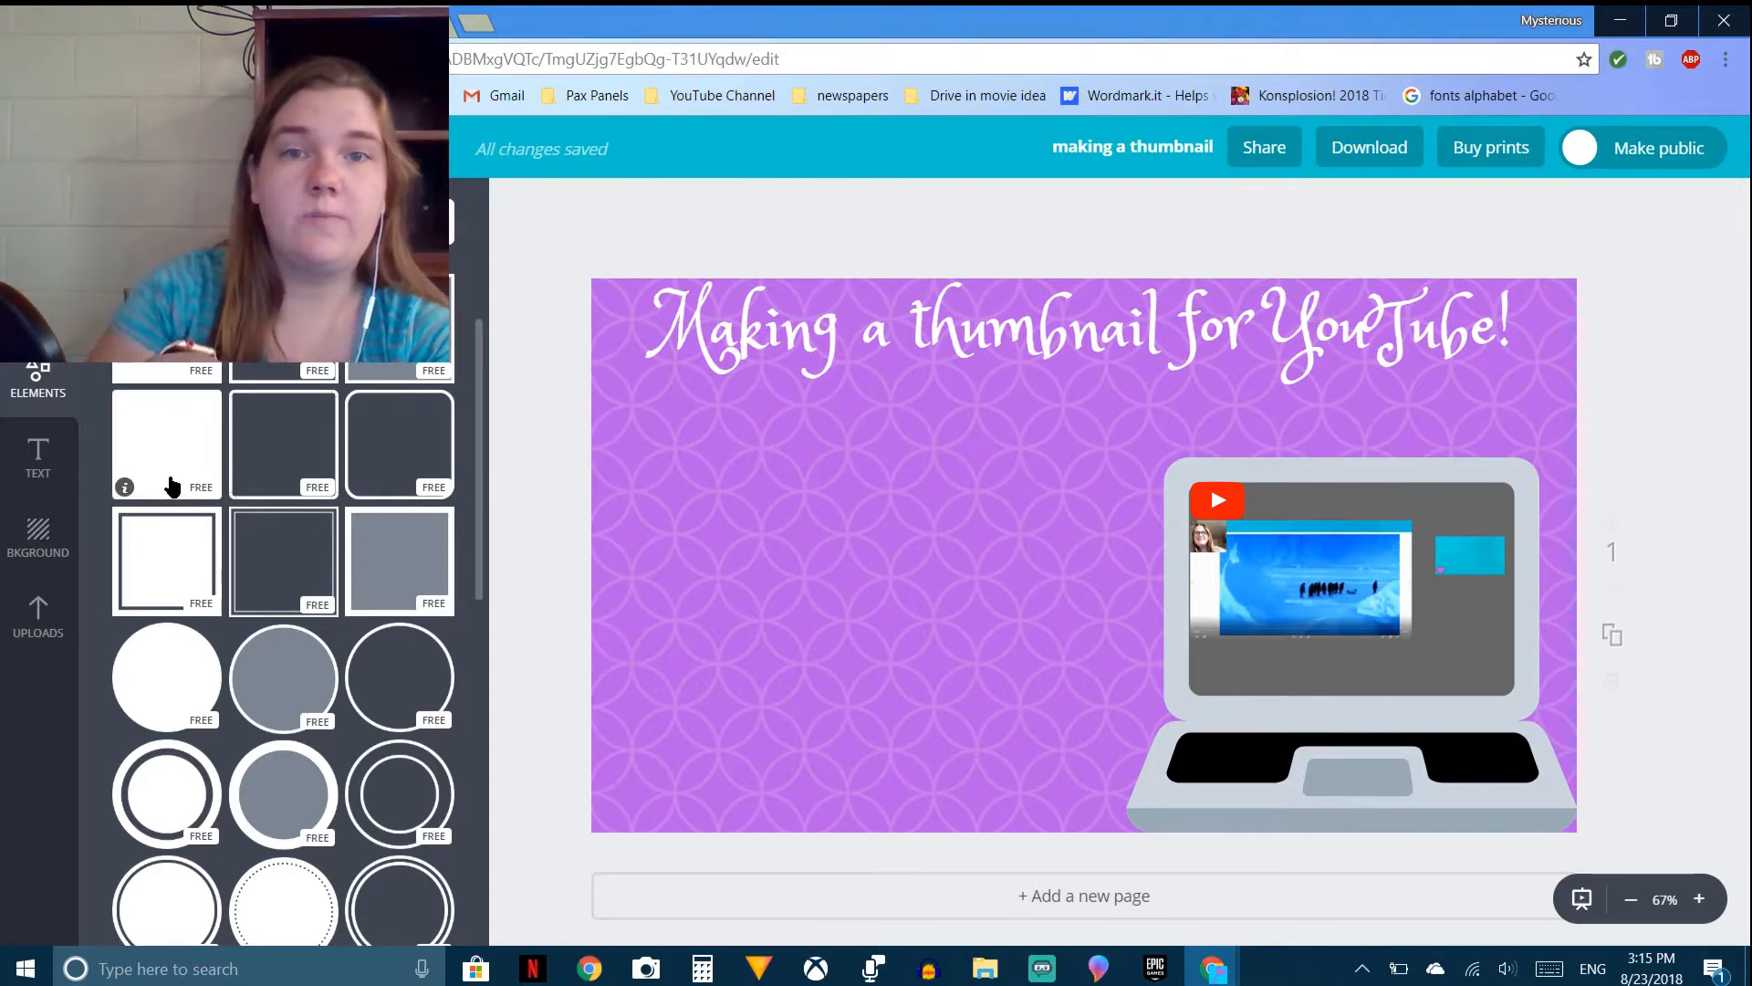
left_click(170, 484)
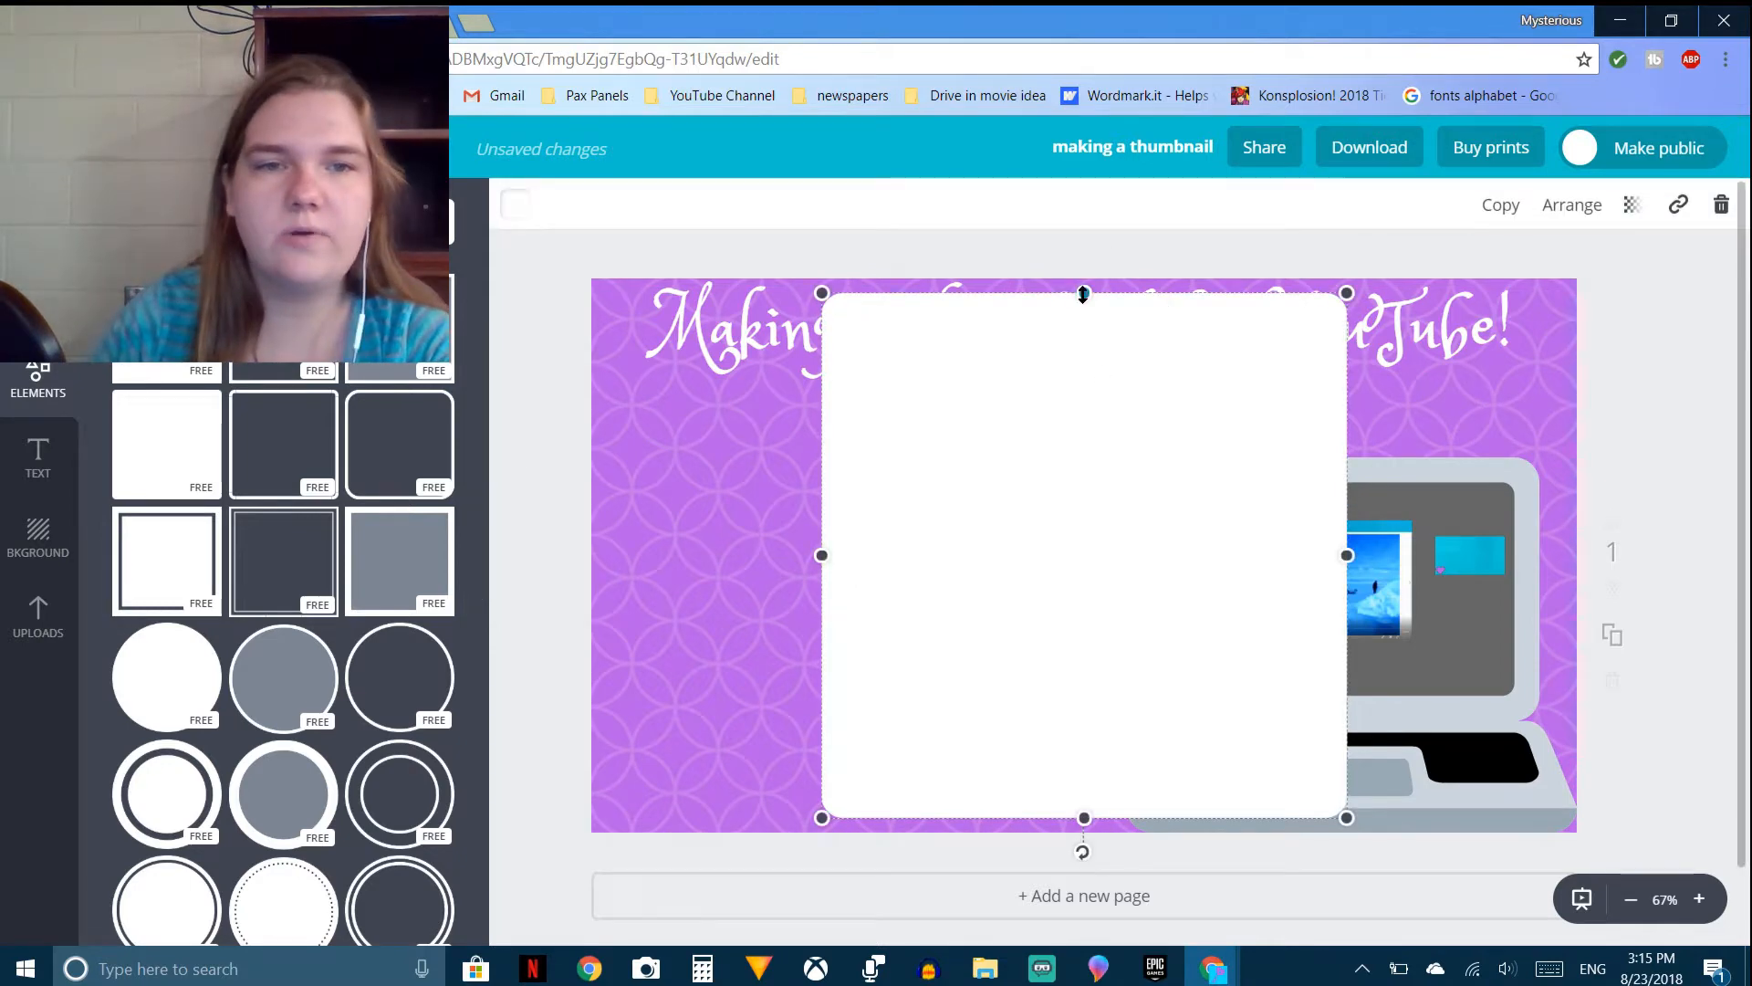
Step: Flatten the white rounded shape into a thin bar and fit it across the full width of the laptop screen along its bottom edge
left_click_drag(1083, 294, 1069, 755)
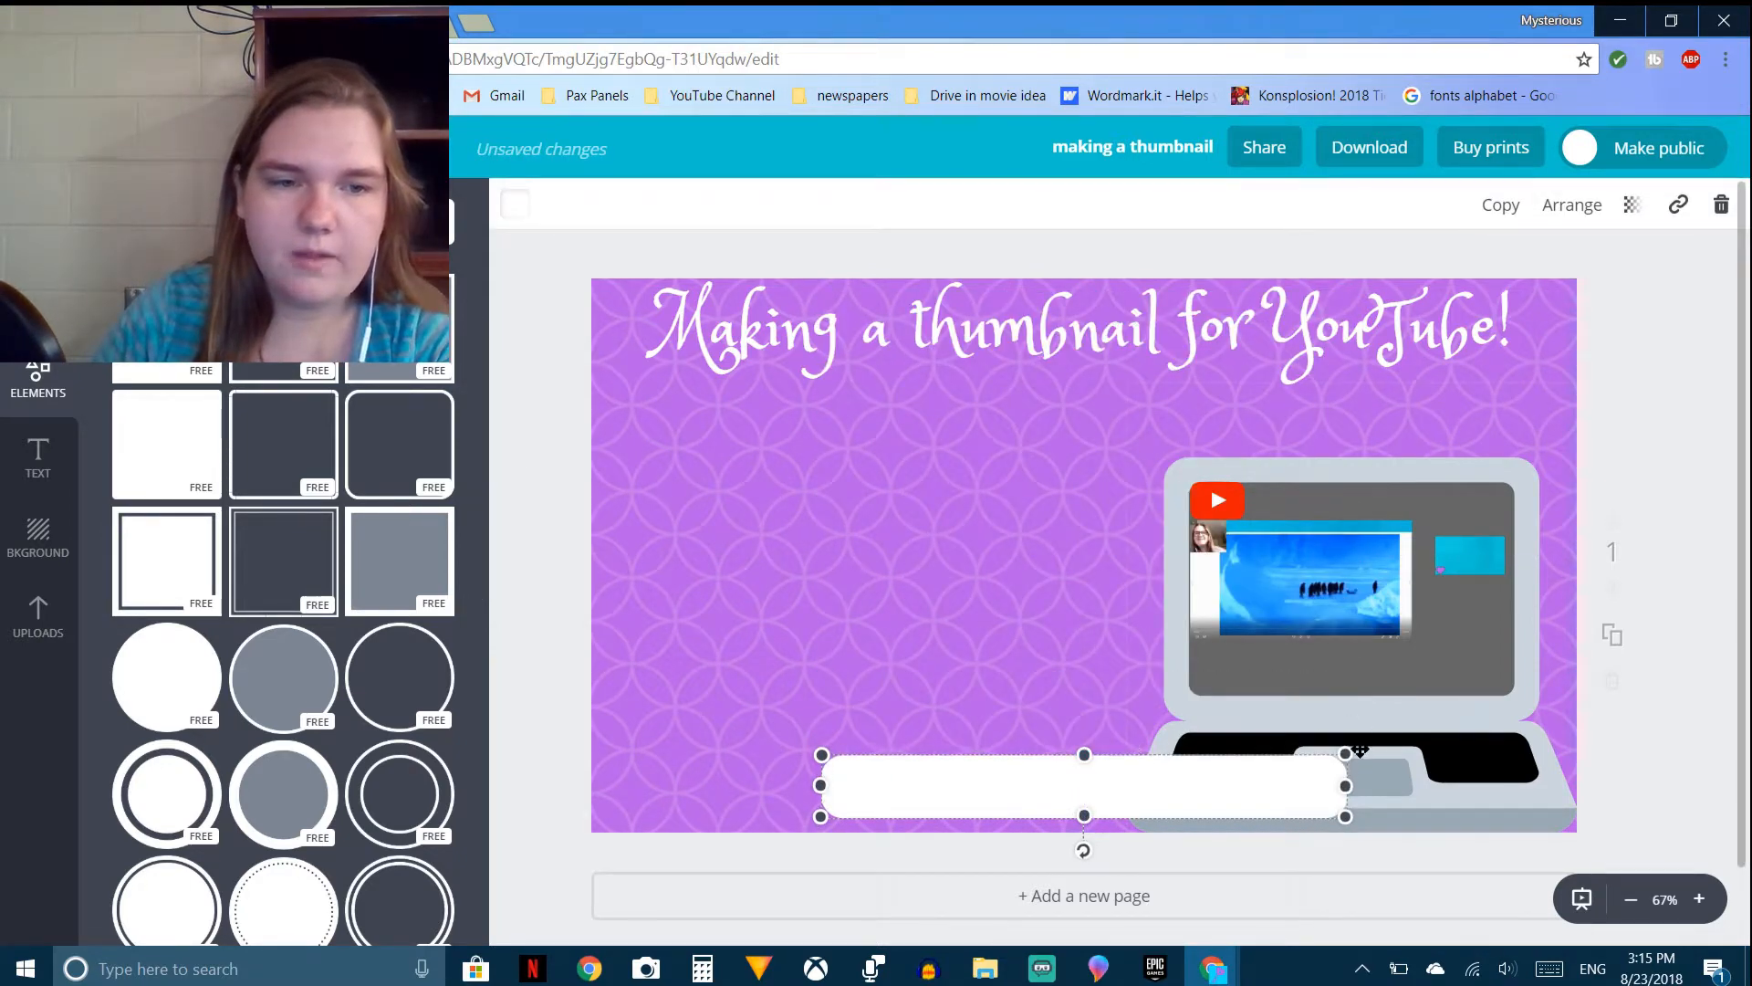
left_click_drag(1344, 752, 1185, 805)
left_click_drag(1393, 732, 1517, 687)
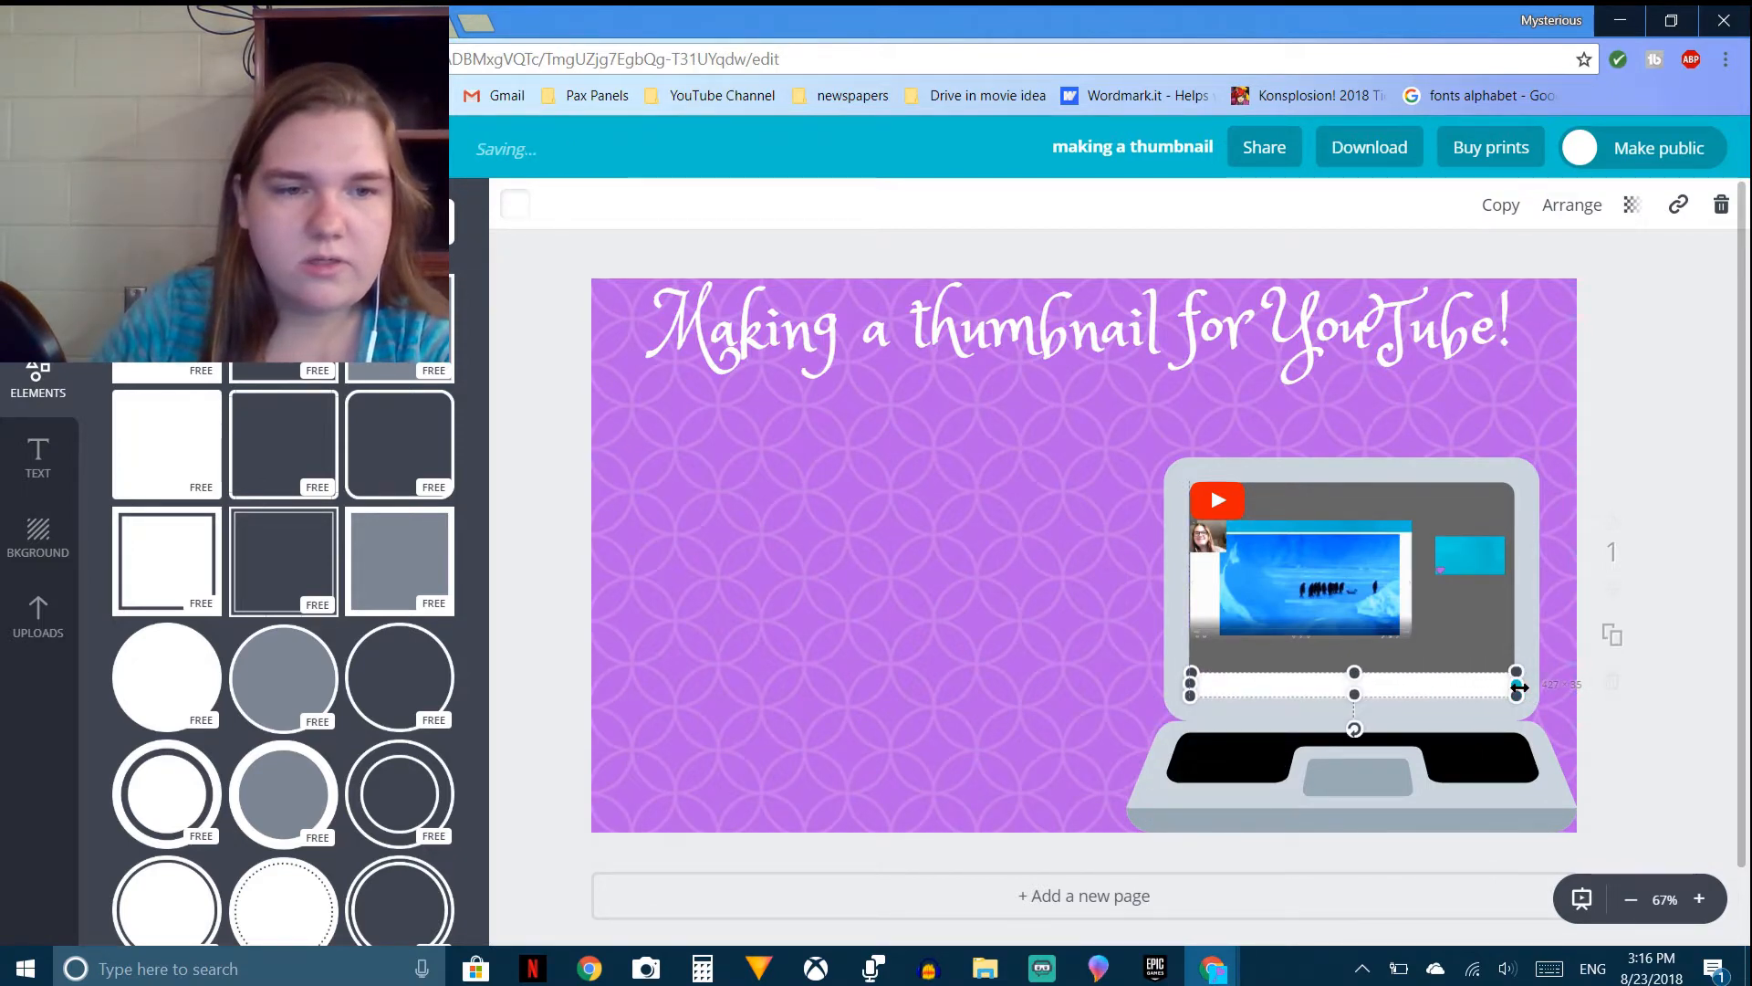
Step: Recolor the bar at the bottom of the laptop screen dark blue, color code 3549a4
left_click(512, 204)
left_click(629, 498)
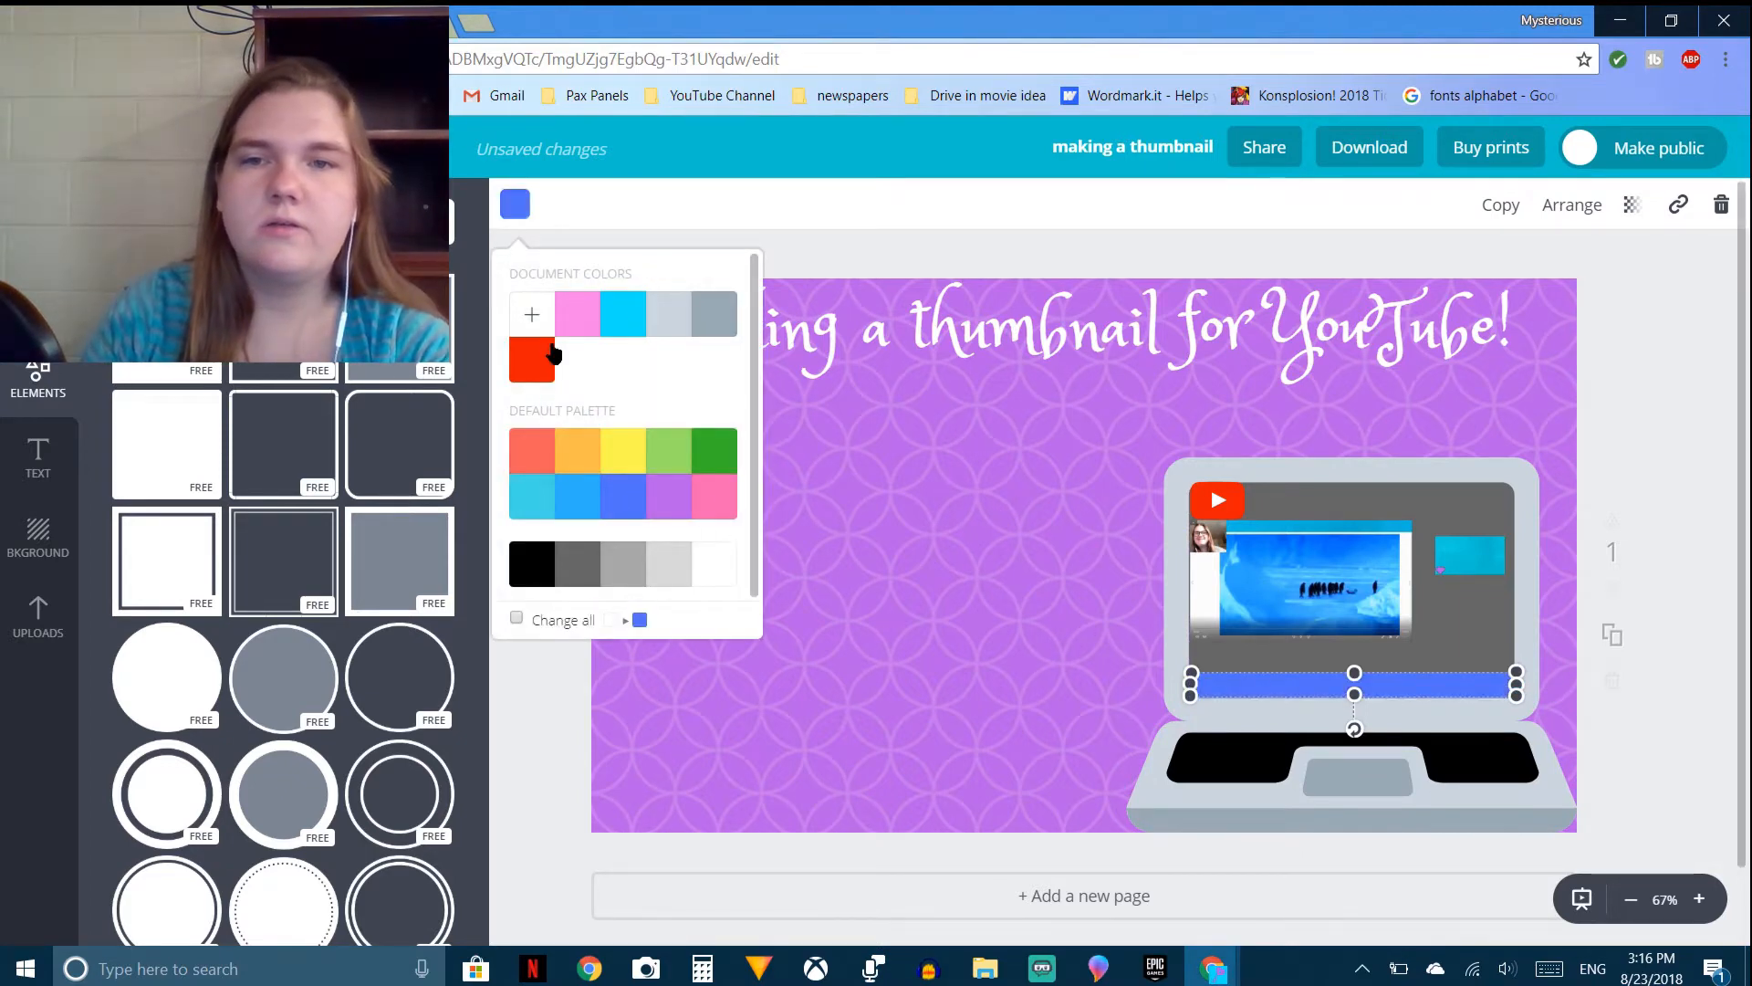
left_click(534, 310)
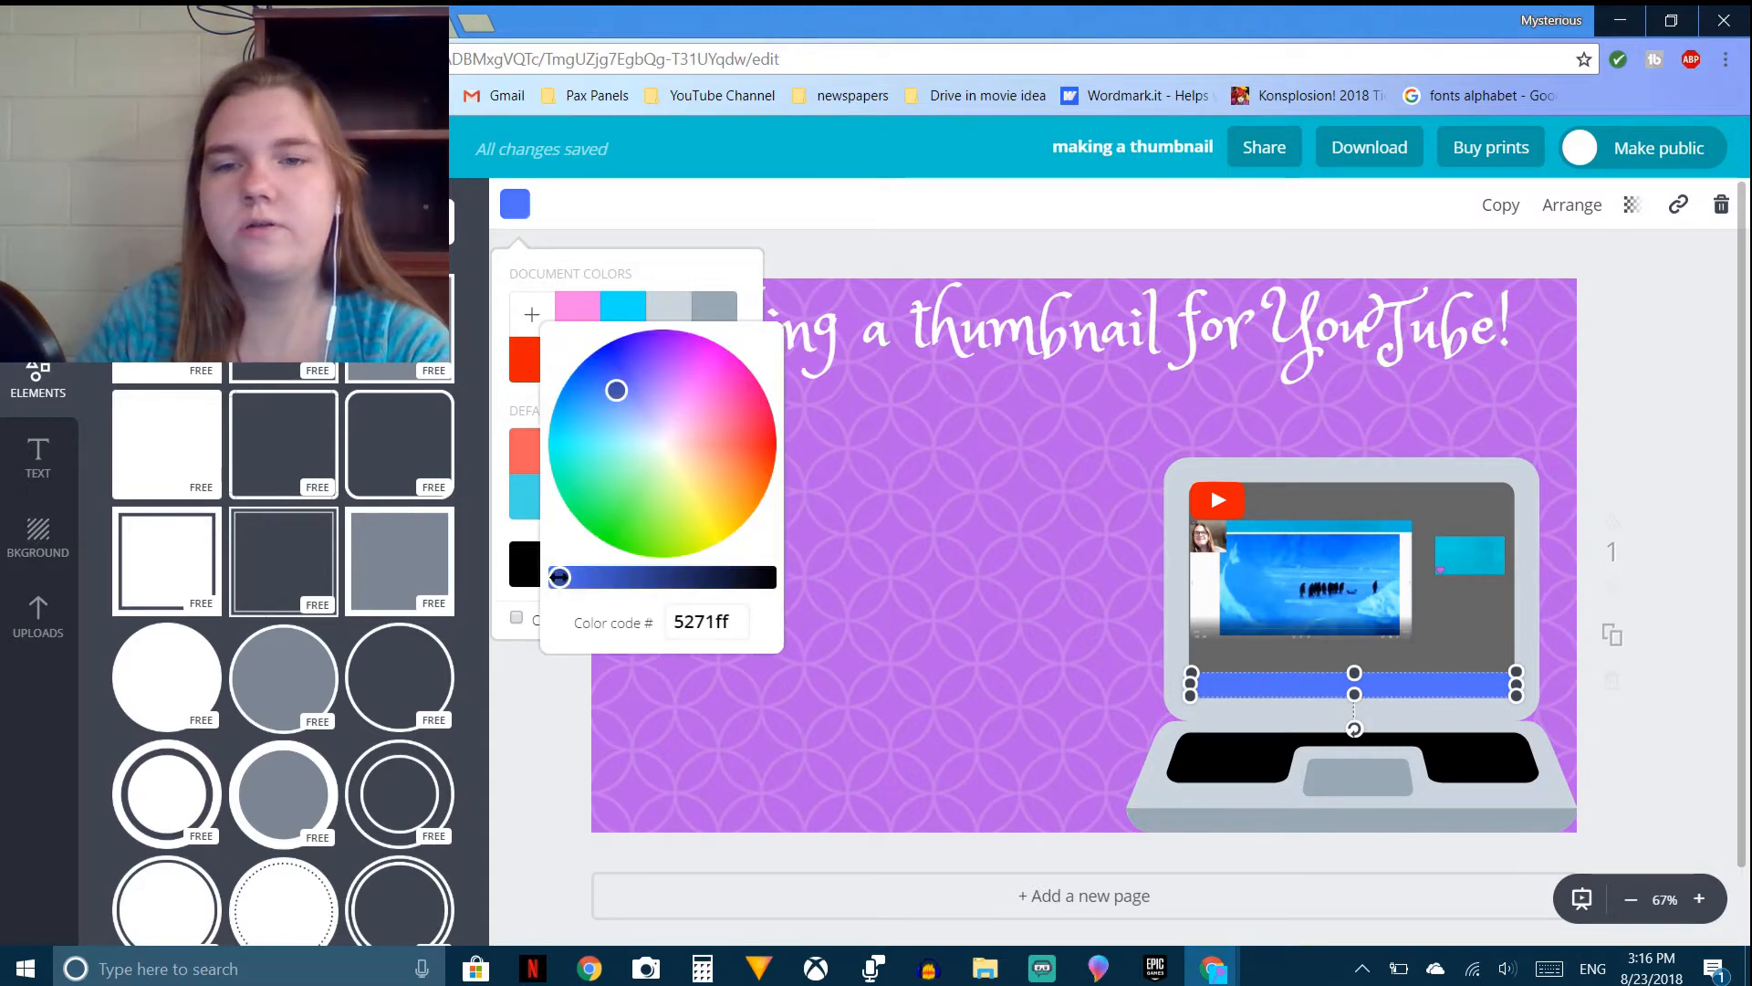
left_click_drag(559, 577, 632, 577)
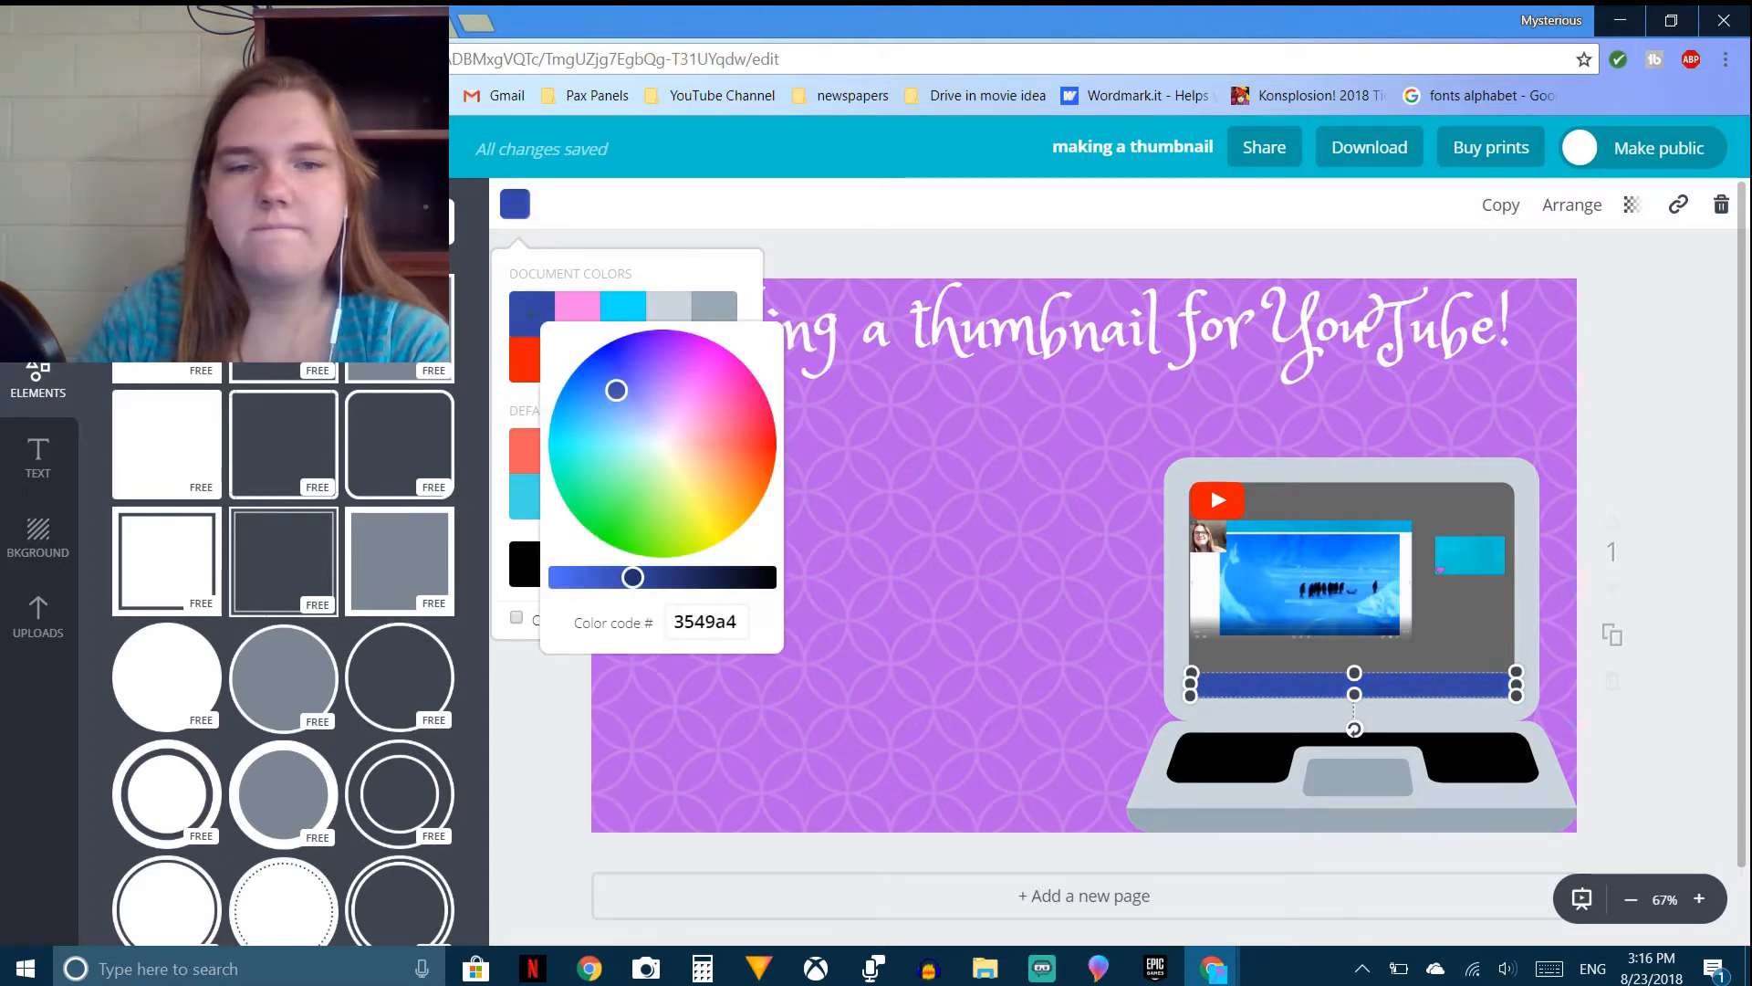
left_click(922, 575)
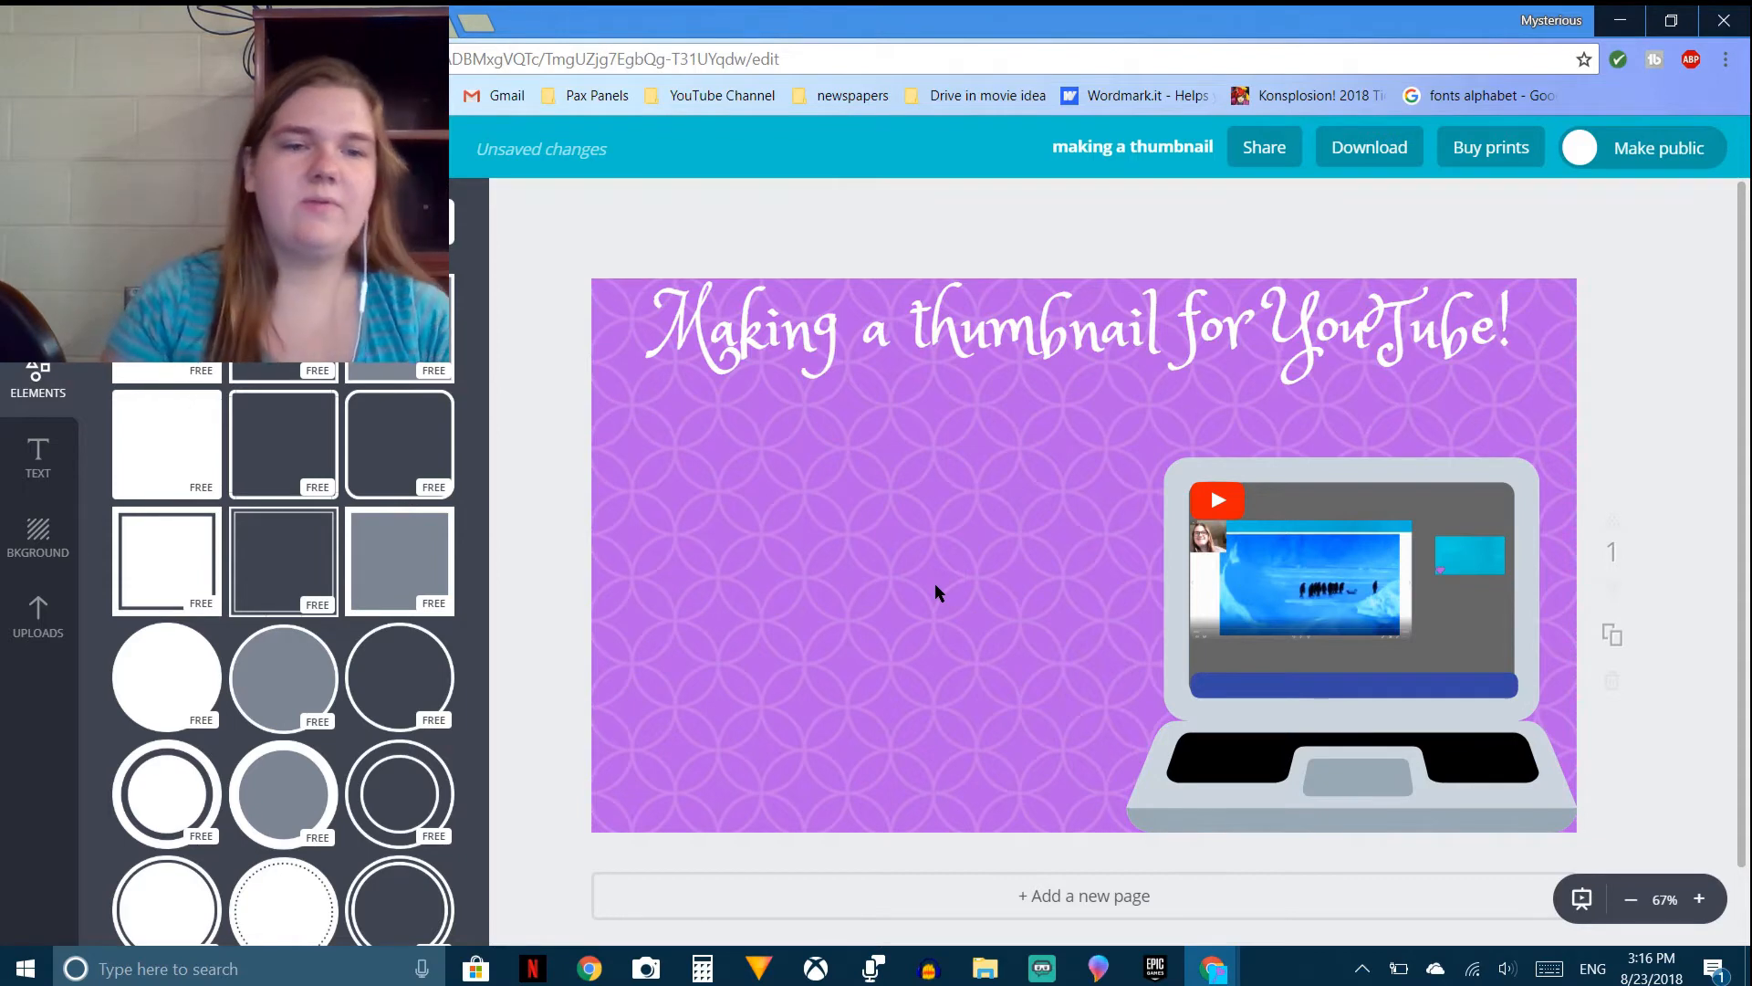